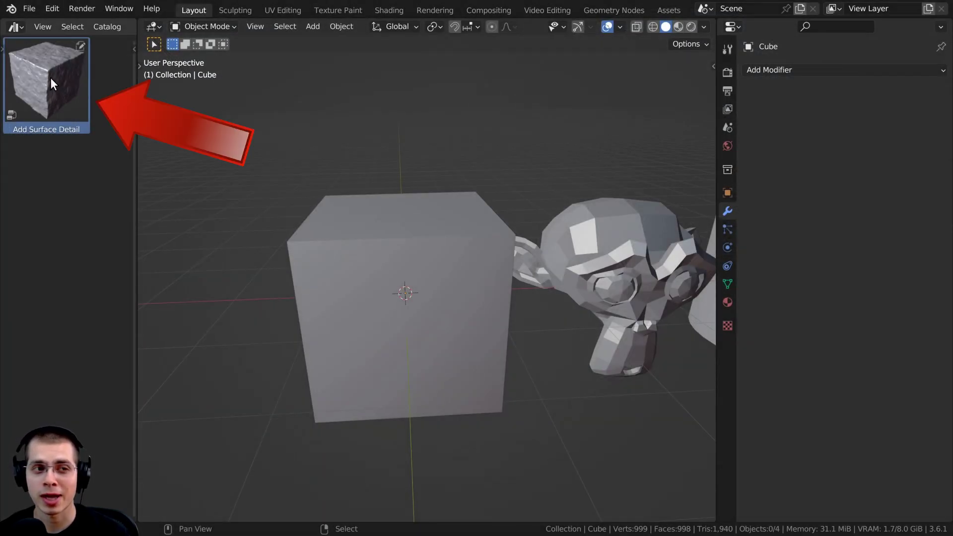
- Apply the Add Surface Detail asset to the cube
drag(50, 78, 445, 218)
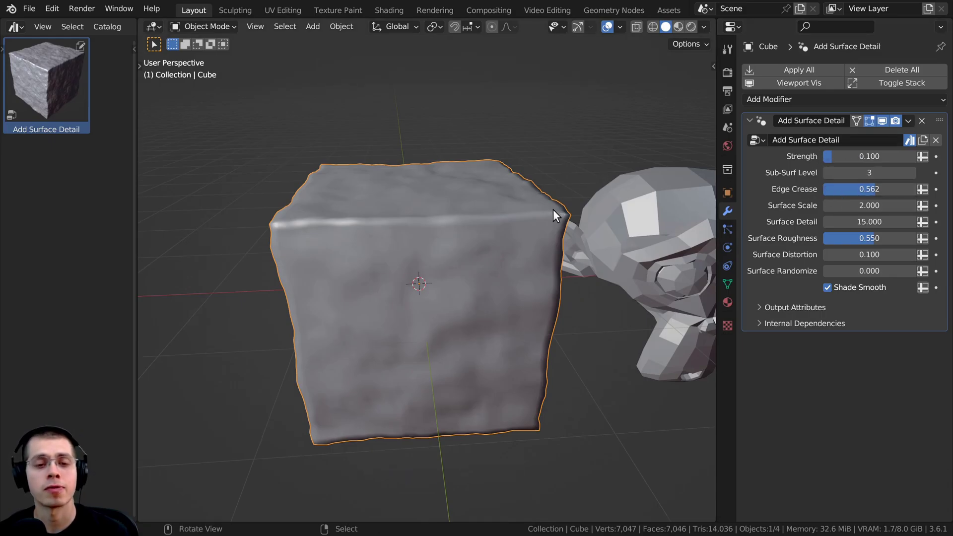
middle_drag(553, 210, 506, 304)
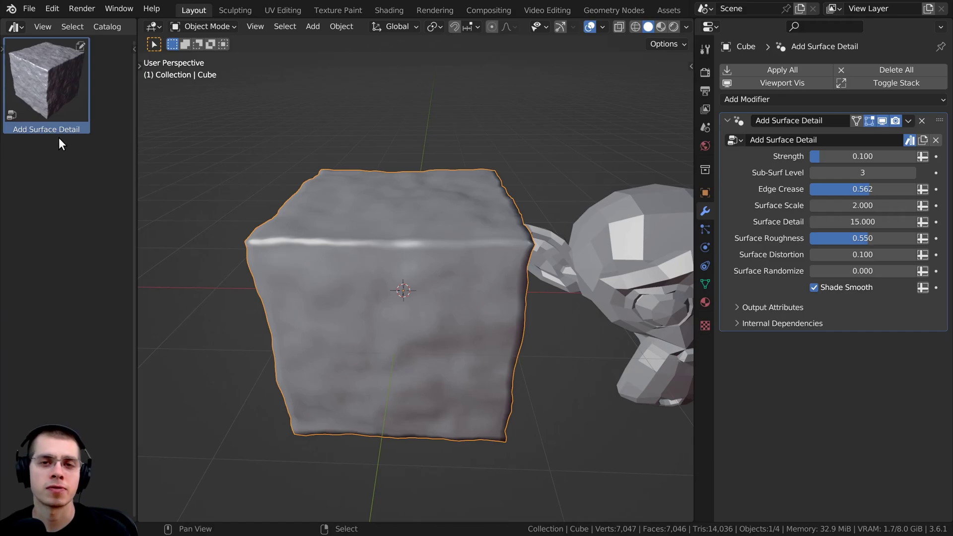
middle_drag(203, 145, 232, 138)
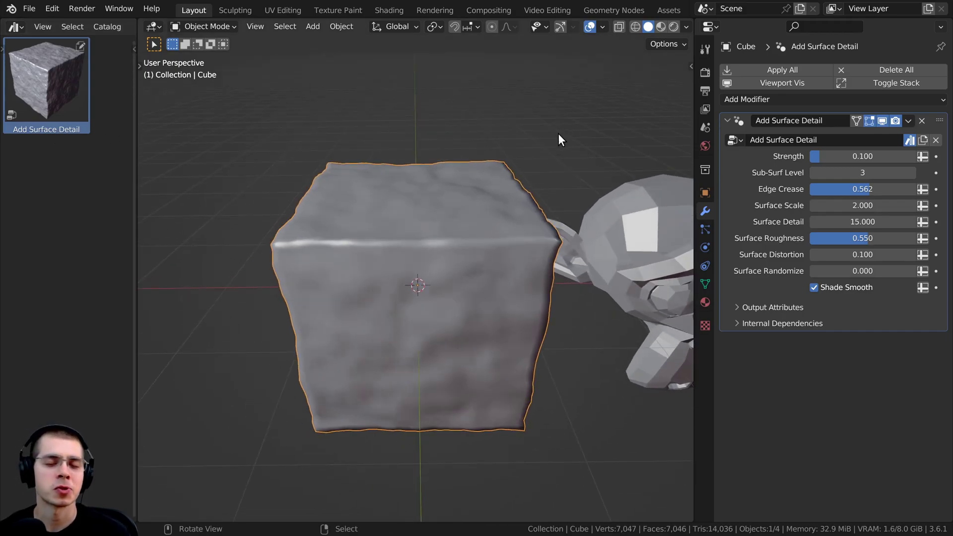
middle_drag(552, 127, 374, 148)
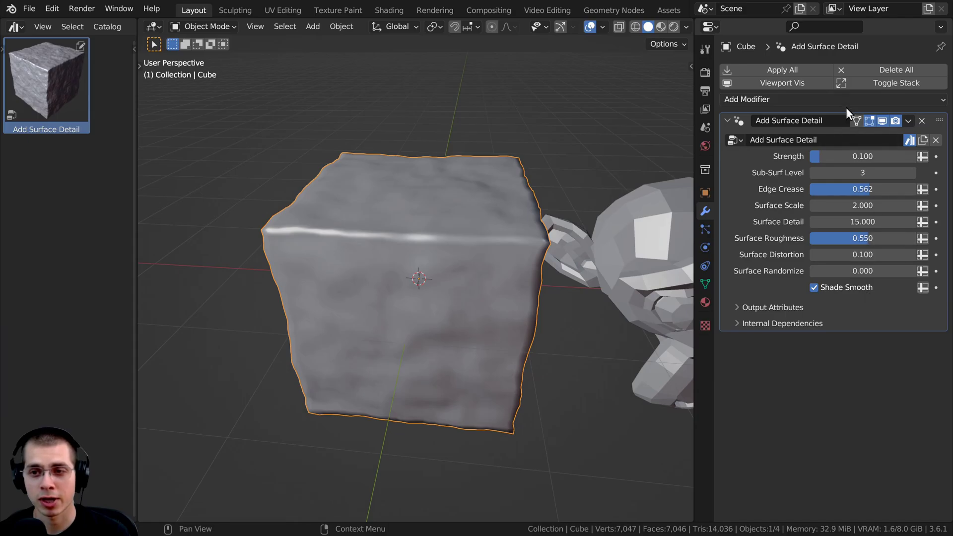
middle_drag(452, 160, 502, 179)
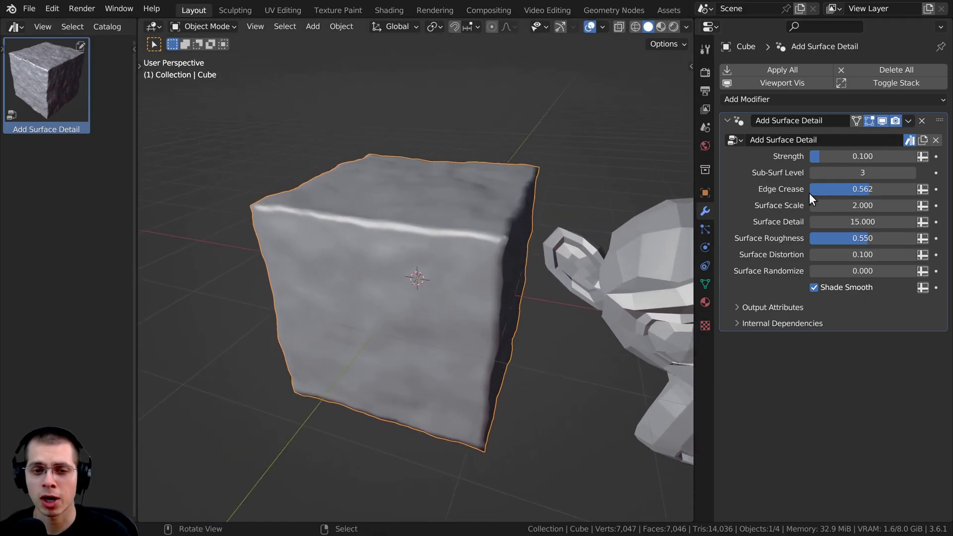
- Set the cube's Sub-Surf Level to 4 and its Edge Crease to 0.059
mouse_move(821, 156)
mouse_down()
mouse_move(831, 156)
mouse_move(810, 156)
mouse_move(855, 156)
mouse_move(820, 157)
mouse_up()
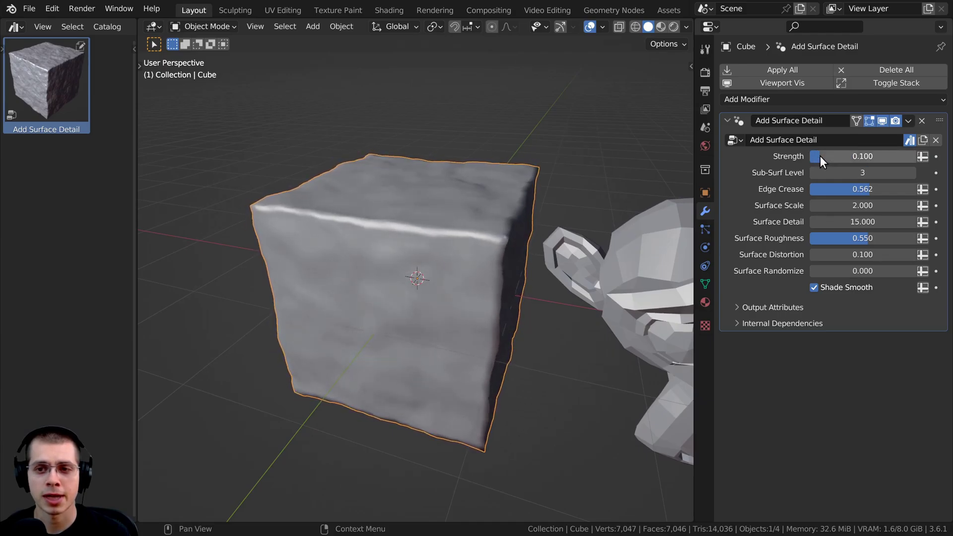
click(913, 173)
click(913, 173)
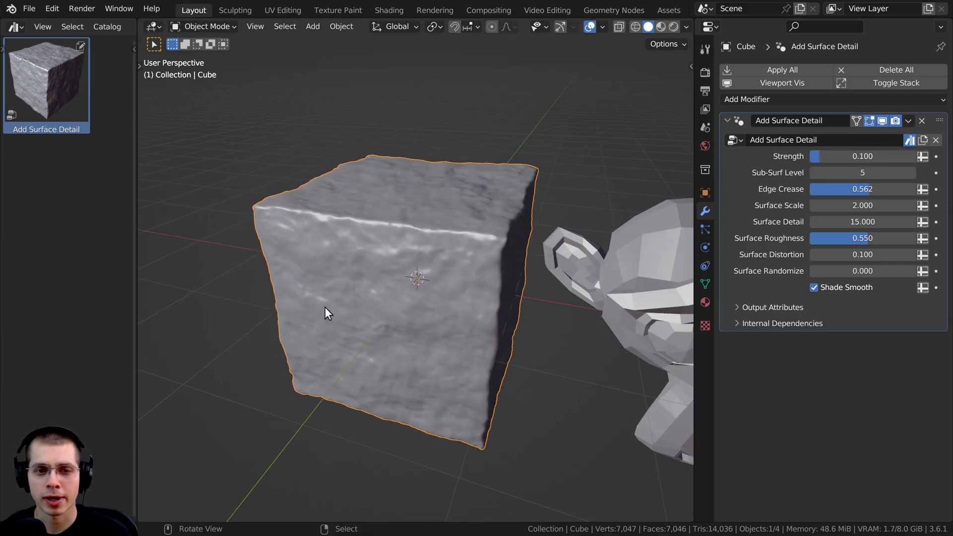
middle_drag(324, 307, 437, 276)
click(814, 173)
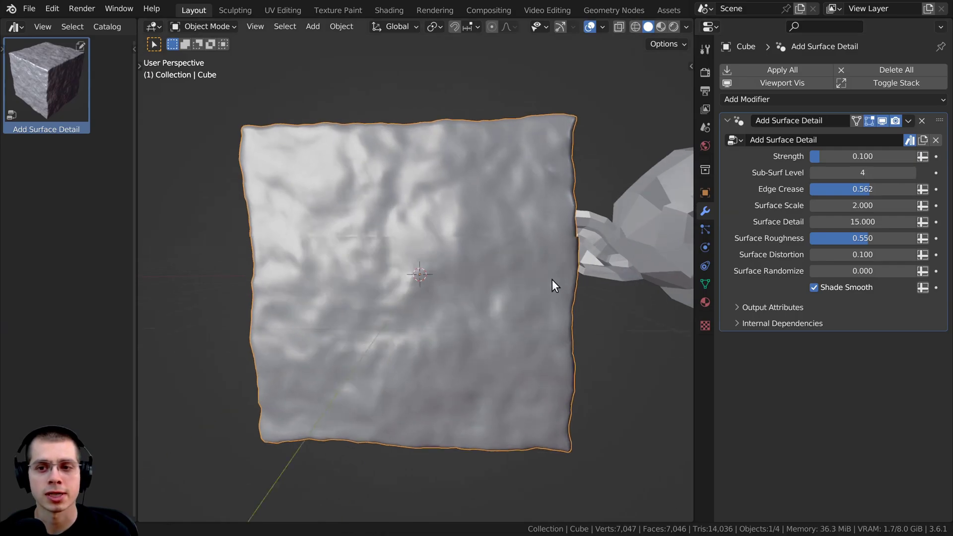
middle_drag(552, 279, 841, 258)
drag(853, 194, 800, 193)
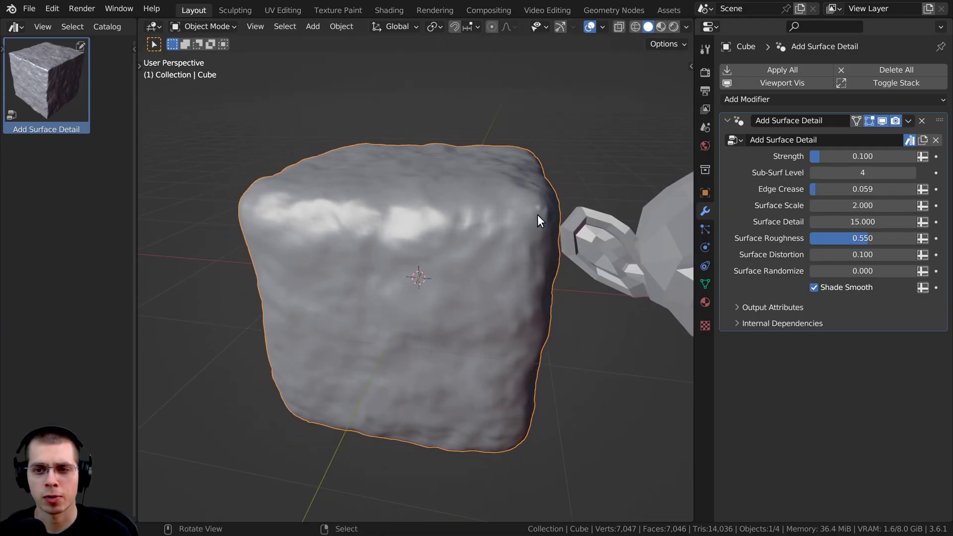
- Apply the Add Surface Detail asset to the Suzanne monkey head beside the cube
scroll(496, 268, down, 3)
middle_drag(464, 278, 428, 303)
scroll(491, 305, down, 2)
shift+middle_drag(491, 305, 379, 298)
middle_drag(379, 298, 383, 261)
shift+middle_drag(383, 261, 451, 284)
scroll(473, 264, up, 2)
click(389, 251)
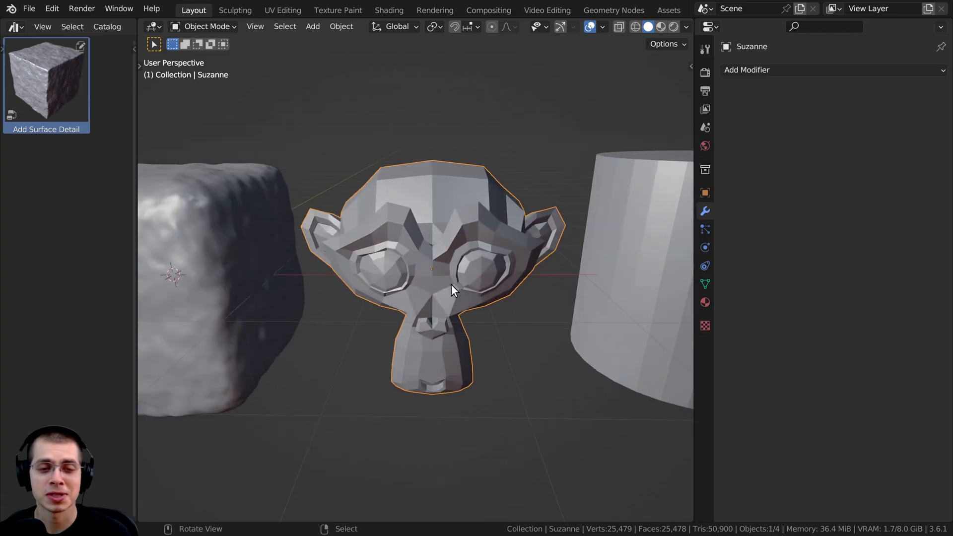
drag(48, 82, 428, 221)
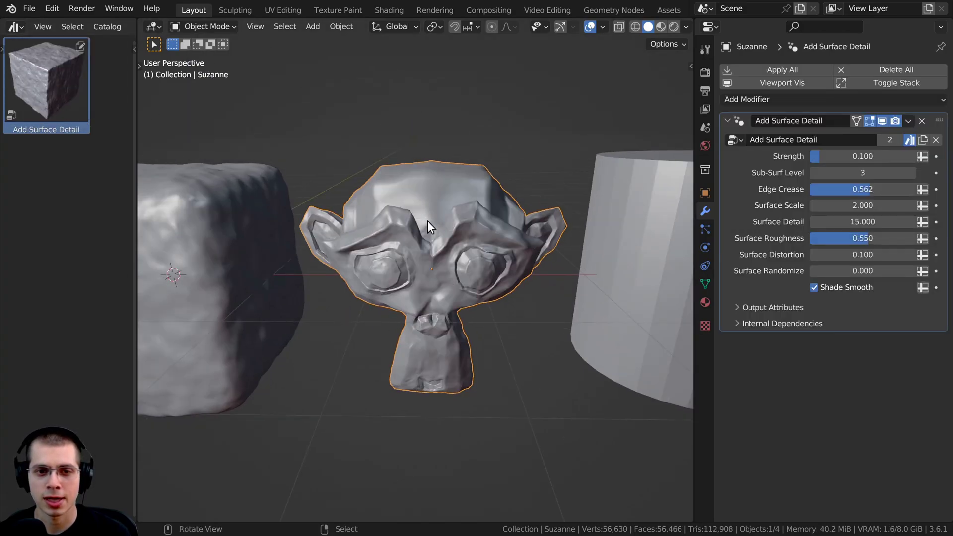
- Set the monkey head's Edge Crease to 0 in its Add Surface Detail modifier
mouse_move(427, 221)
middle_down()
mouse_move(458, 240)
mouse_move(439, 213)
middle_up()
scroll(430, 226, up, 2)
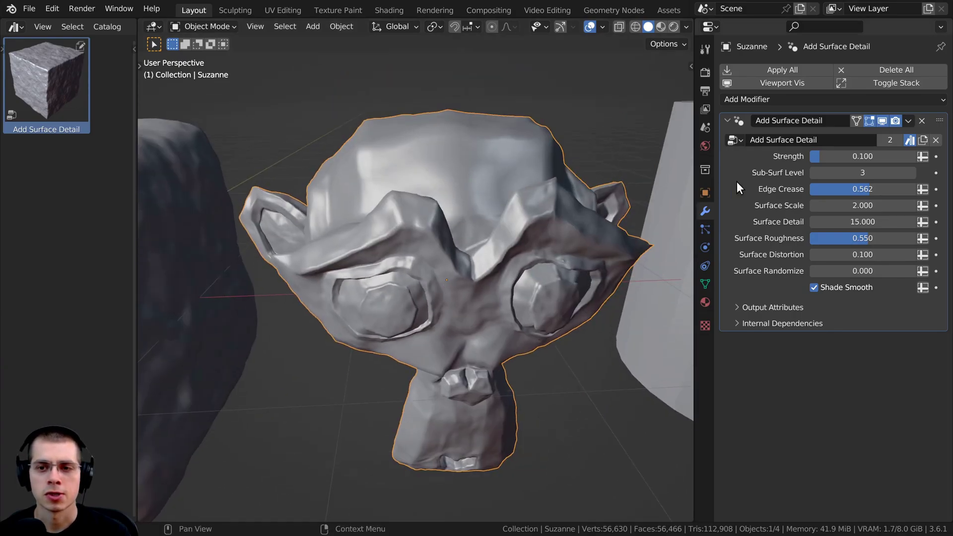
drag(853, 189, 794, 189)
scroll(454, 207, down, 5)
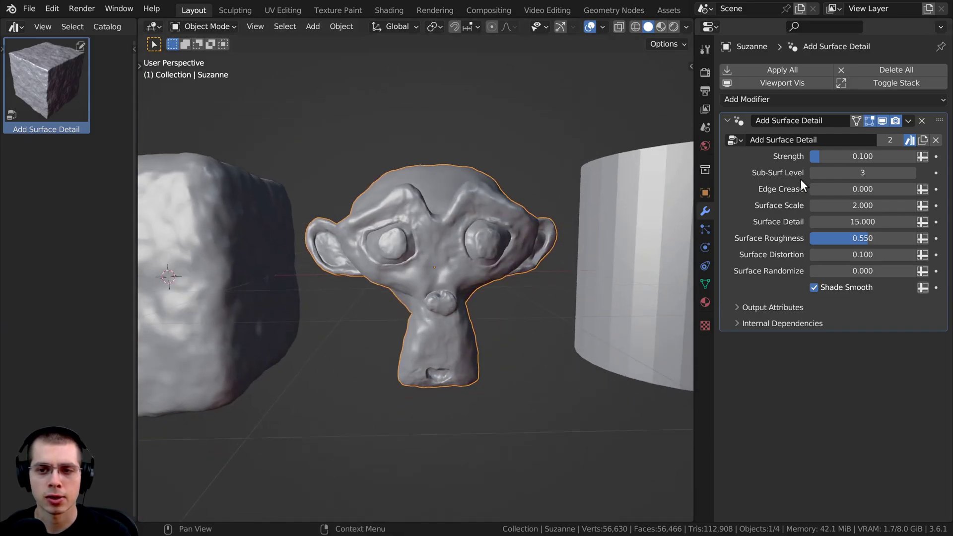
- Set the cube's Edge Crease to 0.538 in its Add Surface Detail modifier
middle_drag(418, 251, 449, 263)
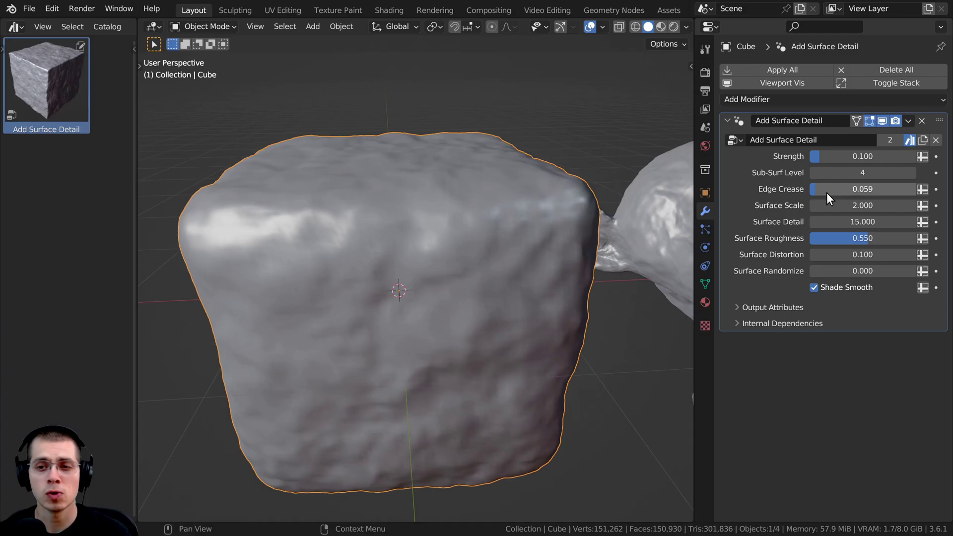
drag(828, 198, 861, 198)
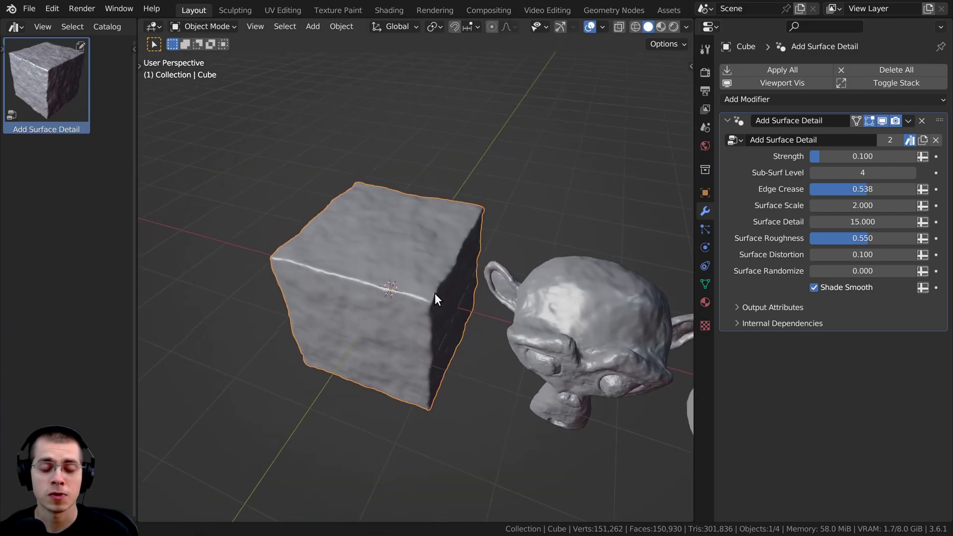
middle_drag(435, 293, 457, 212)
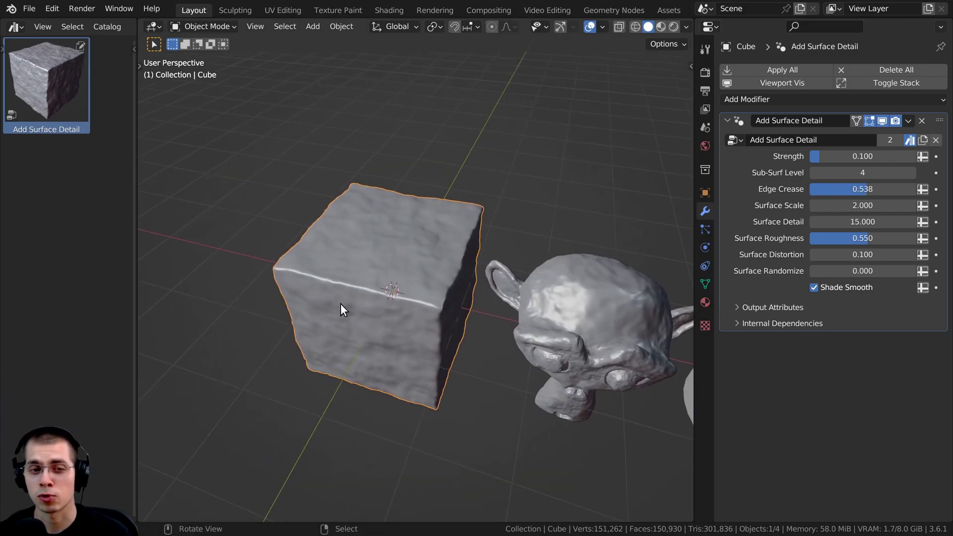
middle_drag(341, 304, 362, 259)
scroll(356, 243, up, 3)
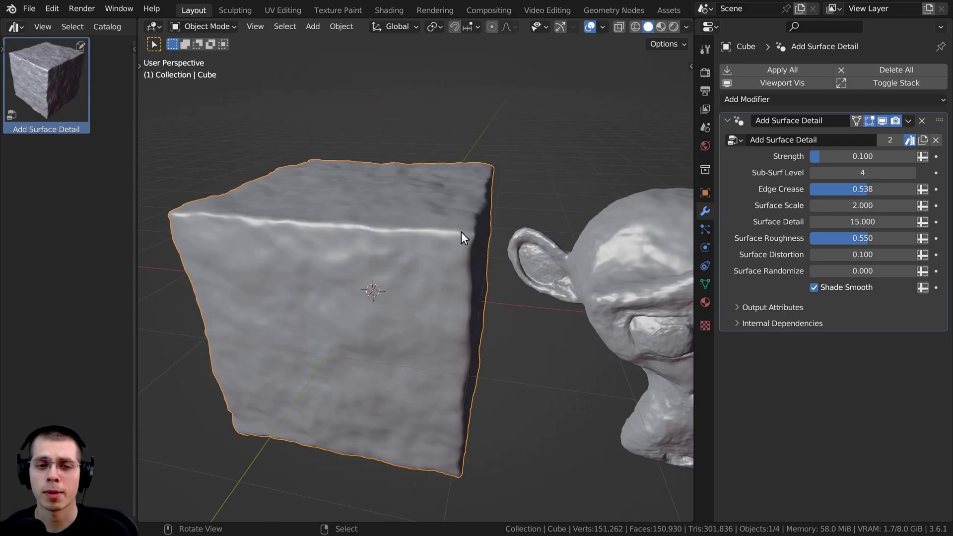
scroll(460, 235, down, 2)
middle_drag(466, 317, 470, 291)
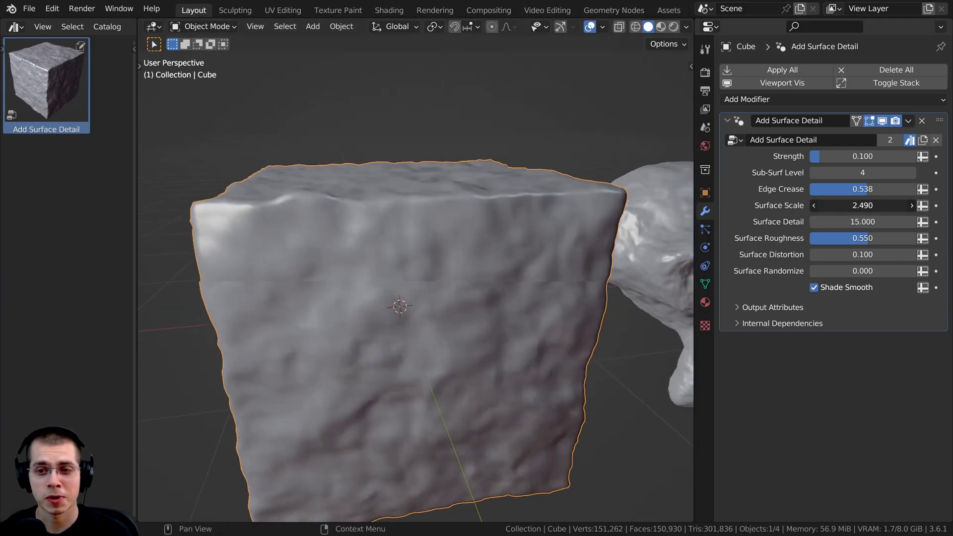
- Try other Surface Scale and Surface Roughness values on the cube and toggle its Shade Smooth option off and on
drag(870, 206, 909, 221)
drag(856, 237, 844, 270)
right_click(899, 238)
click(825, 287)
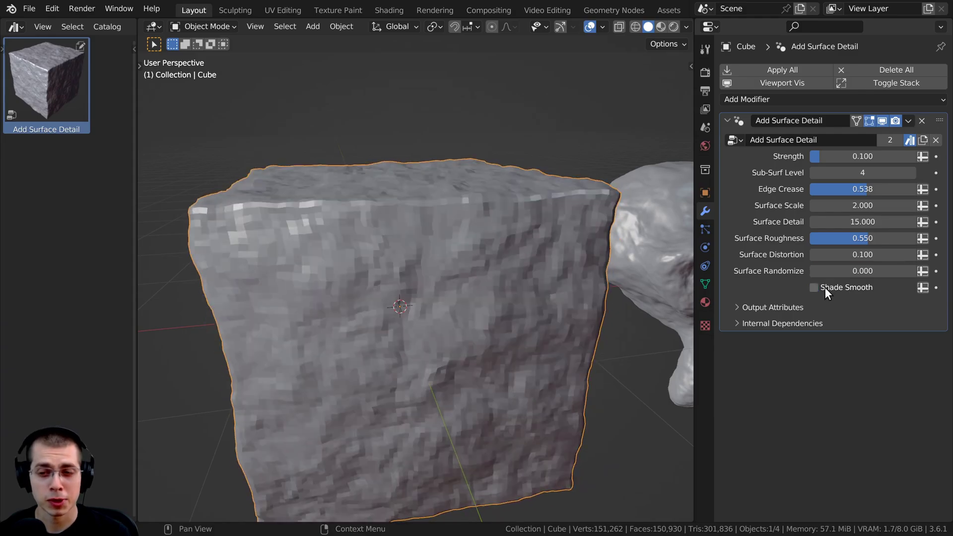
click(817, 288)
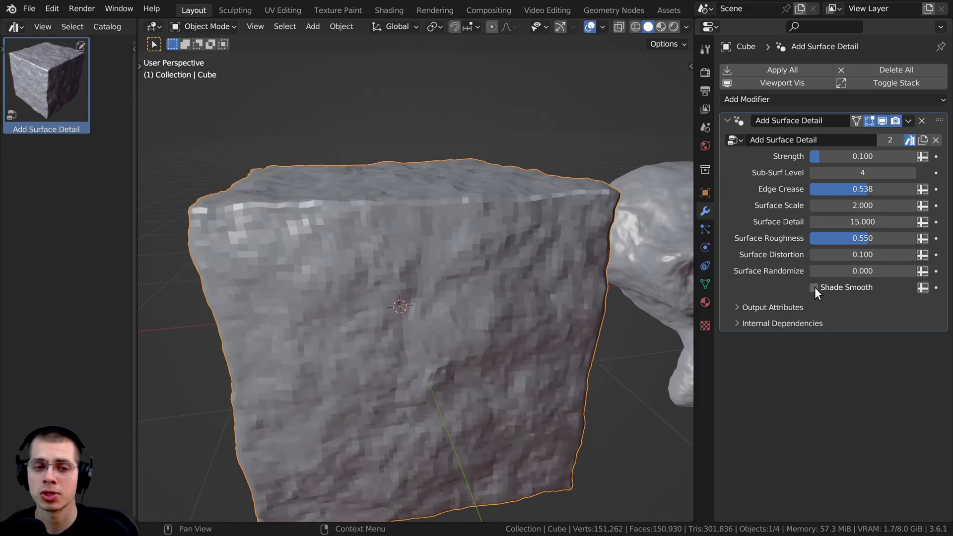
mouse_move(47, 79)
mouse_down()
mouse_move(455, 243)
mouse_move(405, 223)
mouse_move(469, 213)
mouse_move(489, 248)
mouse_up()
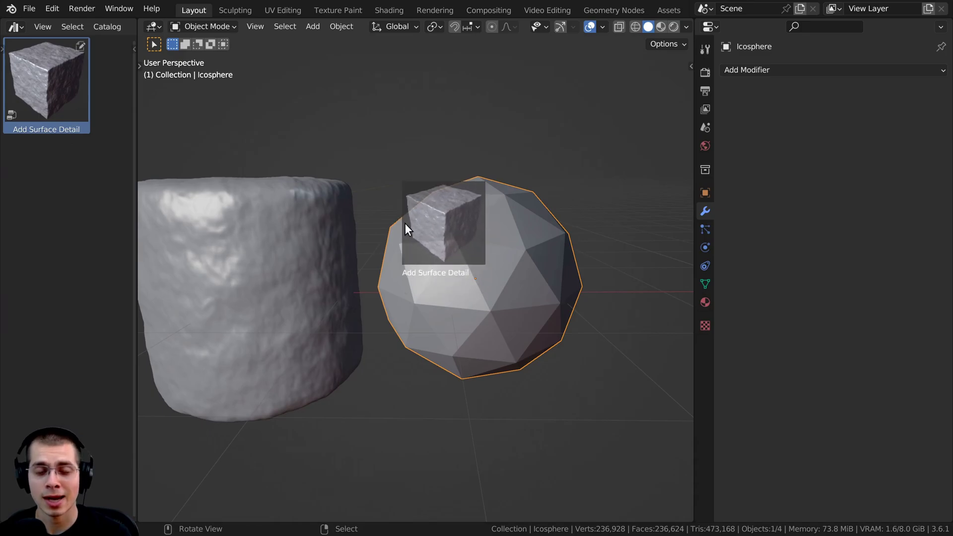
mouse_move(362, 177)
middle_down()
mouse_move(347, 175)
mouse_move(350, 163)
middle_up()
key(alt+a)
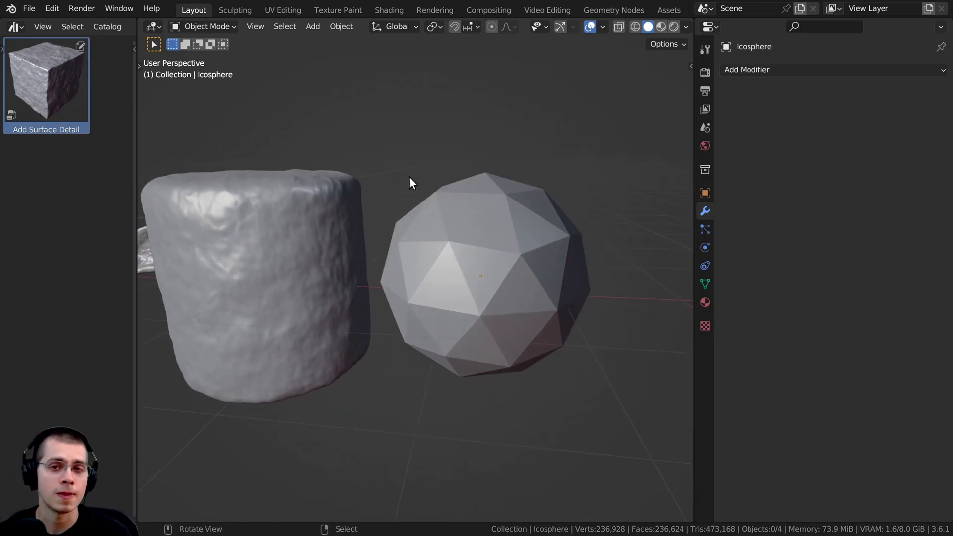
middle_drag(396, 183, 319, 199)
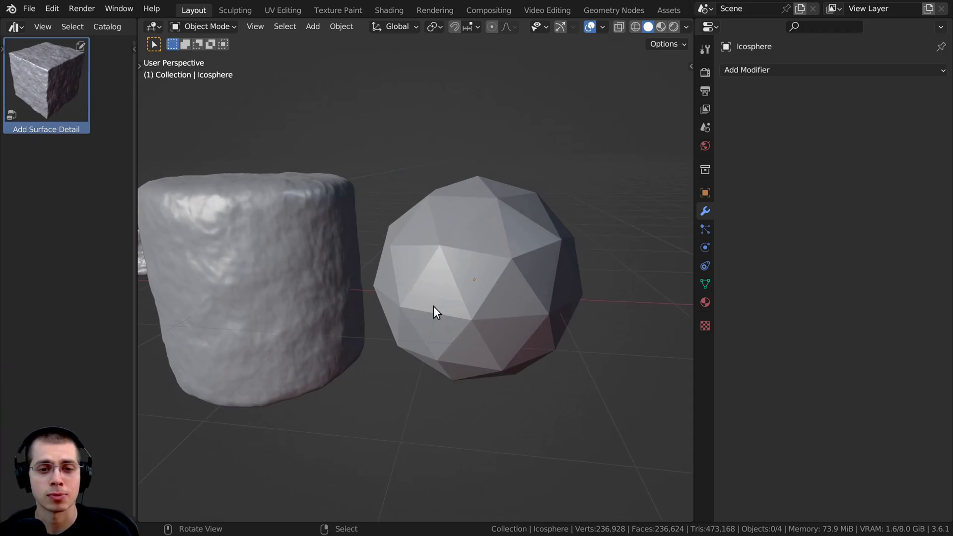
- Add a Geometry Nodes modifier to the icosphere and assign it the Add Surface Detail node group
click(453, 262)
click(766, 69)
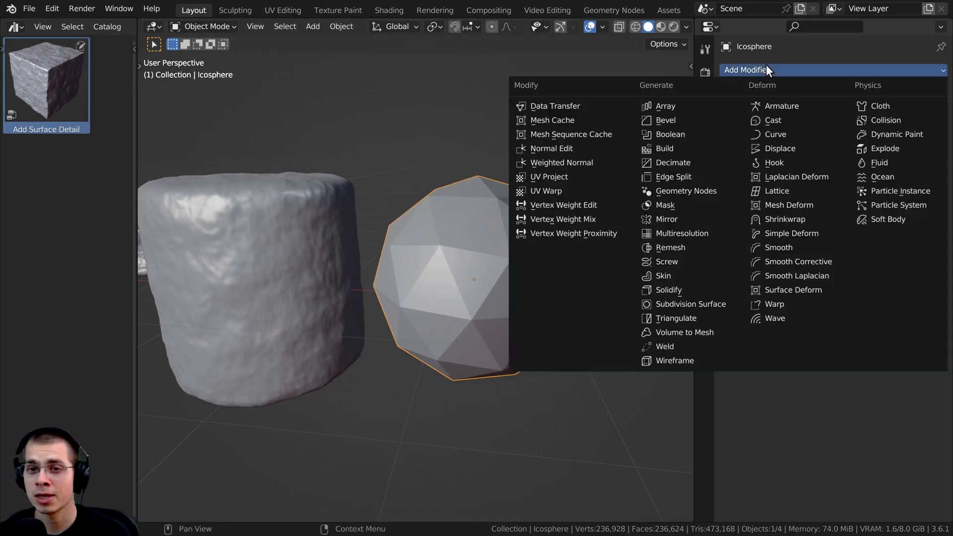
click(680, 190)
click(735, 141)
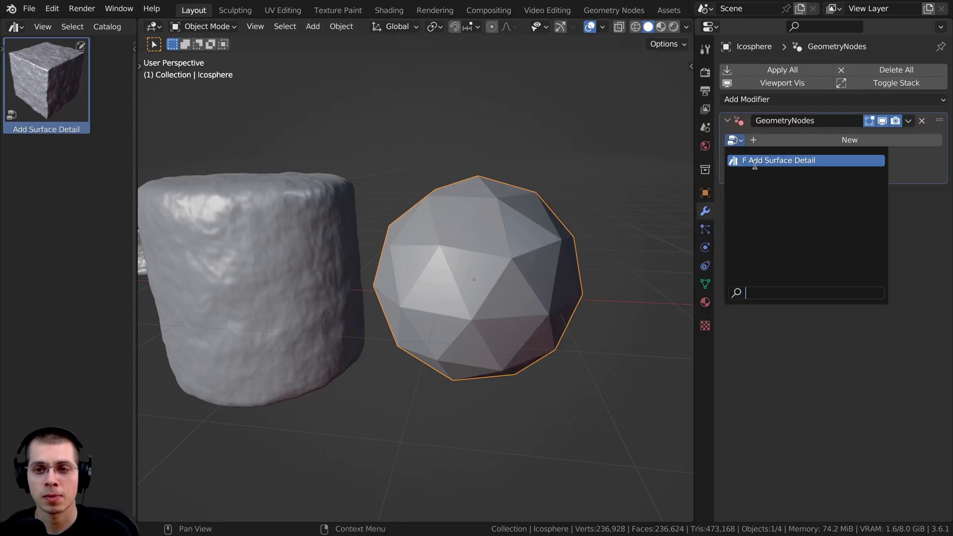
click(778, 161)
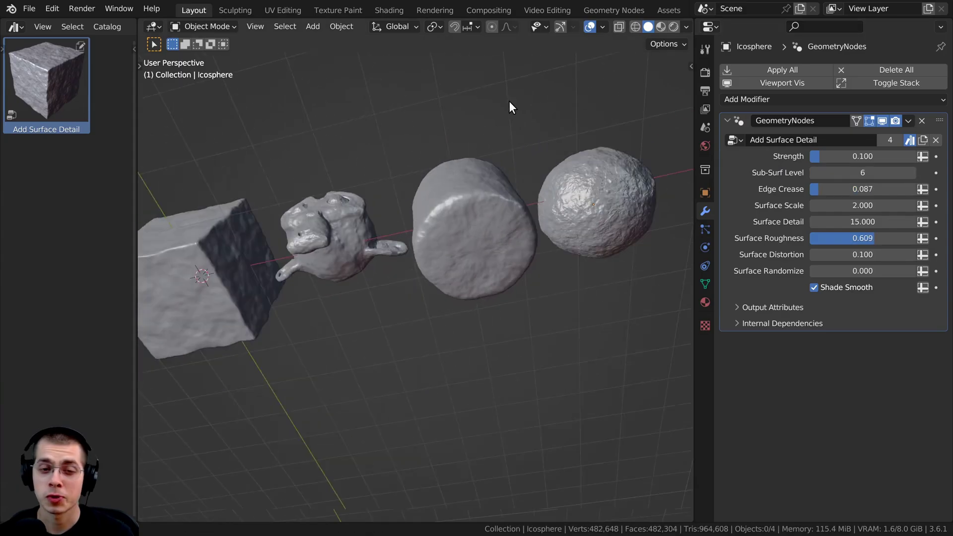
middle_drag(512, 107, 508, 233)
click(337, 245)
scroll(453, 213, up, 5)
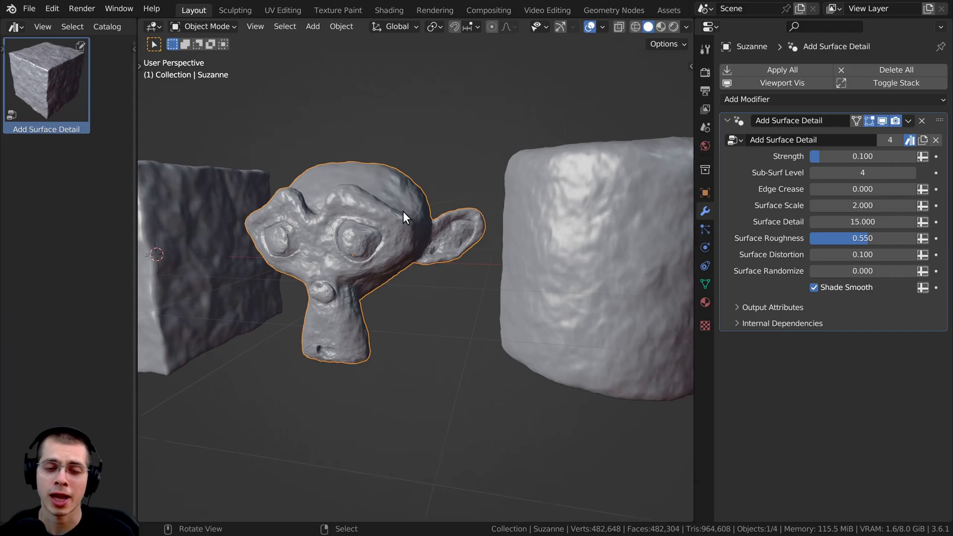
middle_drag(403, 211, 559, 237)
scroll(569, 248, down, 2)
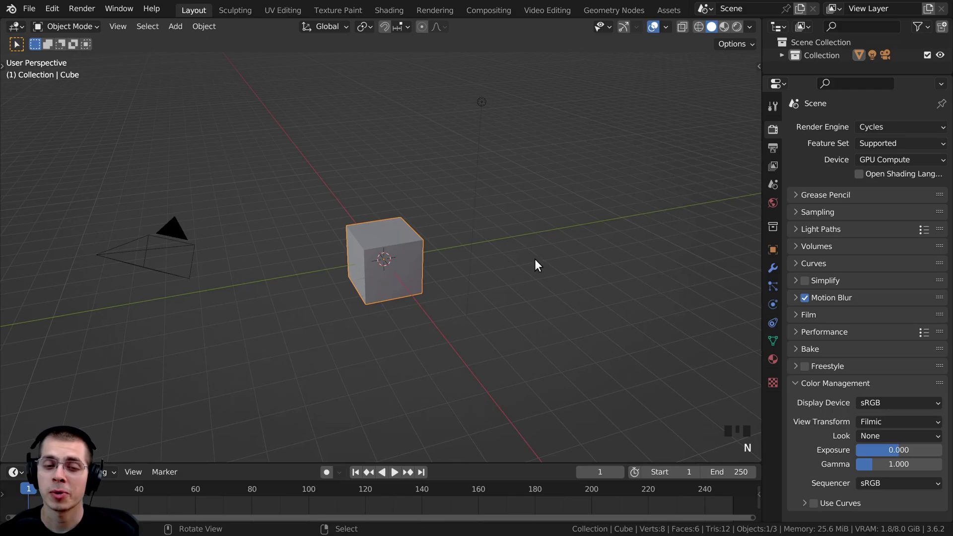
- Delete all the default objects from the new scene: the cube, camera and light
shift+middle_drag(535, 258, 580, 285)
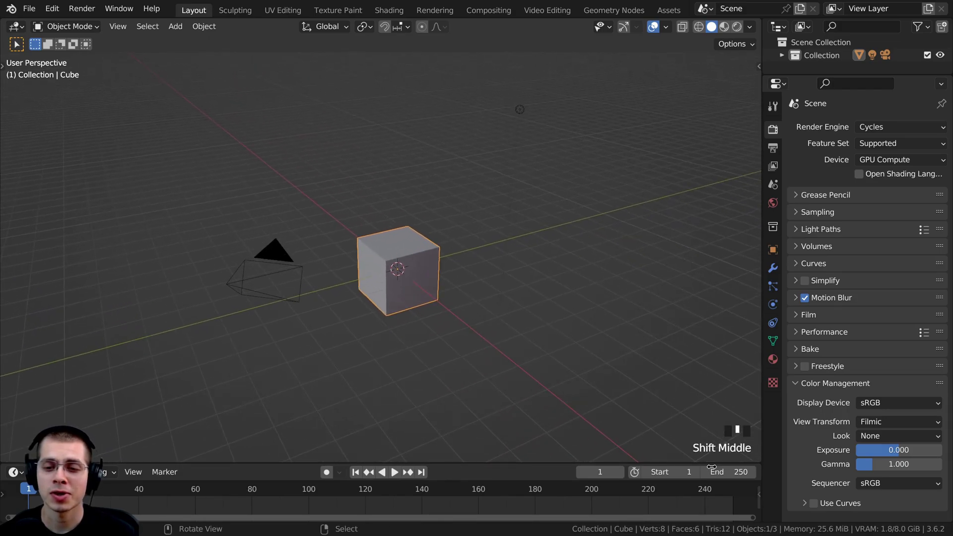
middle_drag(531, 375, 478, 366)
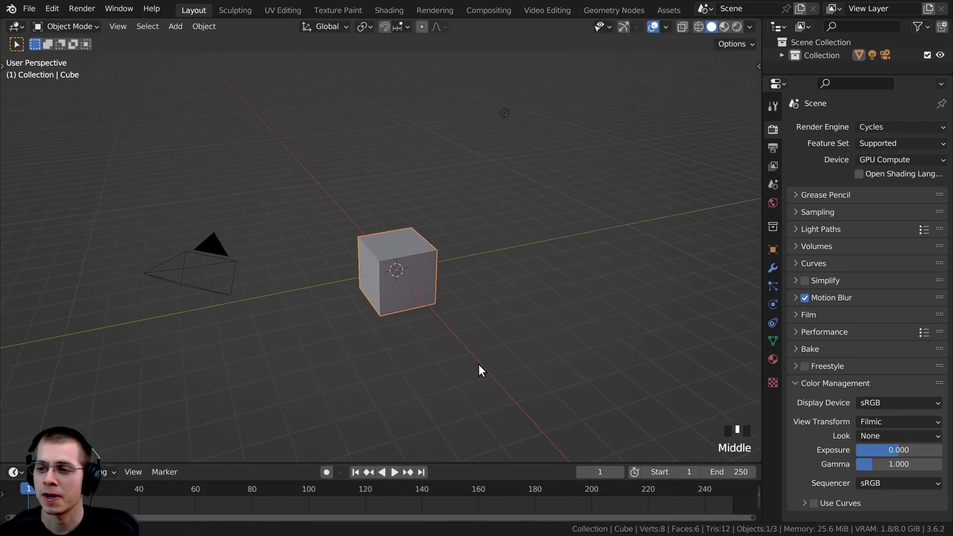
middle_drag(733, 420, 462, 170)
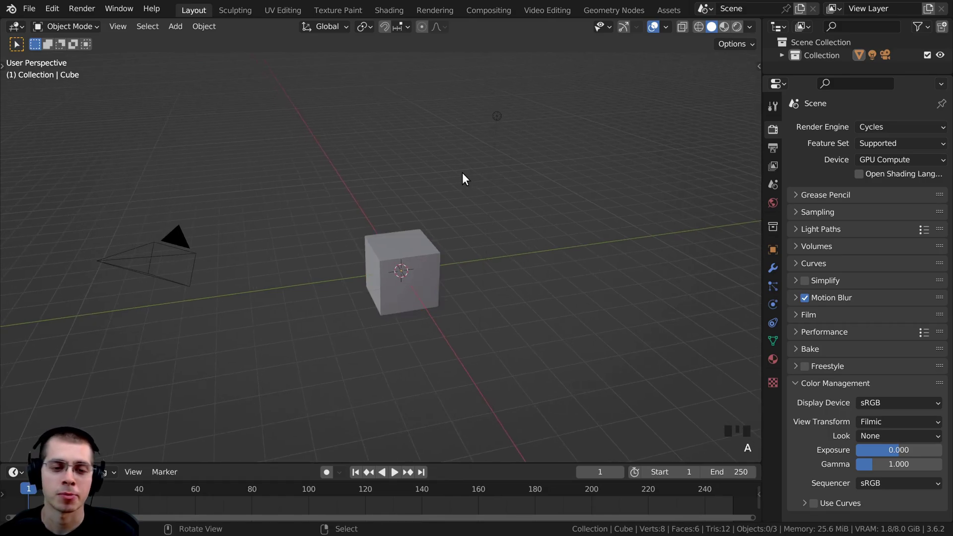
key(a)
key(a)
key(a)
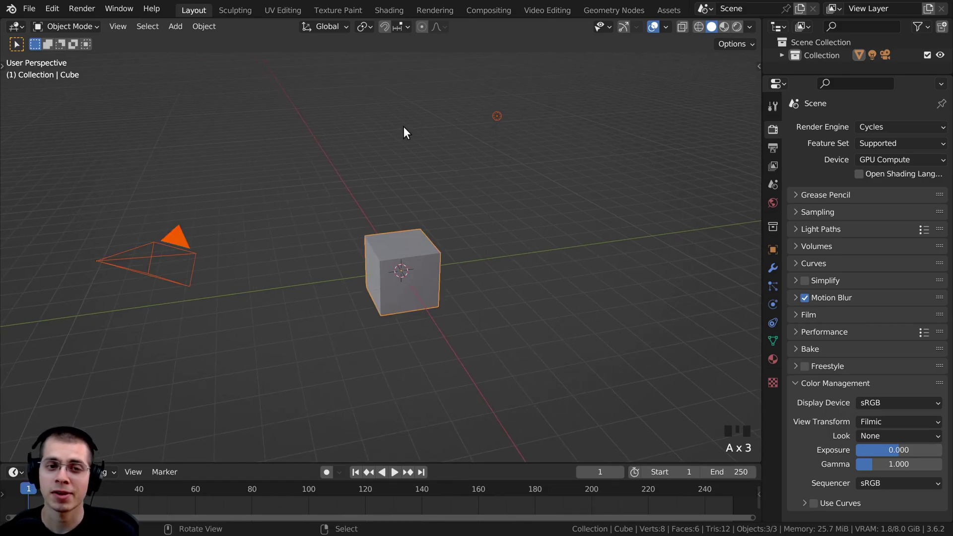
key(x)
click(404, 126)
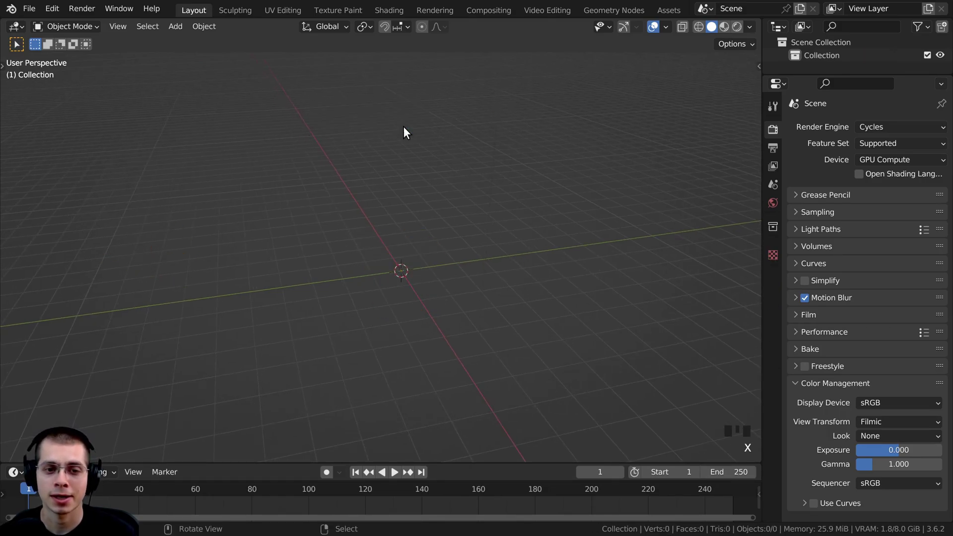
middle_drag(404, 126, 397, 144)
scroll(407, 143, up, 2)
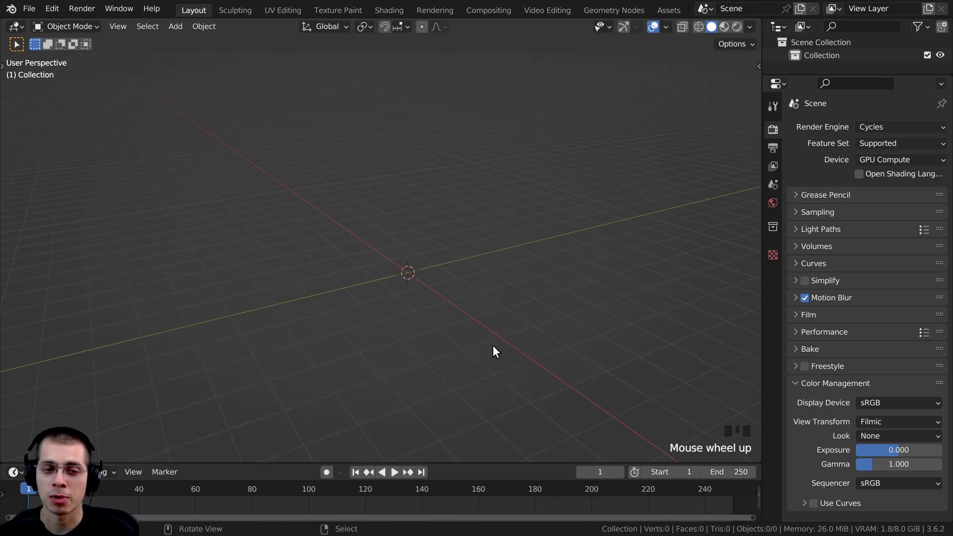
middle_drag(493, 346, 445, 270)
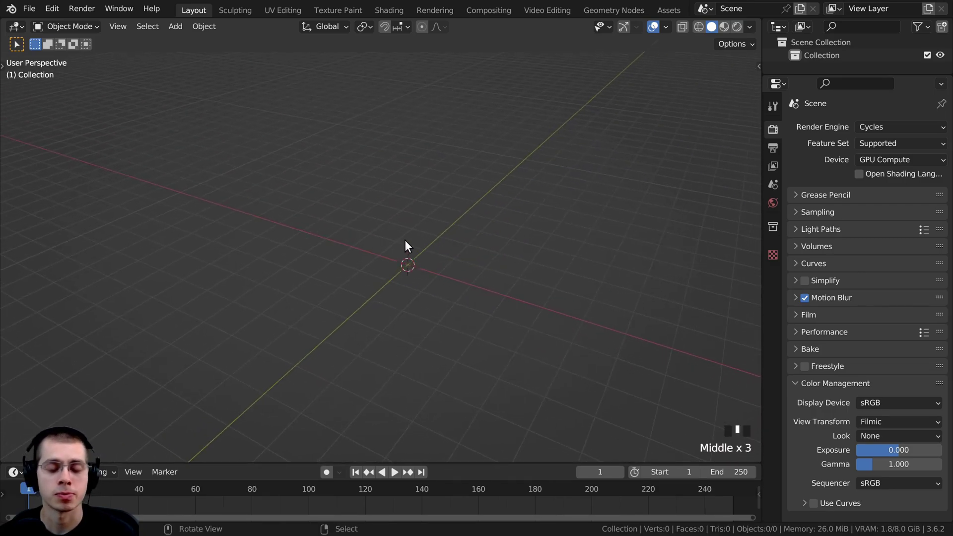
- Add a cube mesh at the centre of the empty scene
key(shift+a)
mouse_move(402, 230)
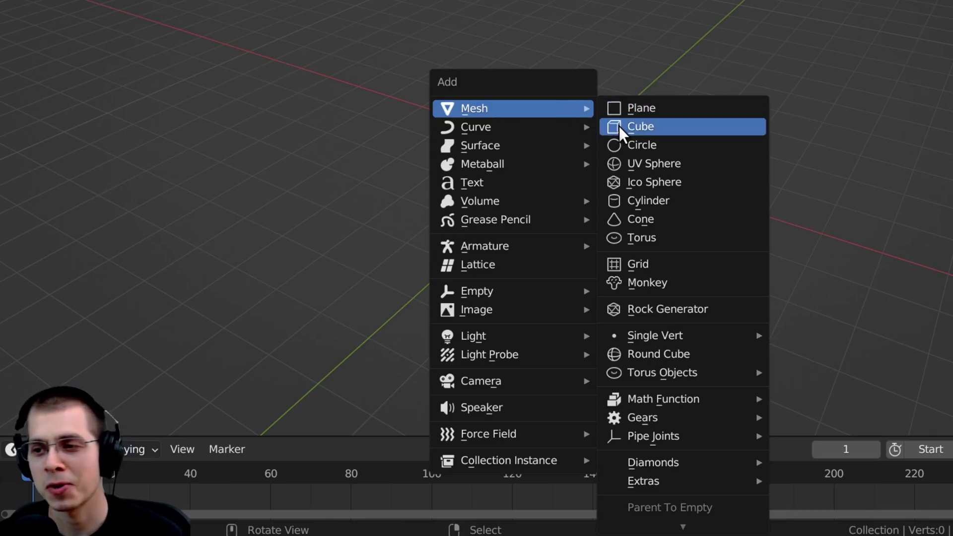
click(619, 126)
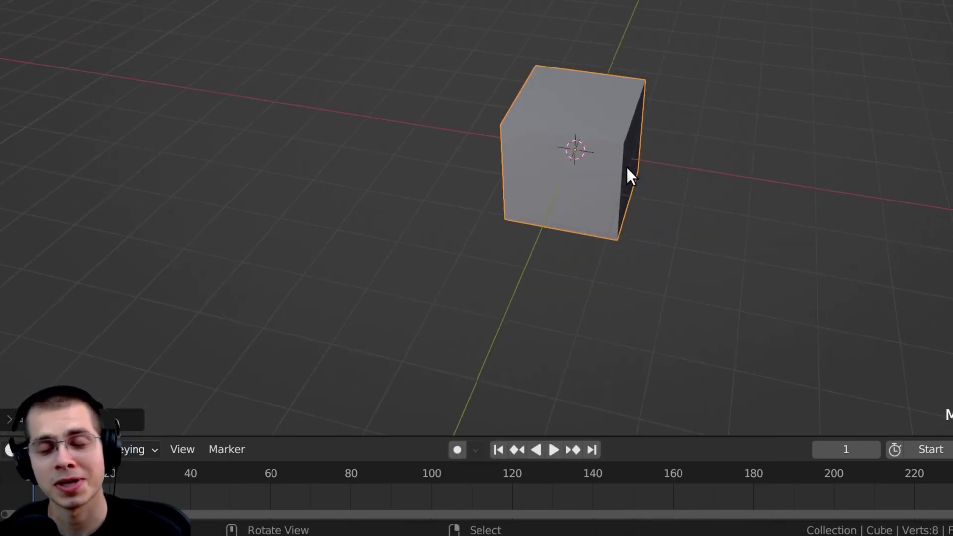
scroll(625, 158, up, 2)
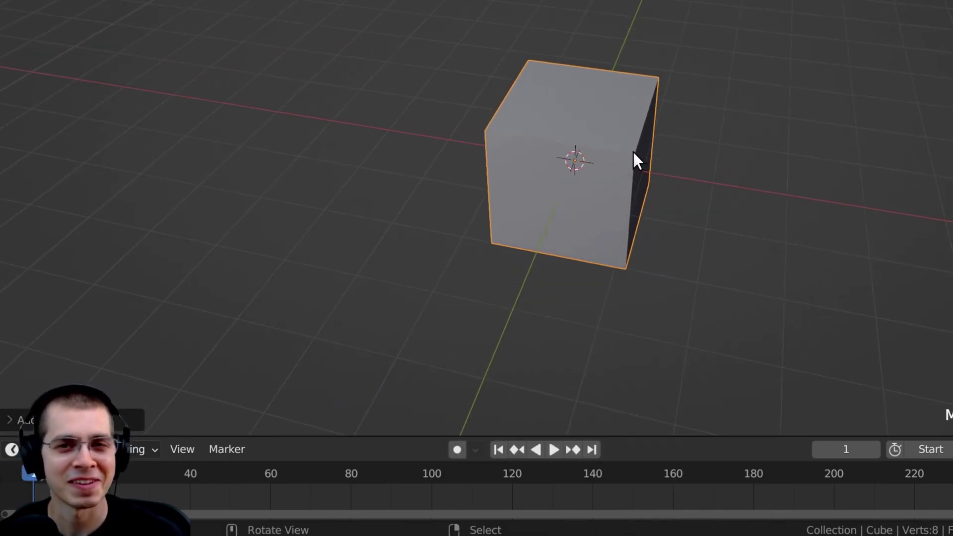
- Add a monkey, a cylinder and an icosphere, lining them up in a row with the cube
scroll(640, 157, down, 2)
key(shift+a)
mouse_move(601, 50)
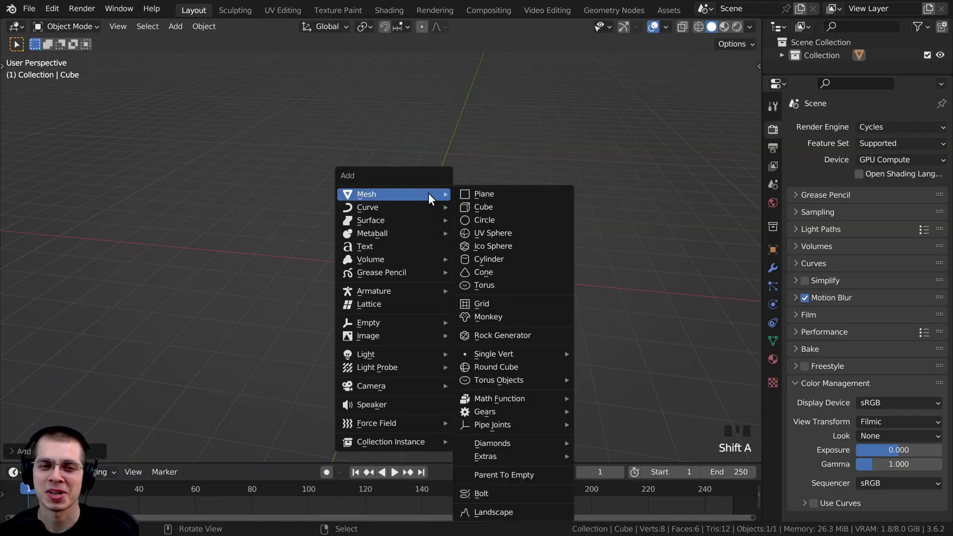
click(496, 259)
key(g)
click(506, 236)
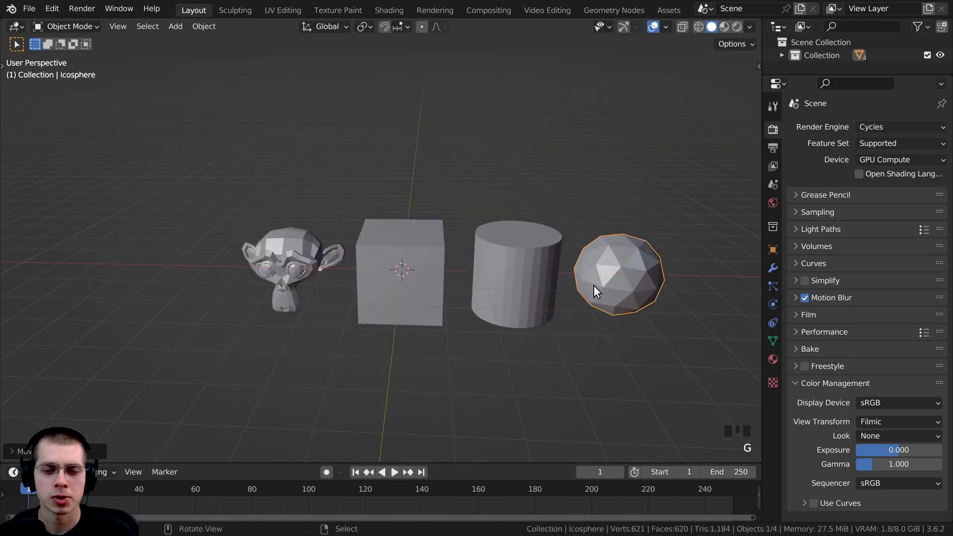
- Scale the icosphere up slightly, shift the cylinder to even out the row's spacing, and deselect everything
key(s)
click(629, 329)
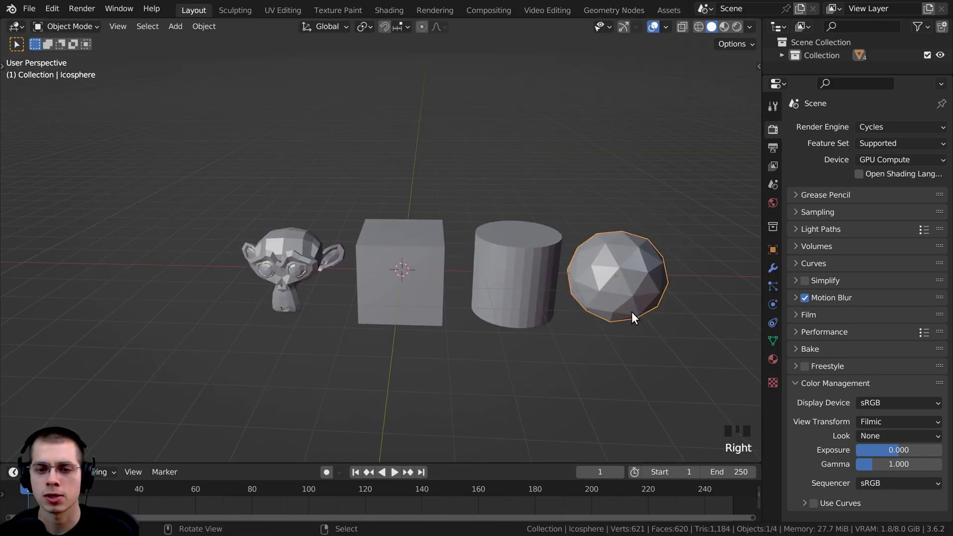
click(633, 313)
shift+right_click(529, 293)
key(g)
click(516, 292)
key(a)
middle_drag(392, 290, 389, 276)
shift+middle_drag(389, 276, 372, 270)
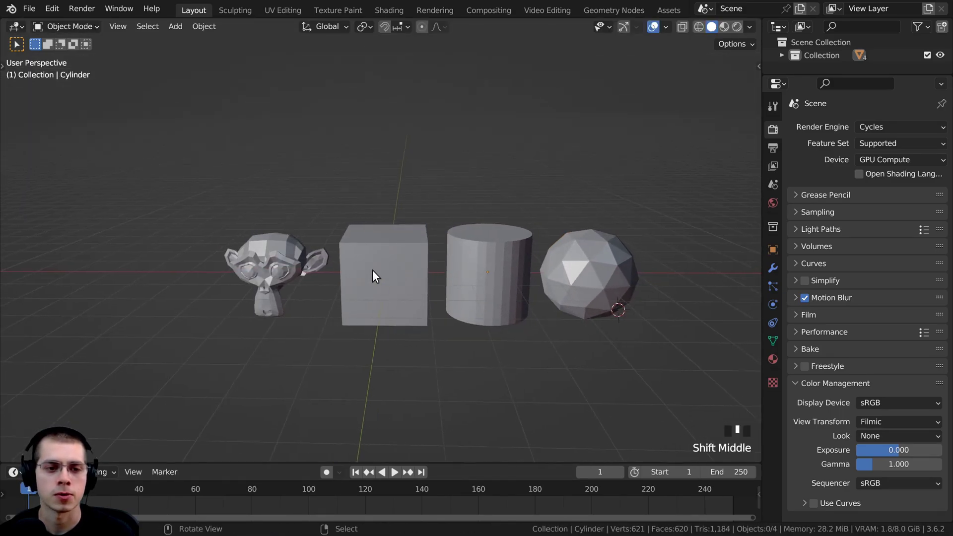
- Subdivide the whole cube mesh twice in Edit Mode and return to Object Mode
click(372, 276)
scroll(487, 251, up, 2)
shift+middle_drag(487, 251, 401, 237)
scroll(403, 213, up, 1)
middle_drag(404, 187, 452, 192)
key(Tab)
key(a)
key(a)
shift+middle_drag(411, 221, 422, 205)
key(w)
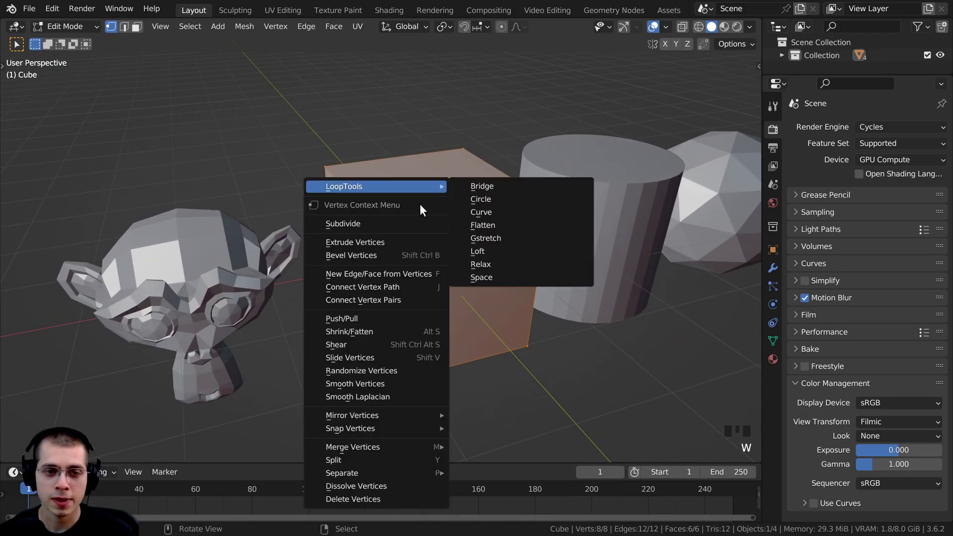
click(387, 222)
key(w)
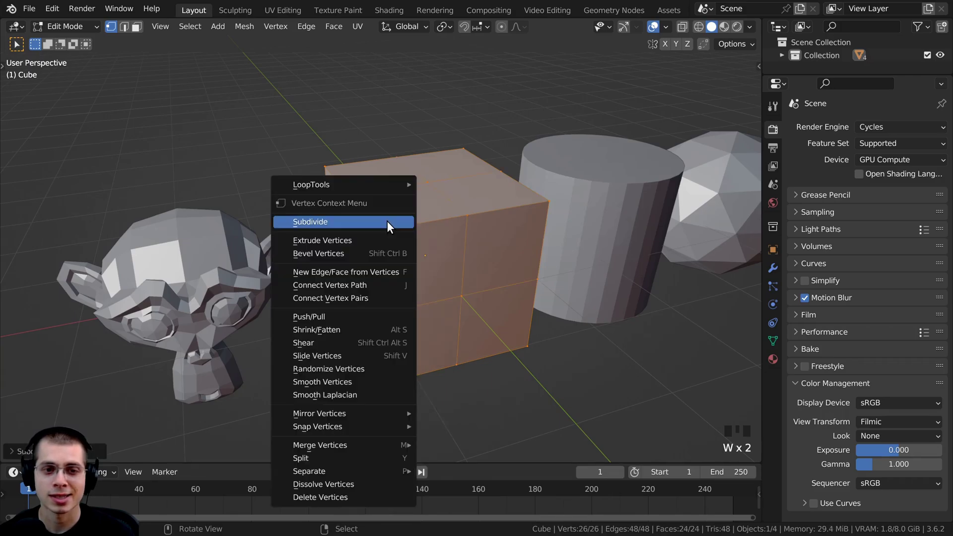
click(387, 221)
middle_drag(387, 221, 426, 288)
key(Tab)
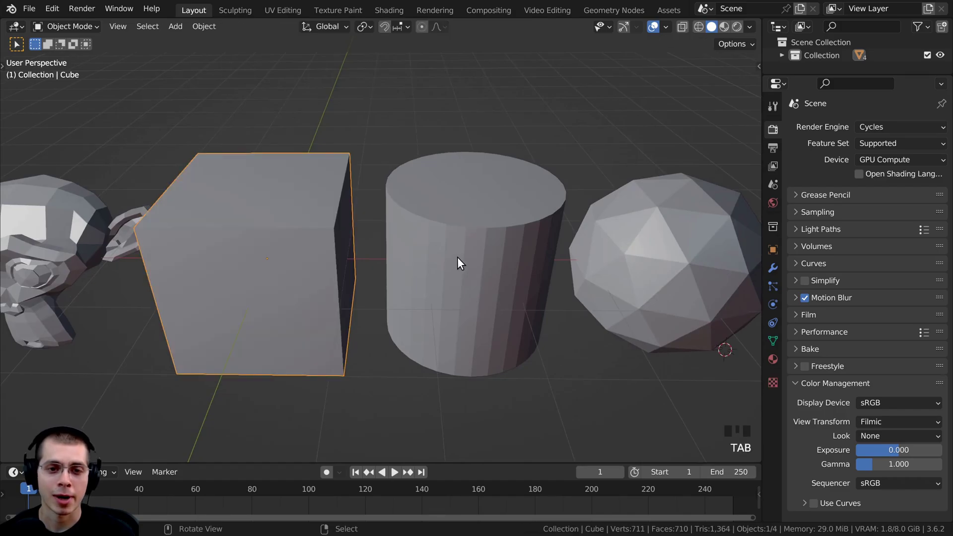
- Add nine evenly spaced horizontal loop cuts around the cylinder's side
click(460, 254)
scroll(426, 258, up, 4)
key(Tab)
scroll(487, 293, down, 3)
shift+middle_drag(487, 293, 463, 257)
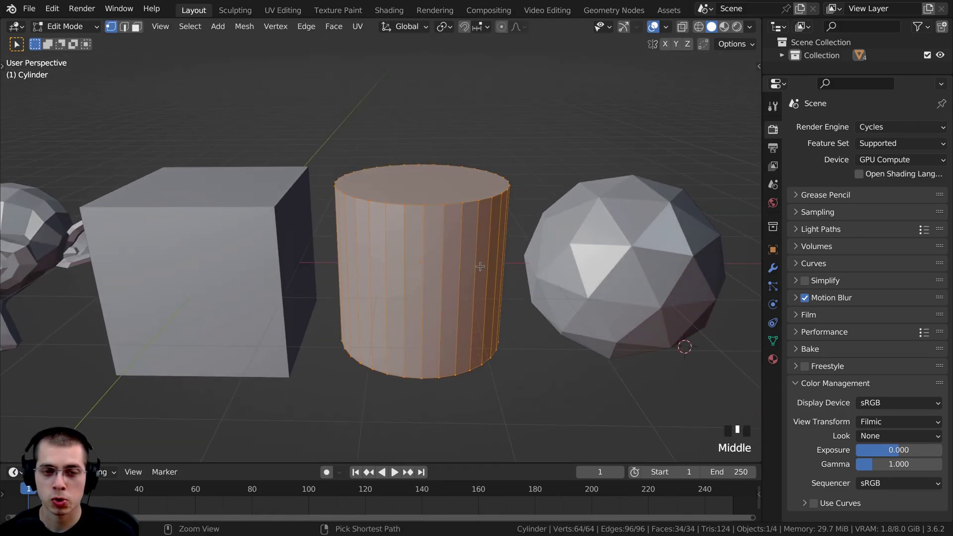
key(ctrl+r)
scroll(478, 266, up, 9)
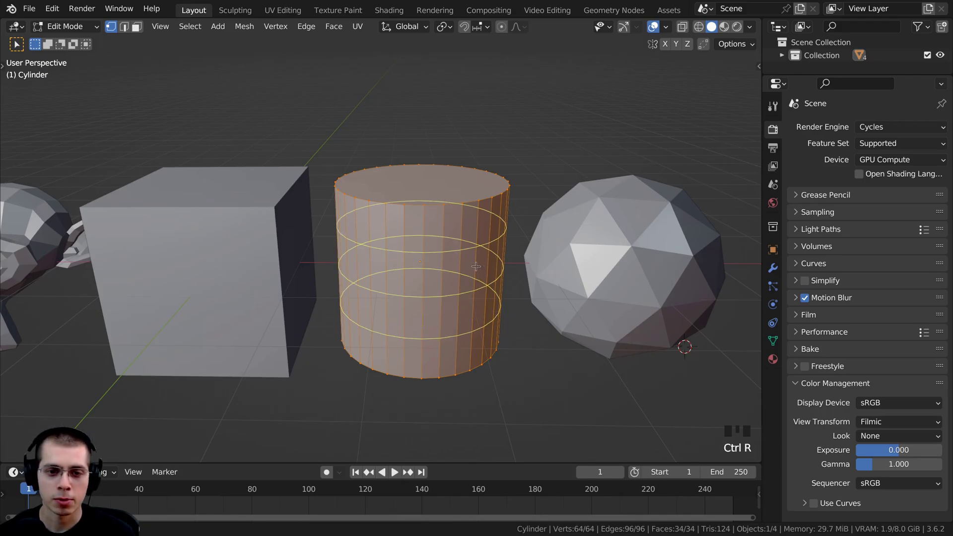
scroll(472, 264, up, 3)
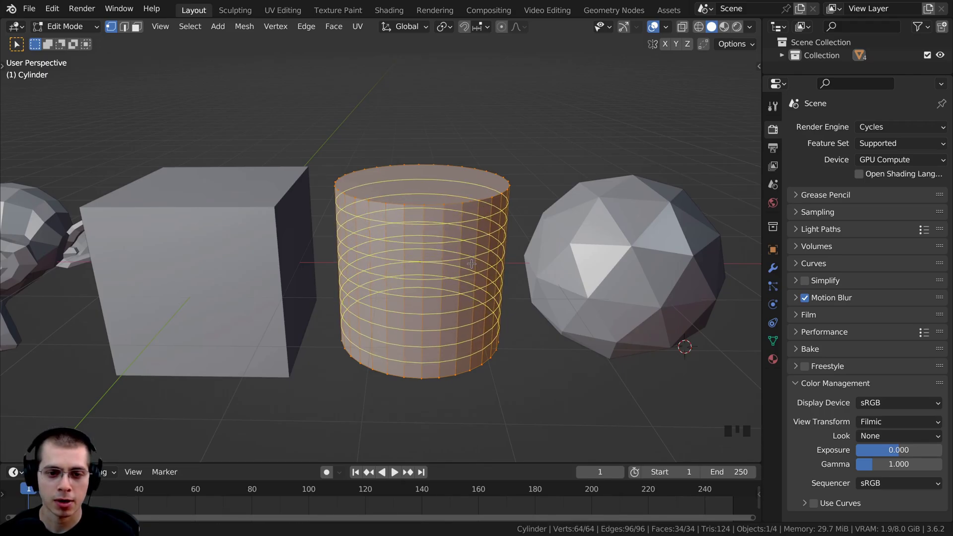
click(472, 264)
right_click(460, 253)
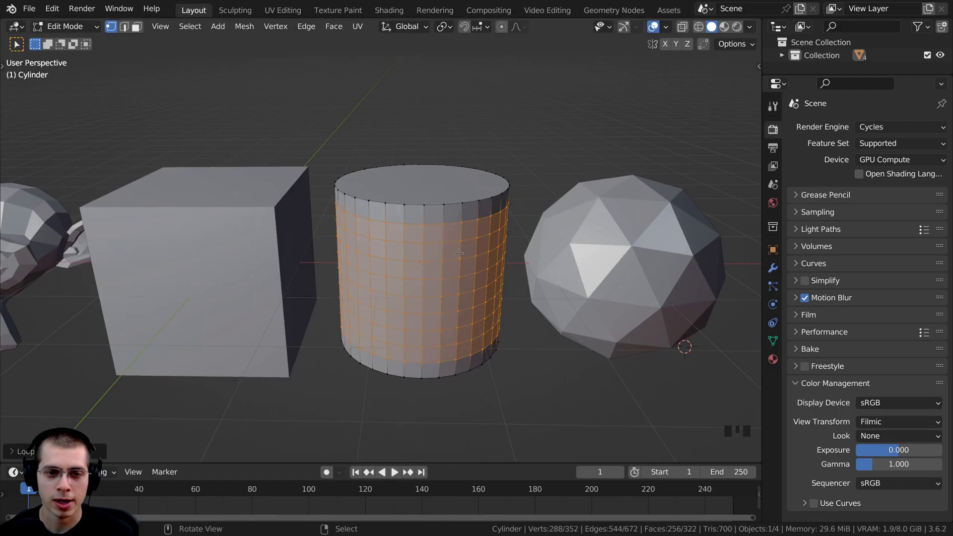
- Inset the cylinder's top and bottom faces three times towards their centres, leave Edit Mode and deselect everything
middle_drag(460, 253, 249, 119)
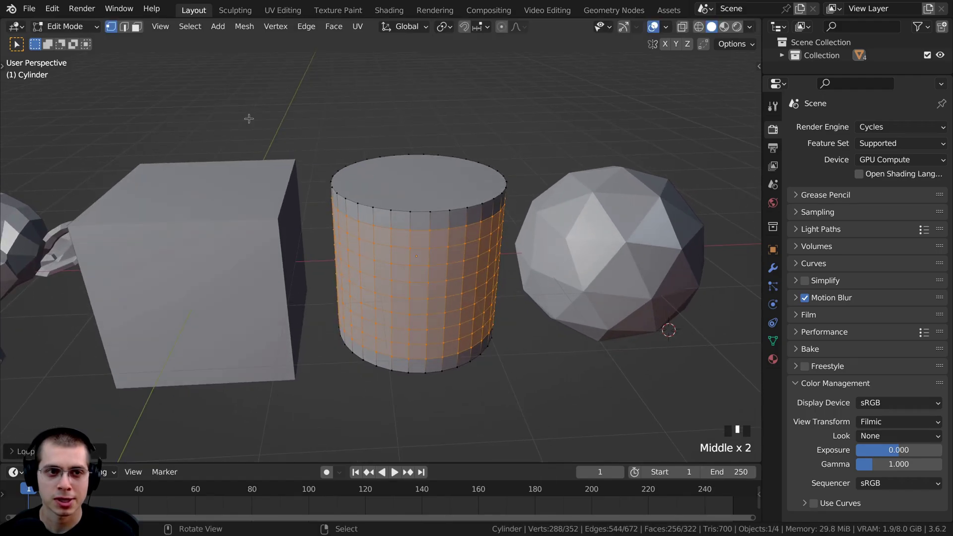
click(137, 27)
right_click(400, 179)
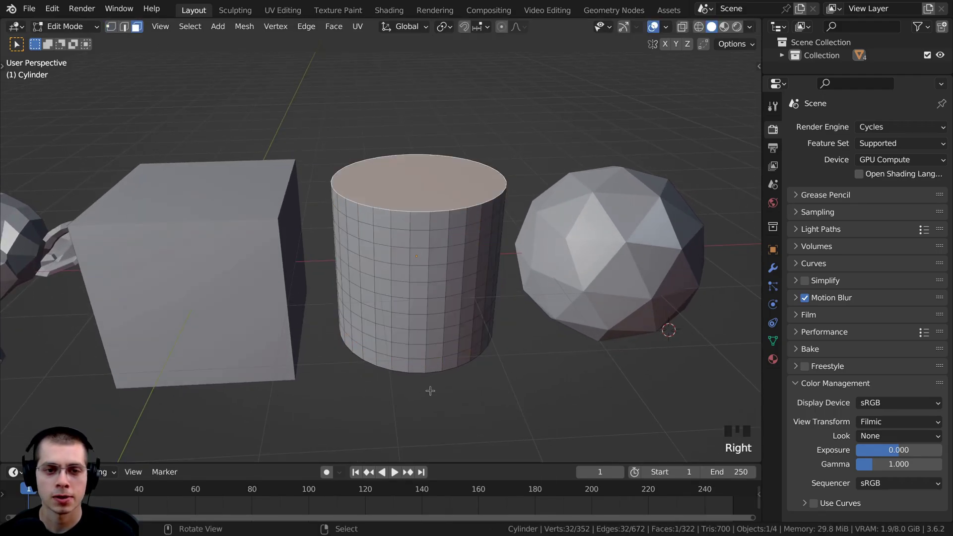
middle_drag(400, 179, 423, 341)
shift+right_click(431, 352)
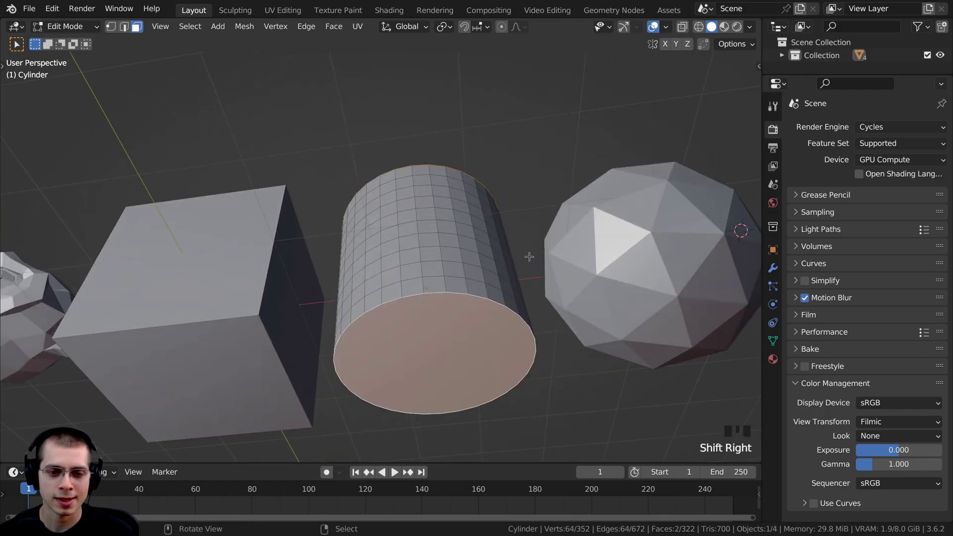
middle_drag(541, 257, 569, 199)
key(i)
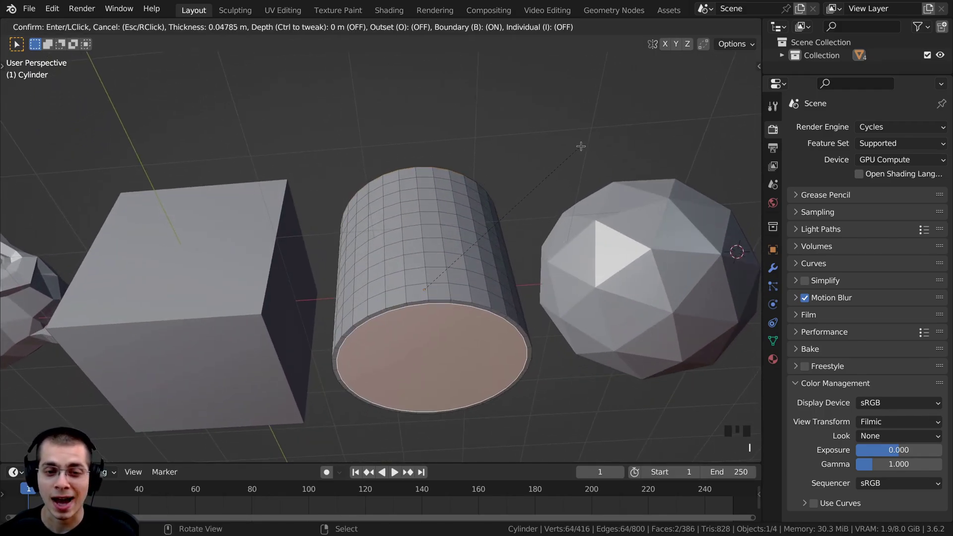
click(570, 152)
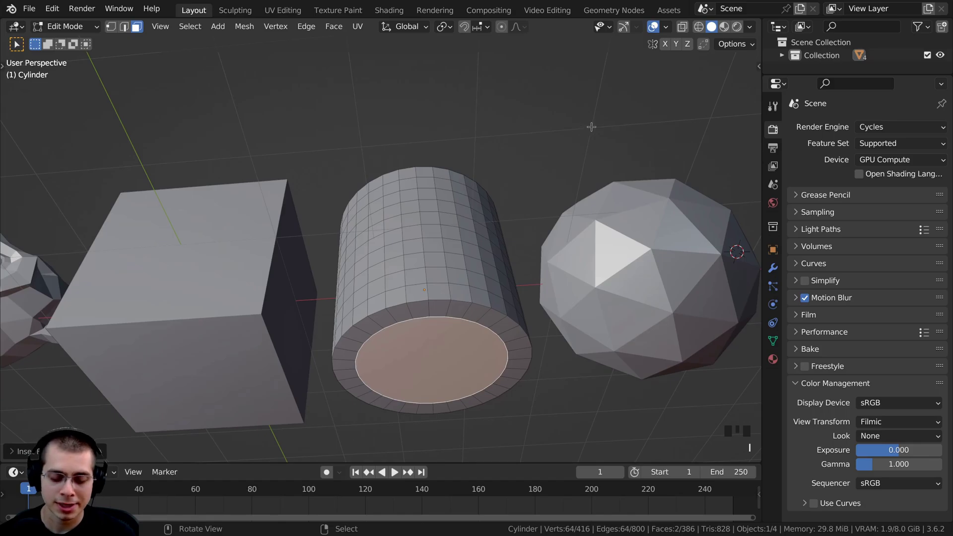
key(i)
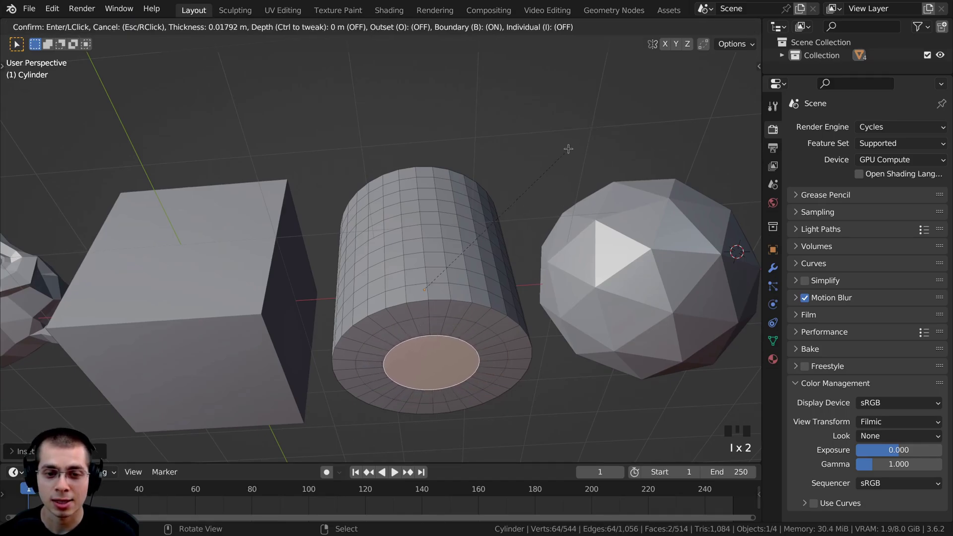
click(557, 160)
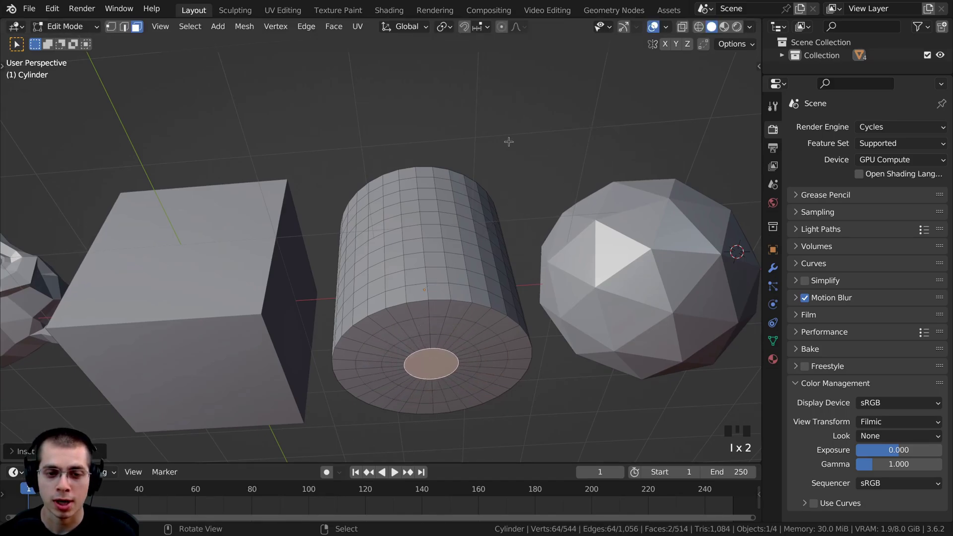
scroll(508, 142, down, 2)
middle_drag(507, 144, 520, 297)
key(Tab)
key(a)
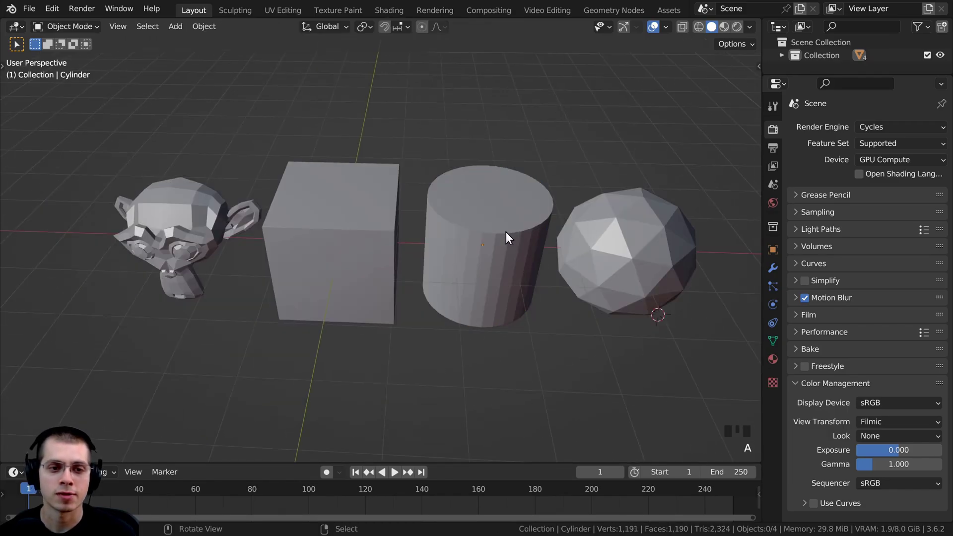
- Add a Geometry Nodes modifier to the cube and create a new node group in it
mouse_move(505, 231)
shift+middle_down()
mouse_move(490, 207)
mouse_move(496, 216)
shift+middle_up()
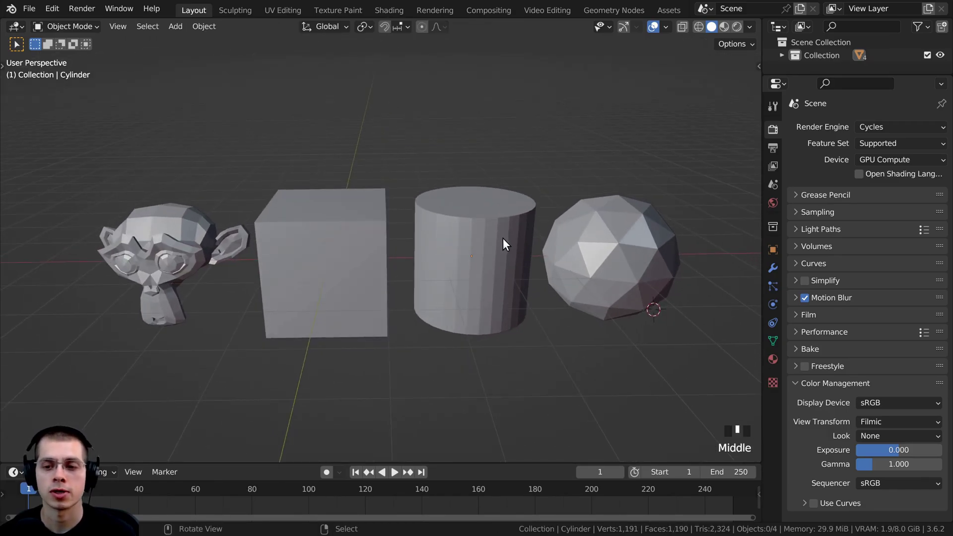
click(332, 249)
shift+middle_drag(333, 250, 404, 254)
scroll(404, 254, up, 2)
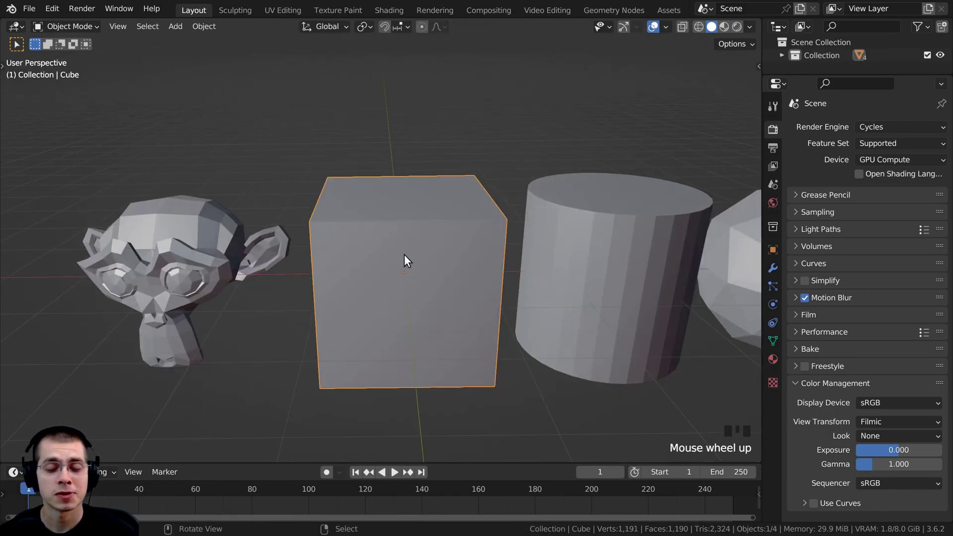
click(772, 268)
click(806, 128)
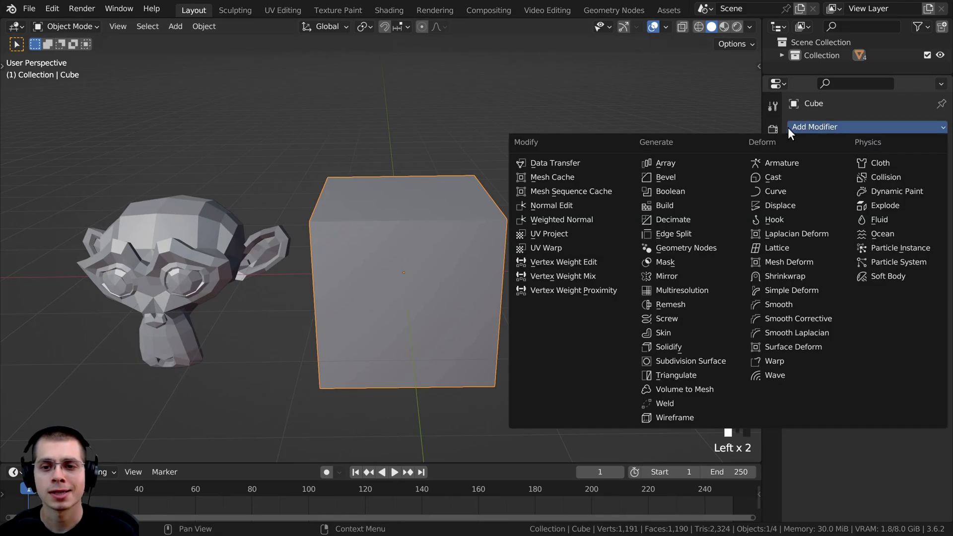
click(697, 245)
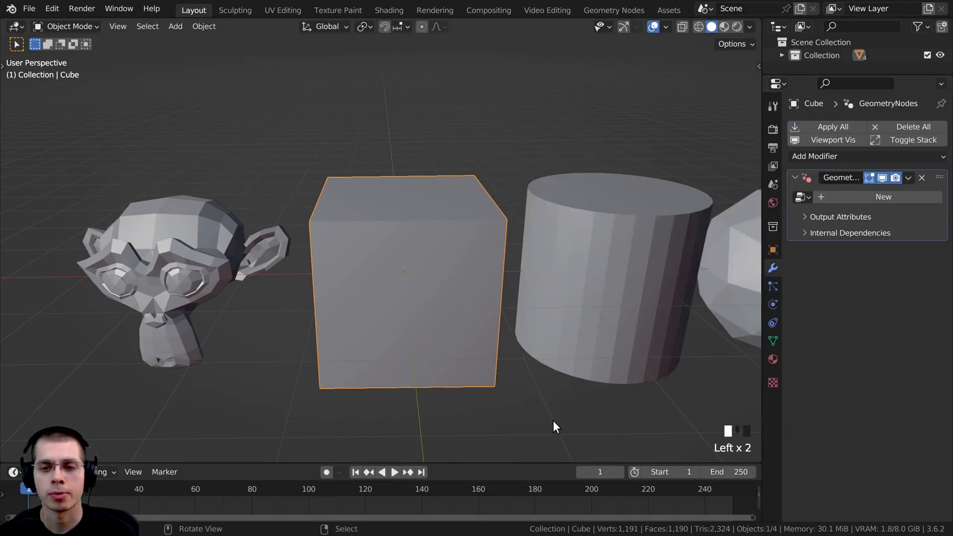
click(871, 198)
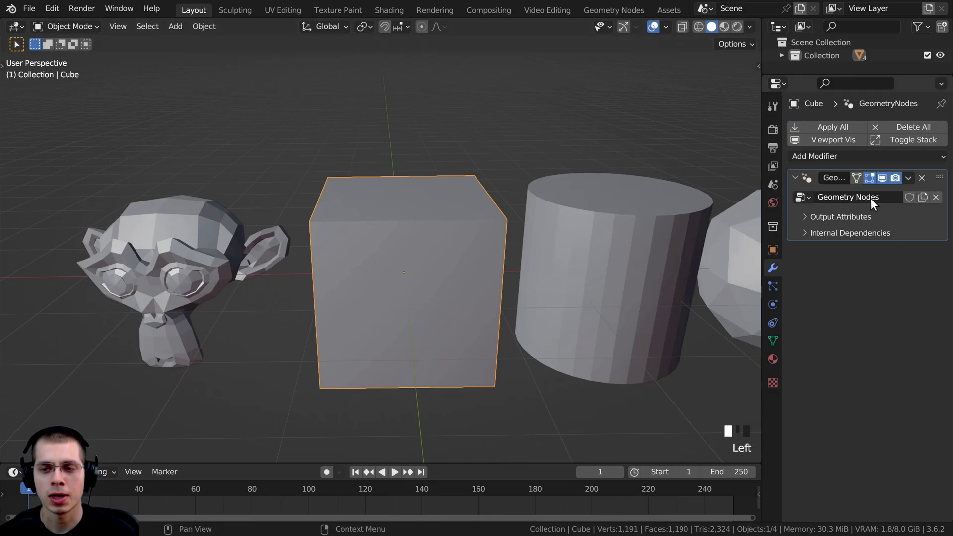
- Widen the modifier properties area and rename the cube's node group as Add Surface Detail
drag(763, 237, 676, 236)
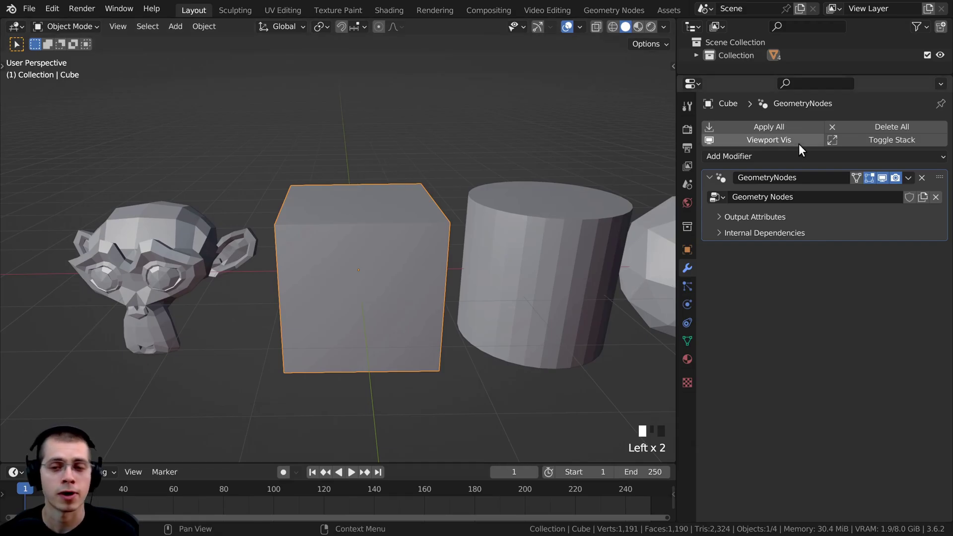
click(779, 195)
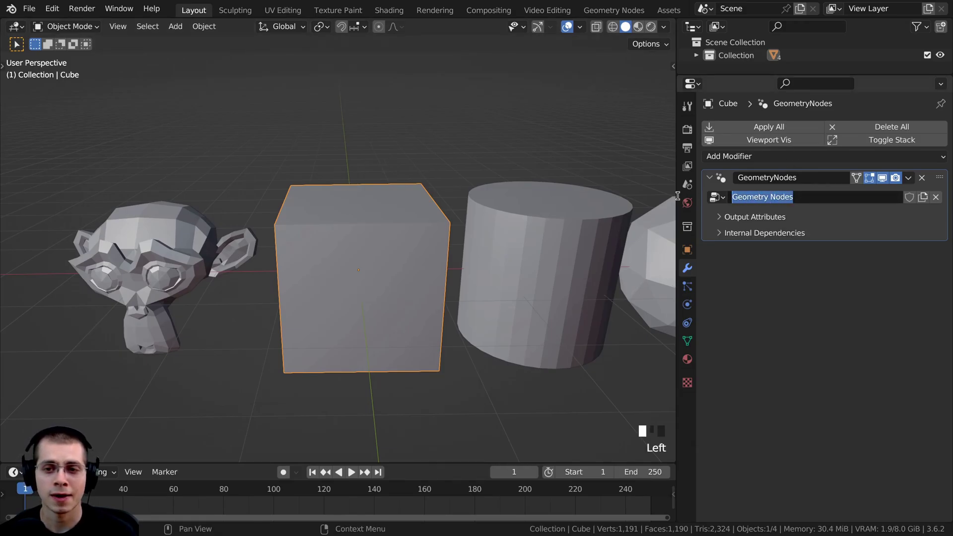
text(Add Surface Detail)
key(Return)
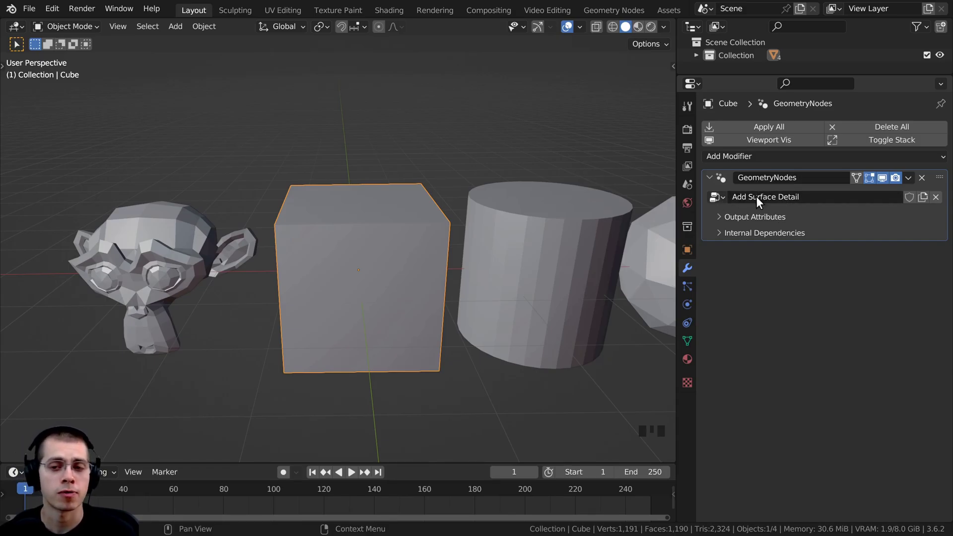
- View the Geometry Nodes workspace and the presets for adding a workspace, and return to the Layout workspace
click(614, 11)
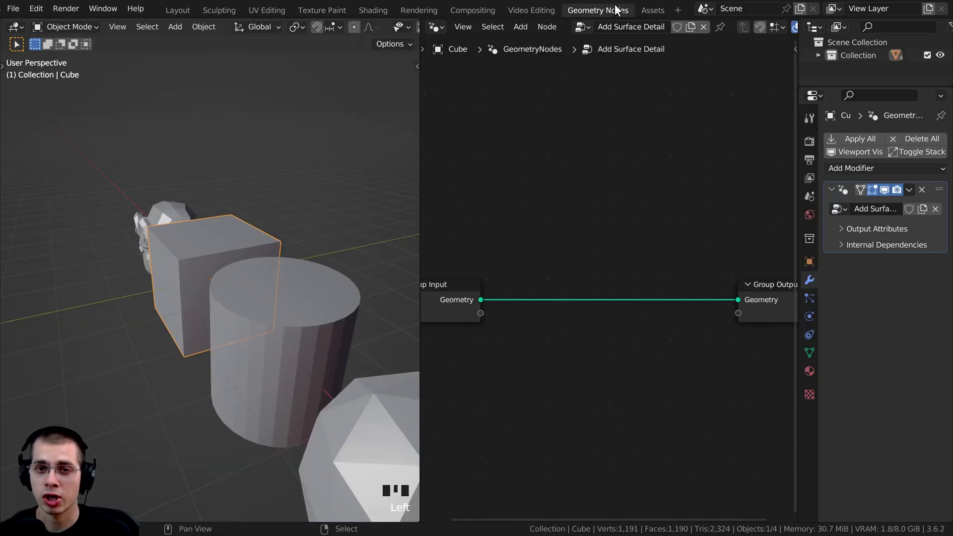
click(676, 11)
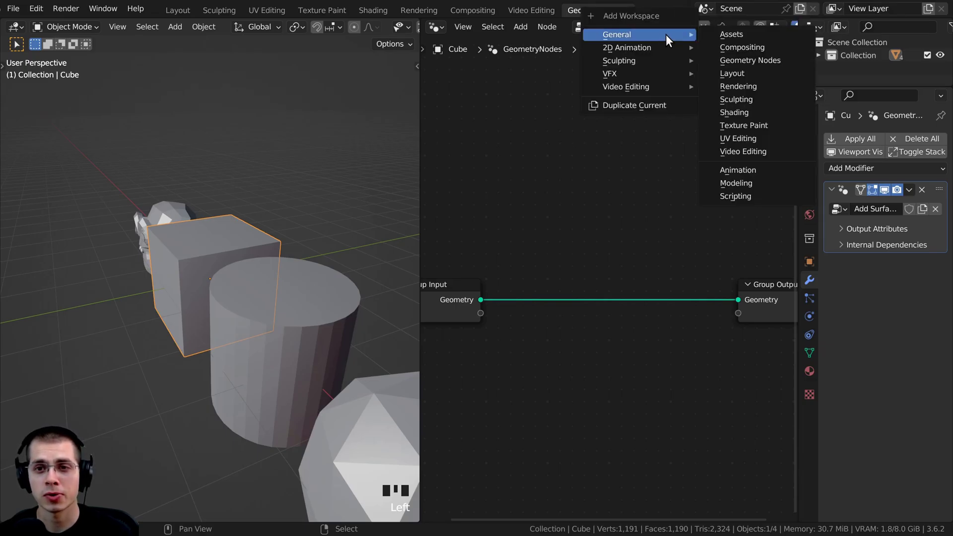
click(740, 60)
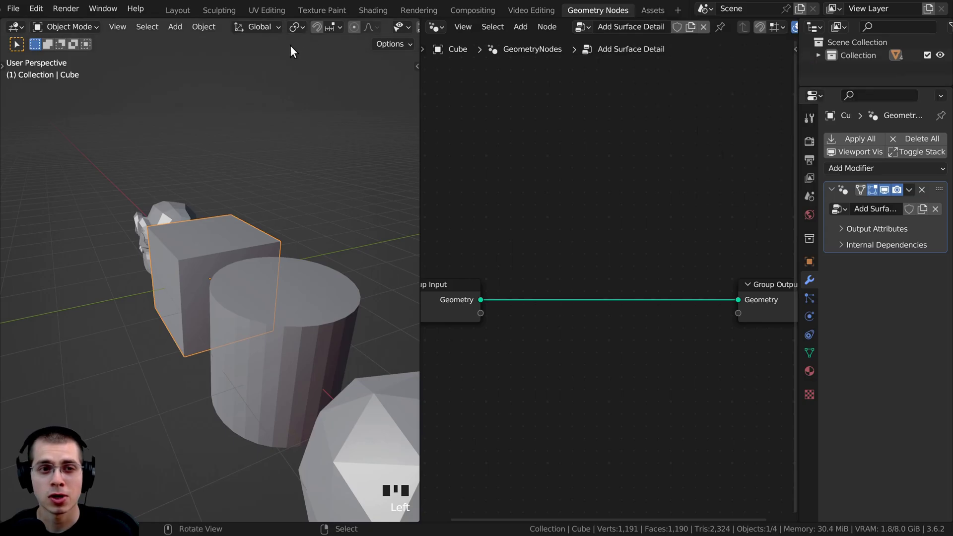
click(177, 11)
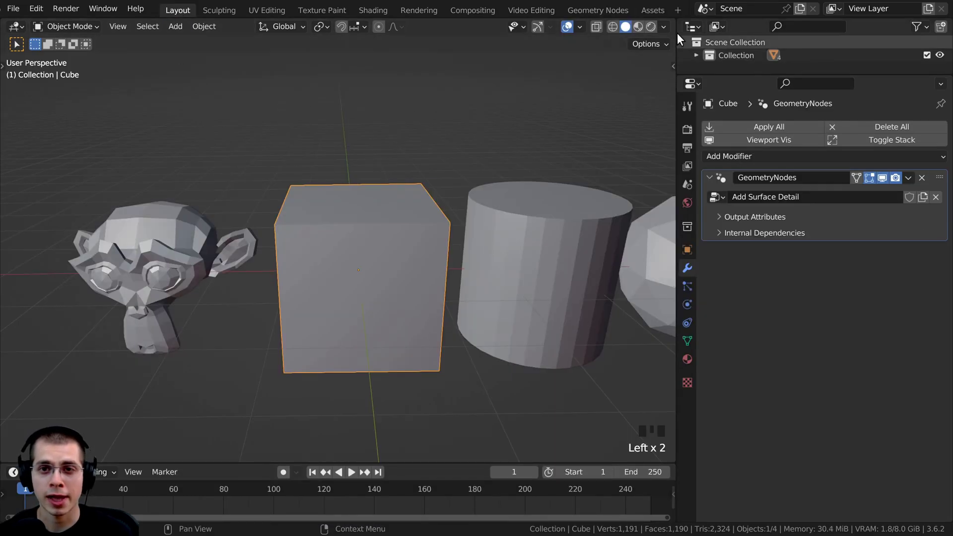
- Split the 3D viewport vertically, turn the new area into a Geometry Node Editor, and enlarge the viewport back over it
drag(672, 22, 306, 22)
click(305, 26)
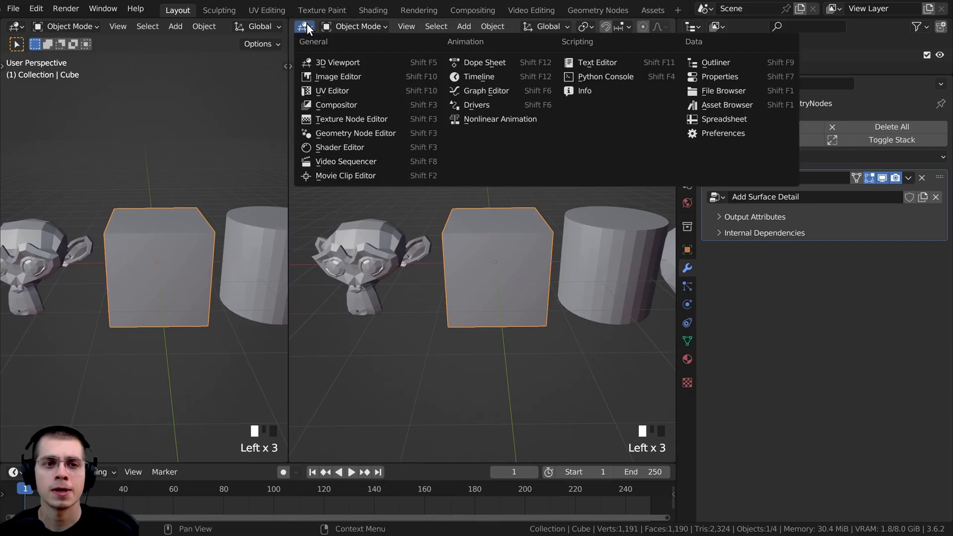
click(342, 132)
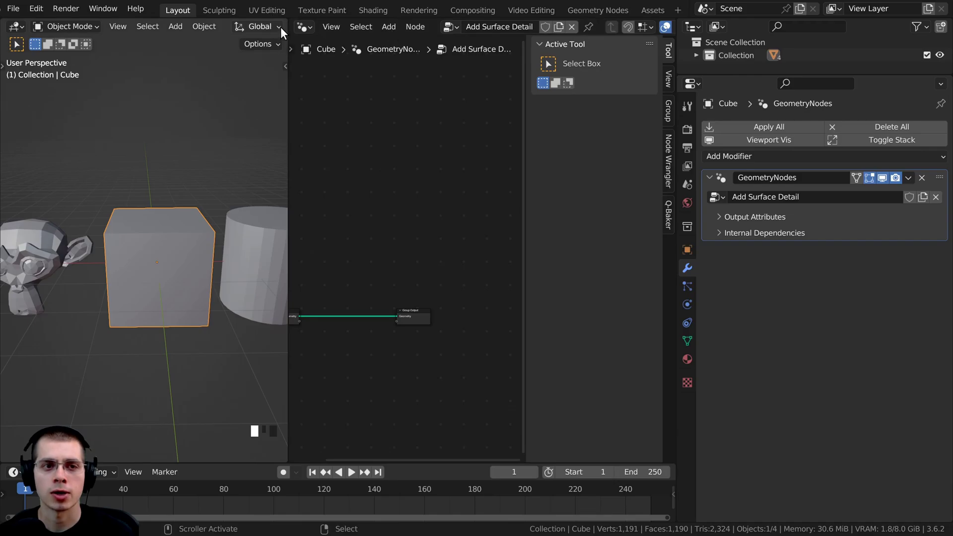
drag(282, 22, 377, 30)
- Switch to the Geometry Nodes workspace, widen the node editor towards the viewport and show the cube from the front
click(606, 10)
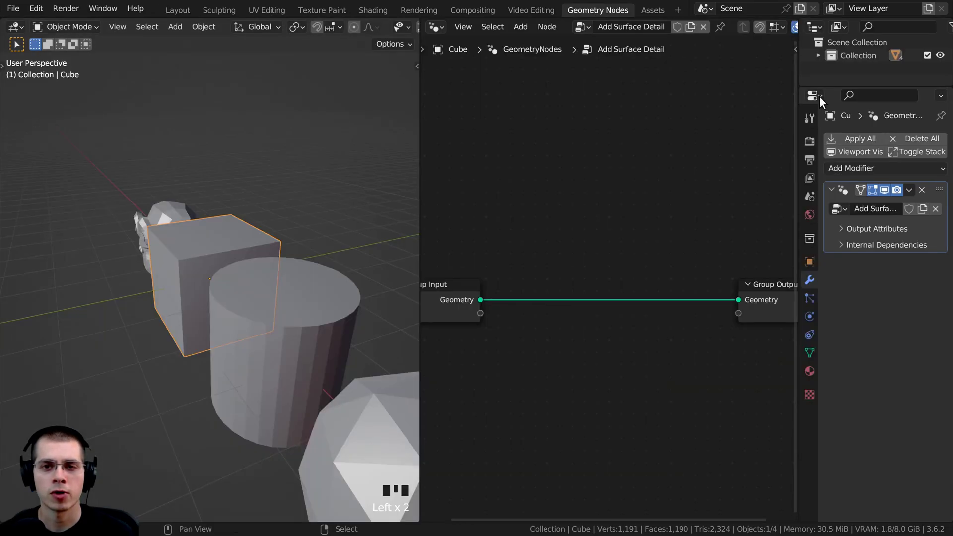
scroll(445, 211, down, 1)
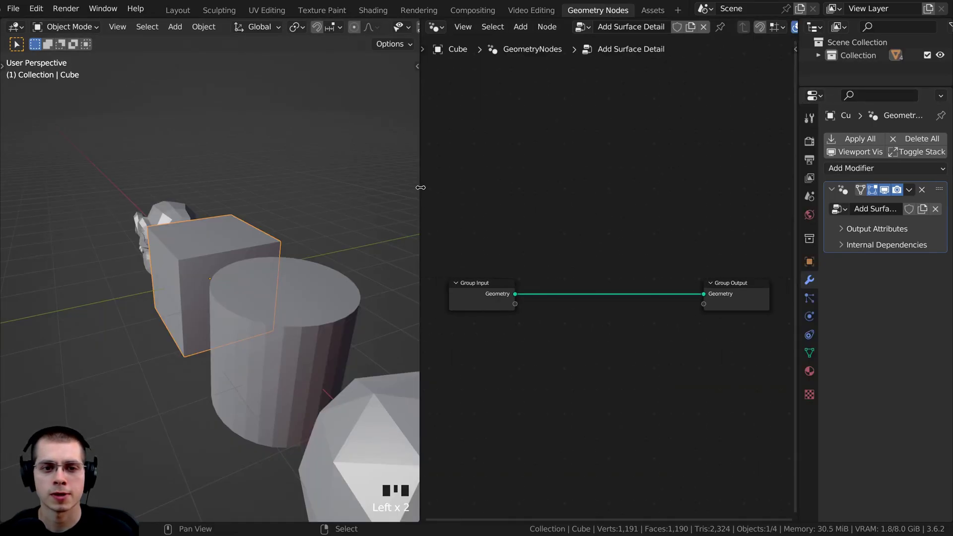
drag(420, 187, 380, 187)
middle_drag(298, 233, 260, 230)
scroll(180, 224, up, 2)
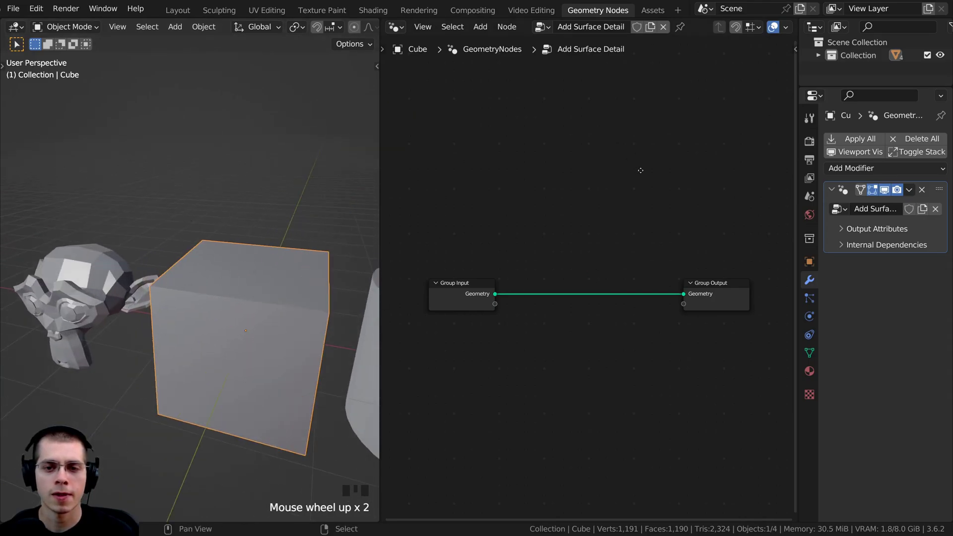
middle_drag(641, 170, 657, 158)
scroll(556, 259, up, 1)
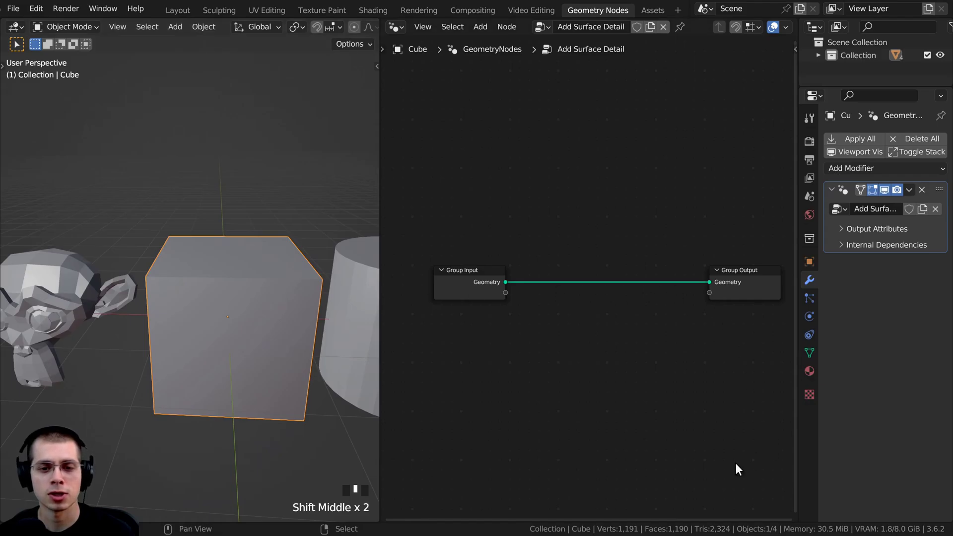
middle_drag(214, 222, 252, 205)
shift+middle_drag(252, 205, 223, 215)
shift+middle_drag(225, 254, 182, 227)
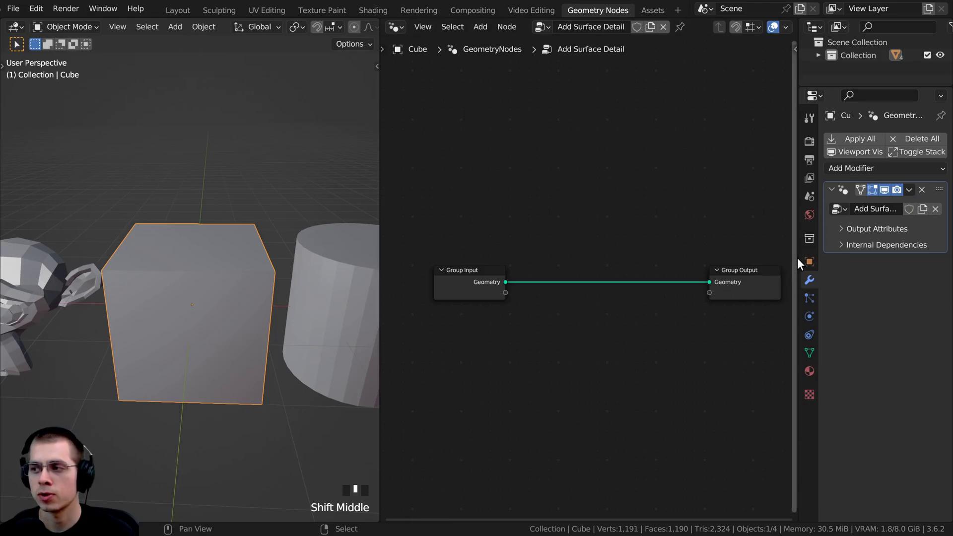
- Enlarge the node editor by narrowing the properties area and the viewport, and move the Group Input node farther from Group Output
drag(799, 258, 853, 258)
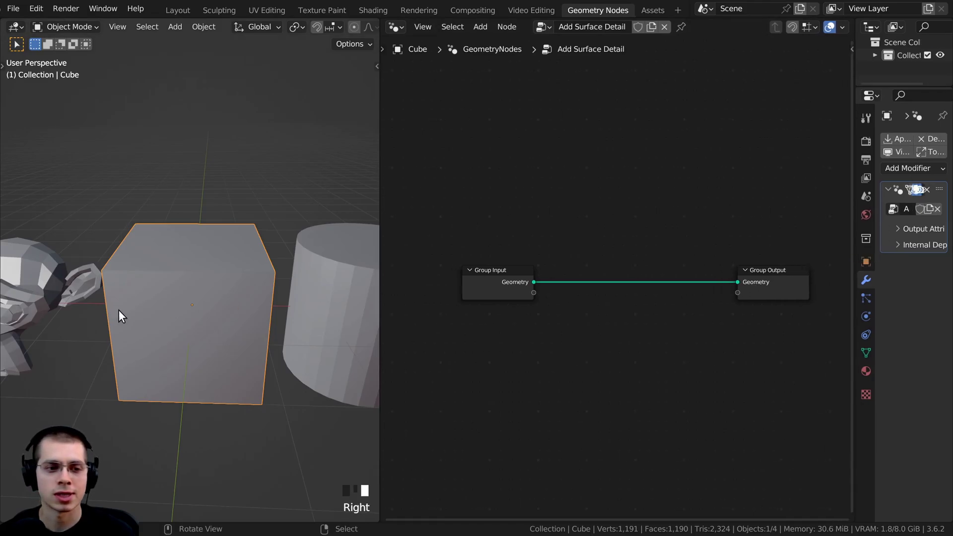
click(543, 27)
key(Home)
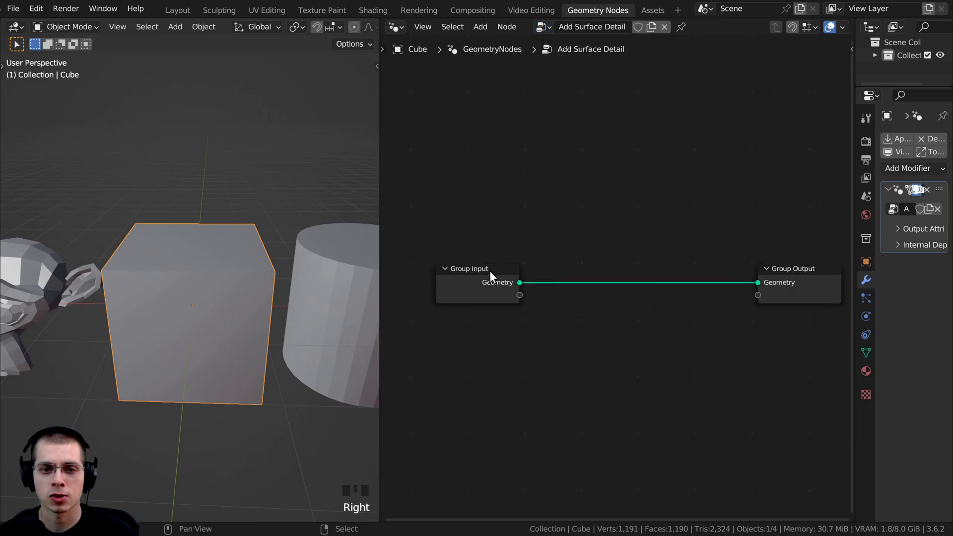
drag(378, 250, 321, 251)
drag(426, 282, 376, 280)
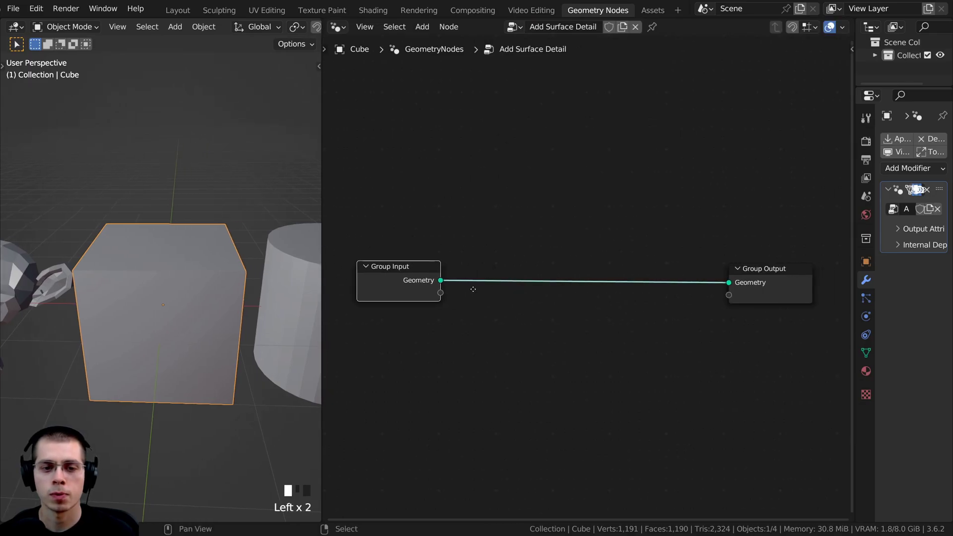
middle_drag(472, 289, 450, 292)
click(763, 271)
key(Home)
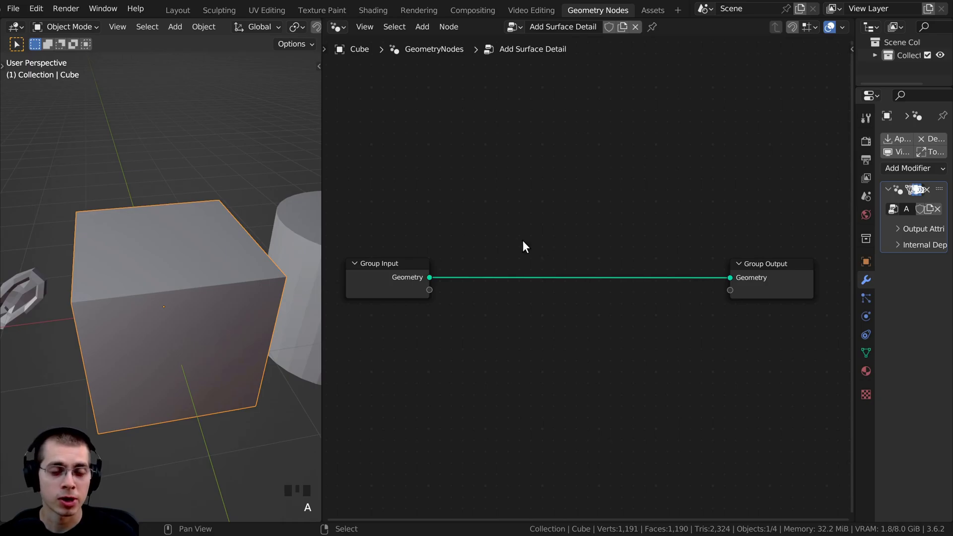
middle_drag(248, 231, 204, 223)
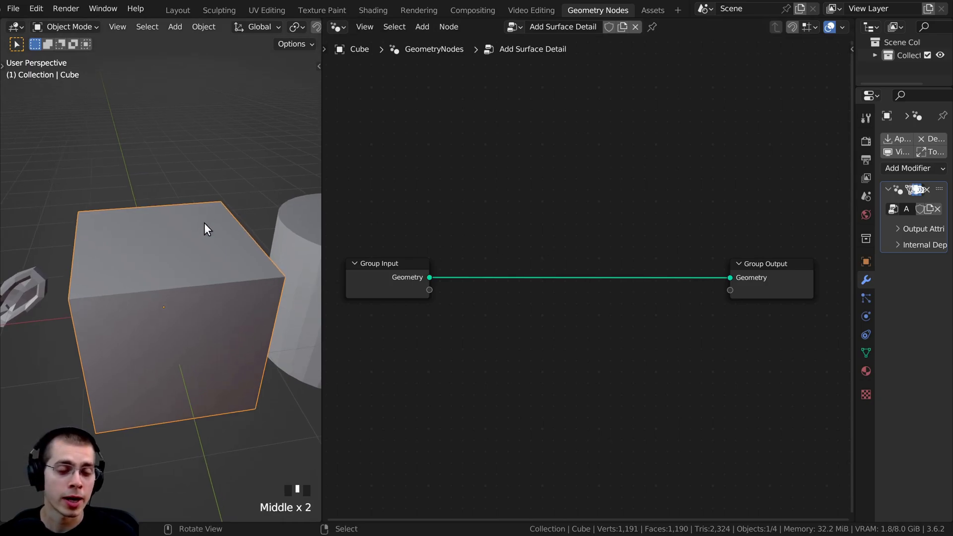
scroll(204, 233, up, 2)
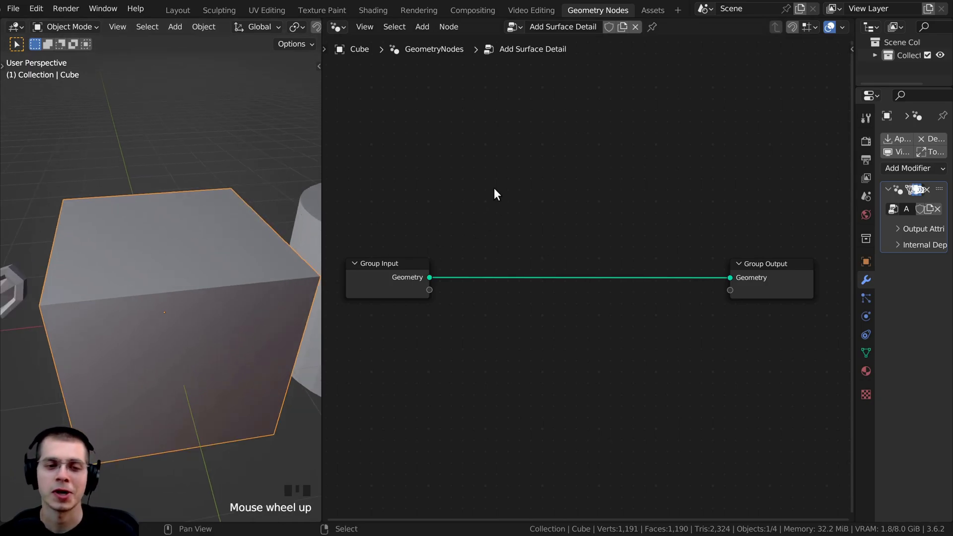
key(shift+a)
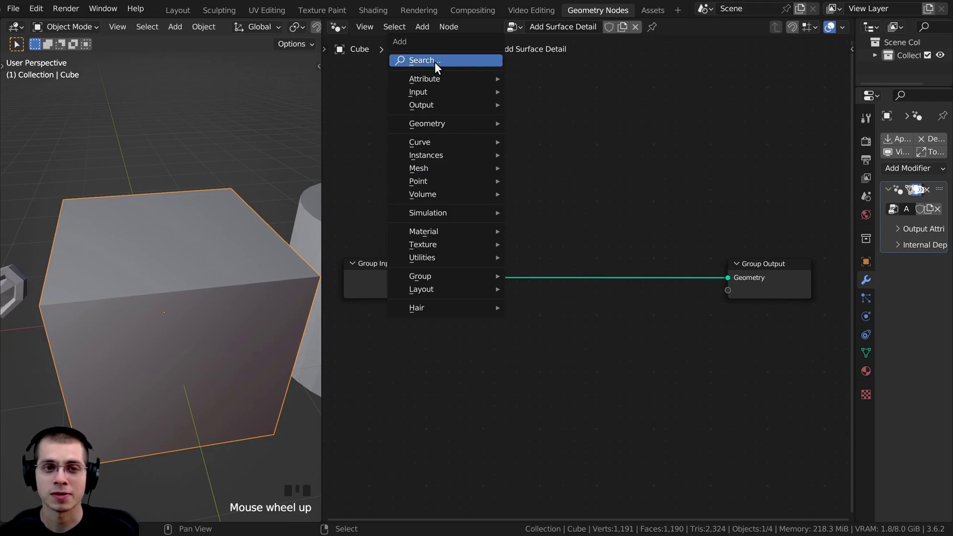
key(shift+a)
mouse_move(526, 190)
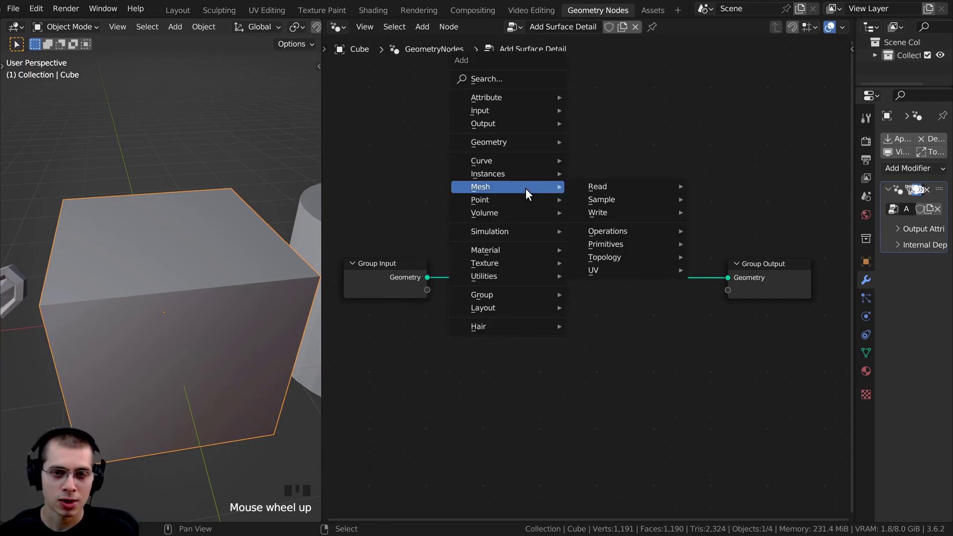
key(space)
key(Escape)
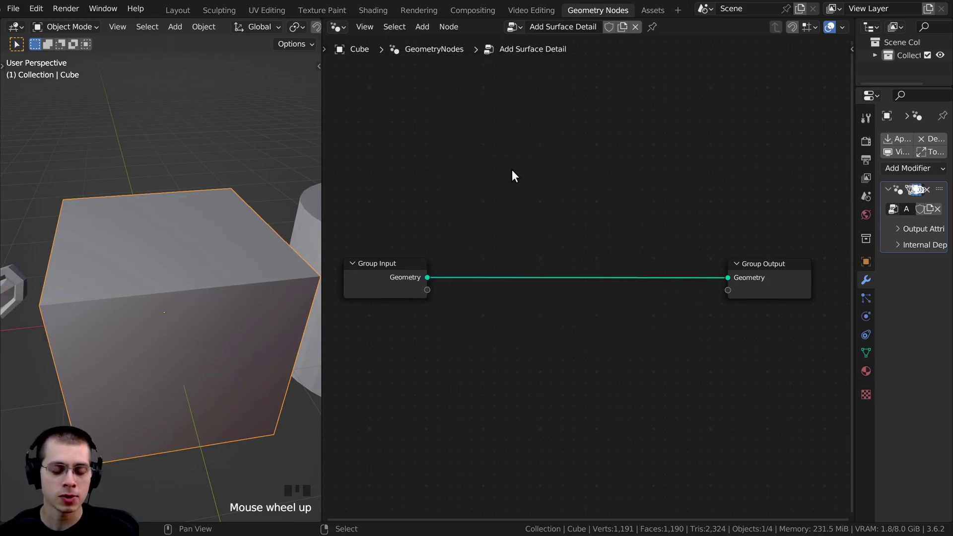
- Add a Subdivision Surface node and insert it on the link between Group Input and Group Output
key(shift+a)
text(subd)
key(Down)
key(Down)
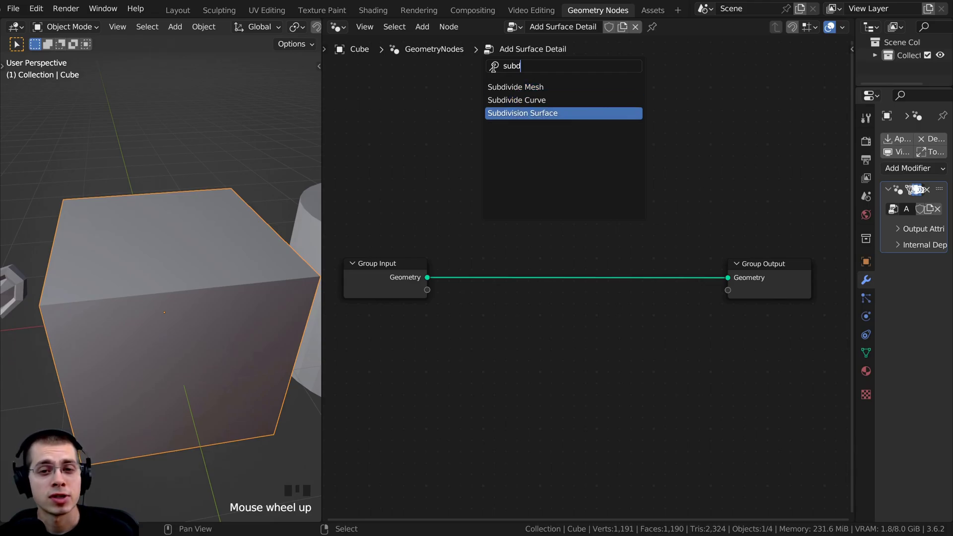
scroll(563, 100, up, 2)
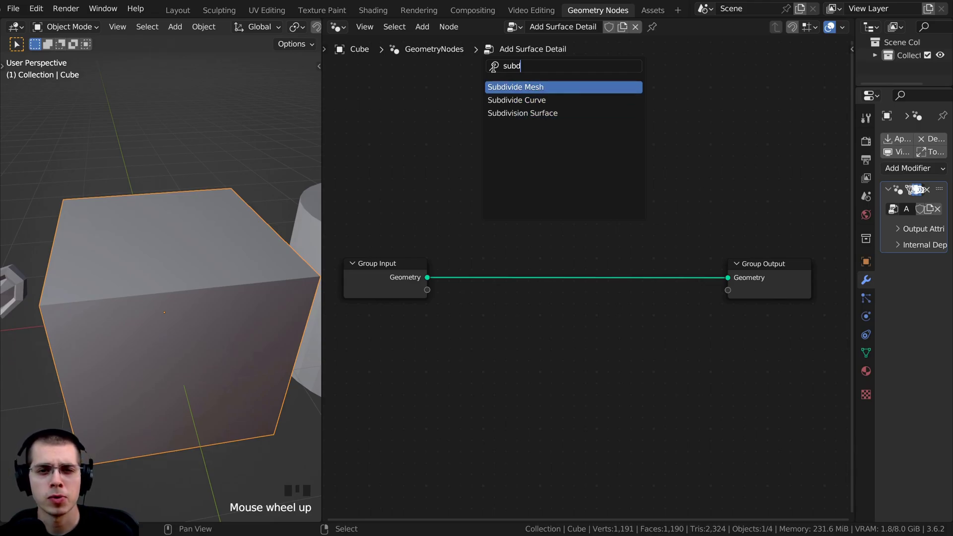
key(Down)
key(Down)
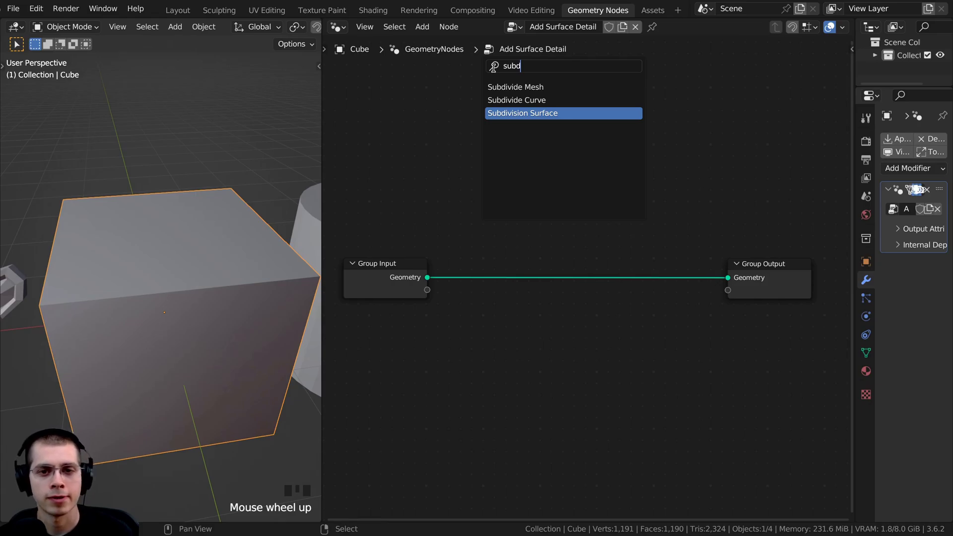
key(Return)
click(519, 148)
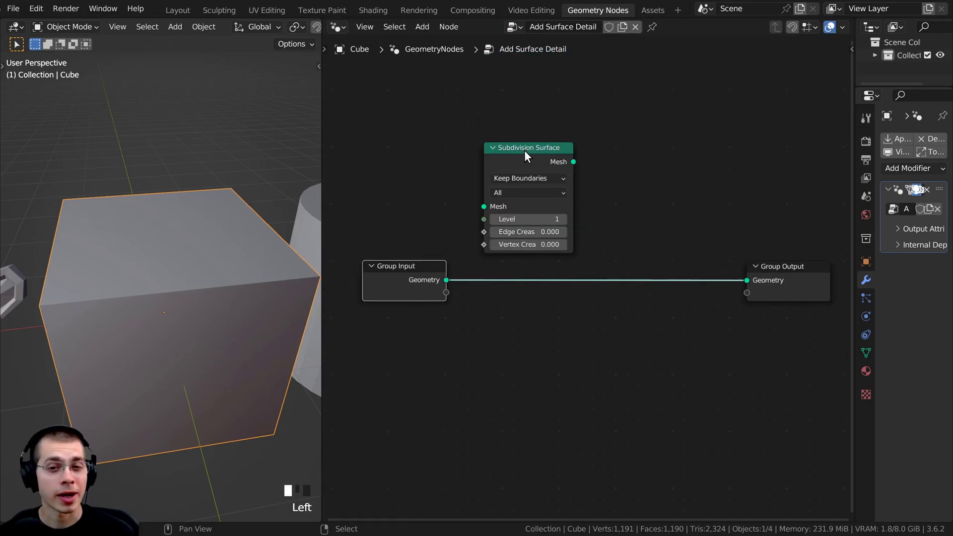
drag(524, 150, 527, 136)
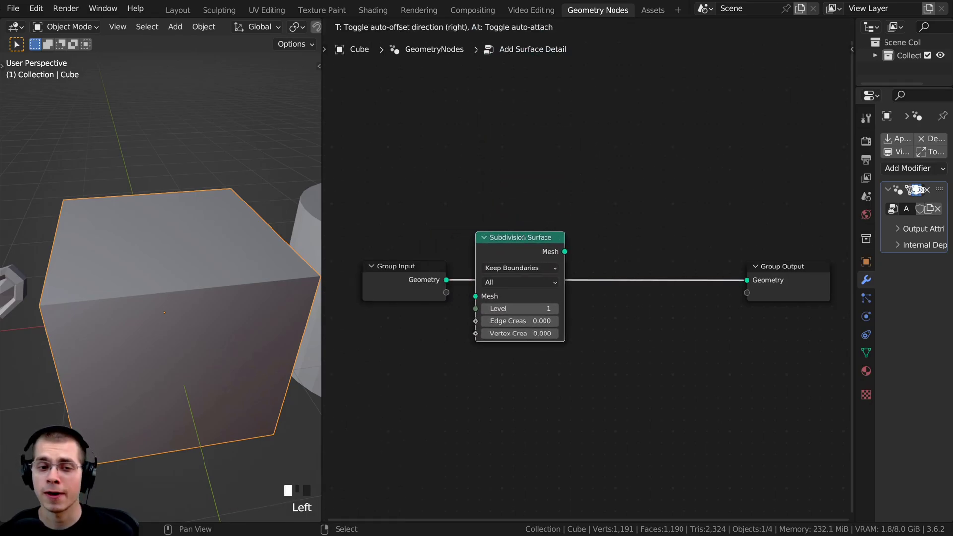
click(543, 236)
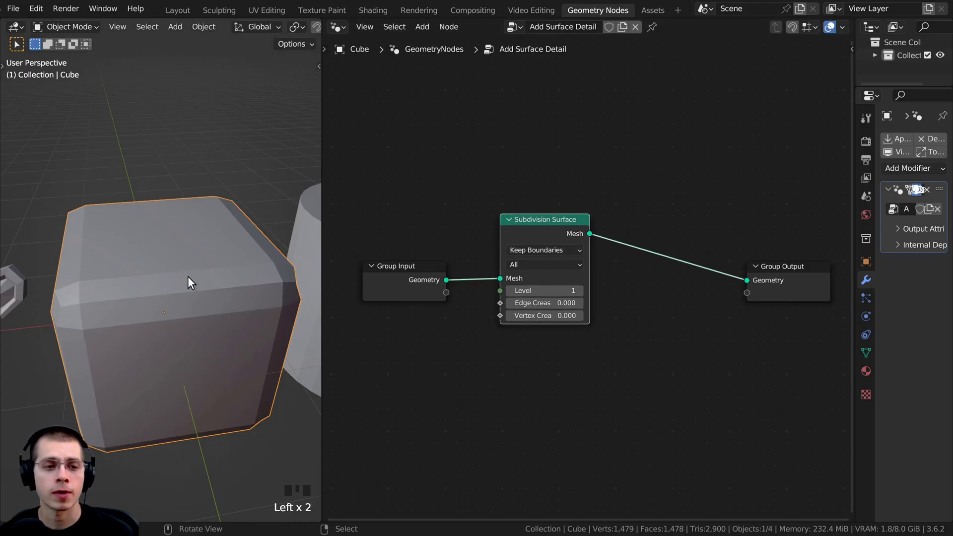
- Set the Subdivision Surface node's level to 3 and shift the node slightly towards Group Input
mouse_move(186, 278)
middle_down()
mouse_move(159, 278)
mouse_move(198, 283)
middle_up()
scroll(553, 287, up, 2)
click(594, 292)
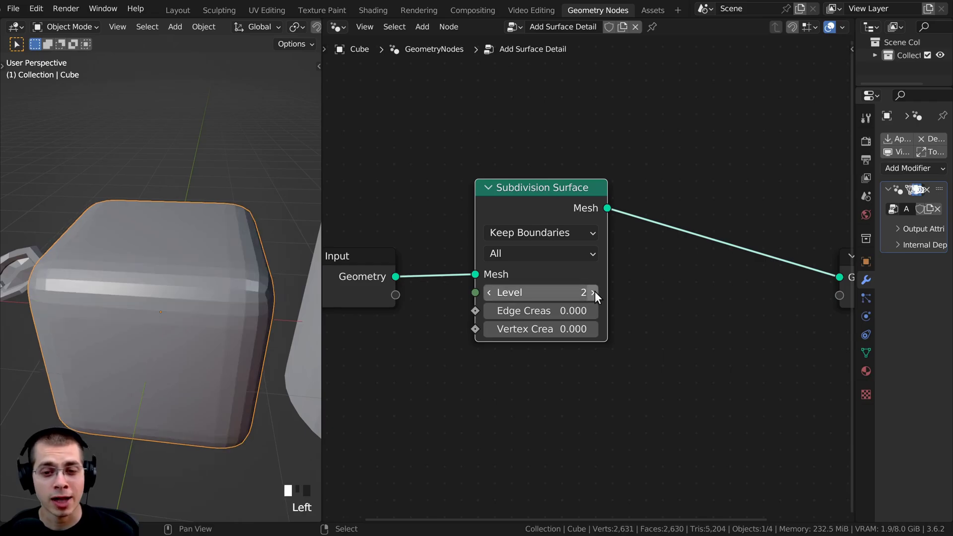
click(593, 291)
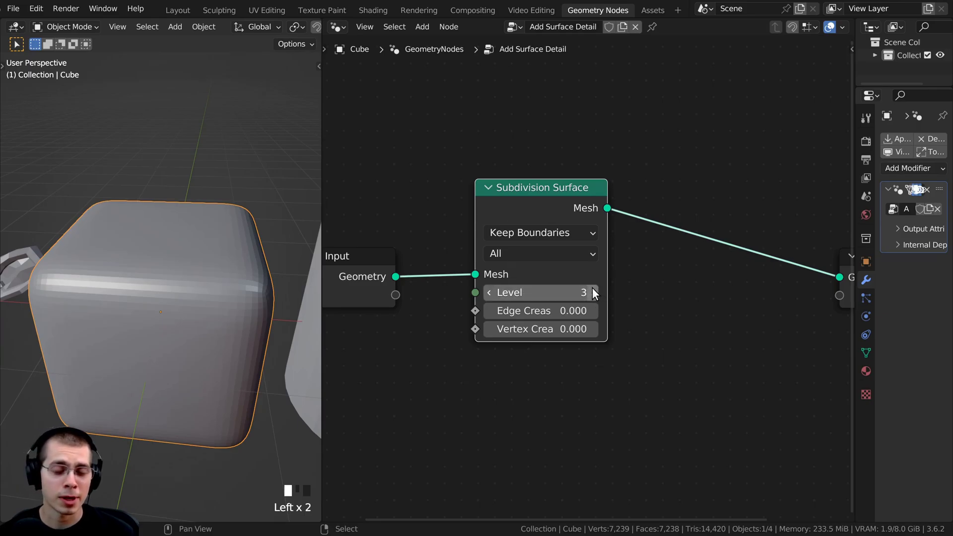
middle_drag(140, 293, 144, 270)
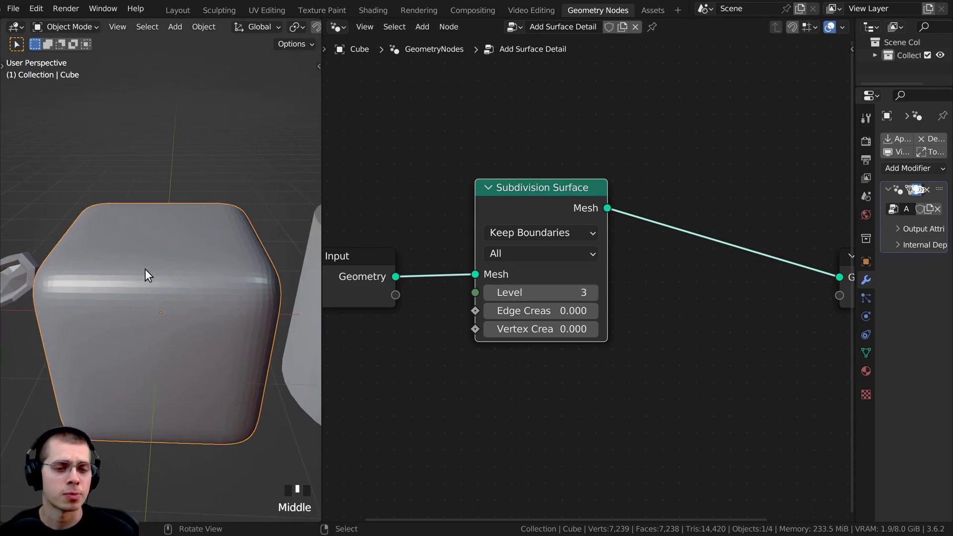
click(490, 294)
click(594, 296)
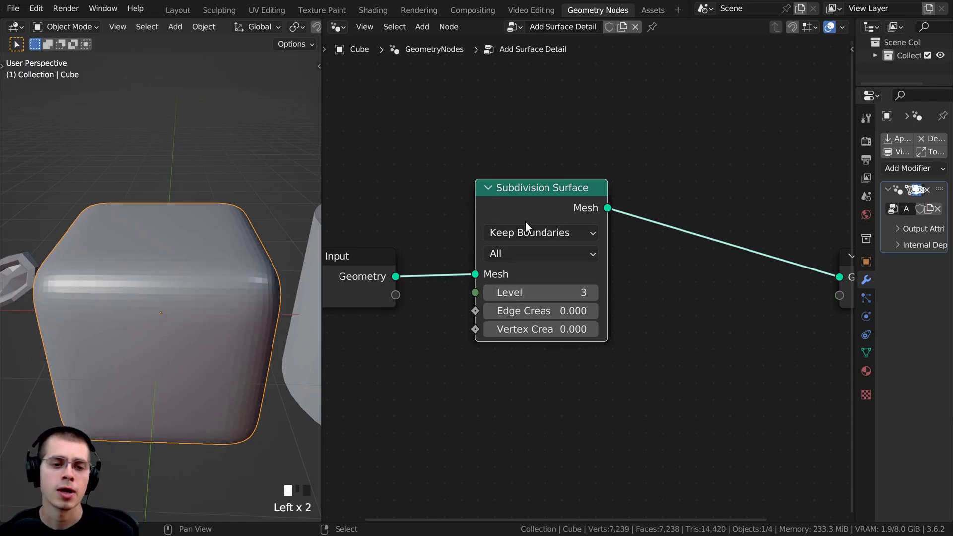
drag(520, 215, 510, 198)
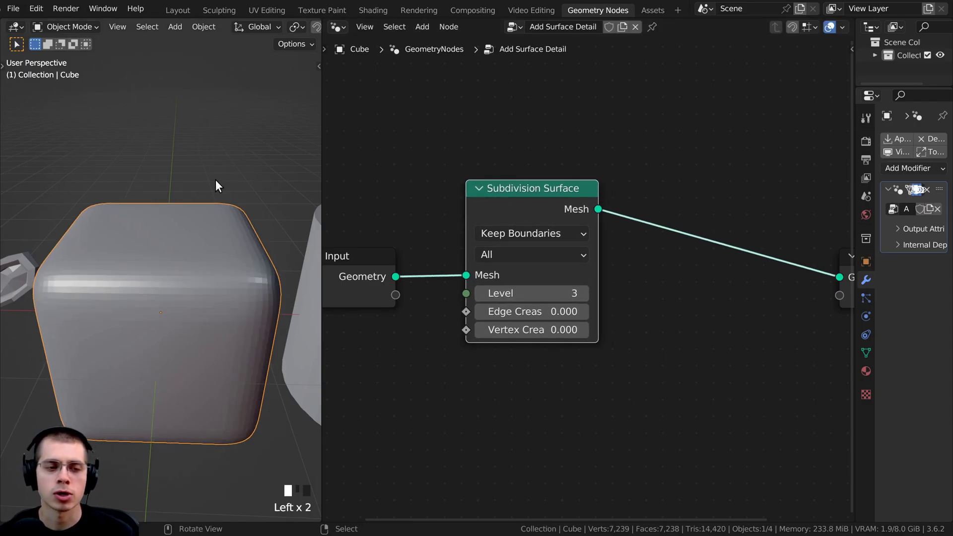
- Try an edge crease of 0.3 on the Subdivision Surface node, and set it to 0.4
middle_drag(298, 233, 212, 276)
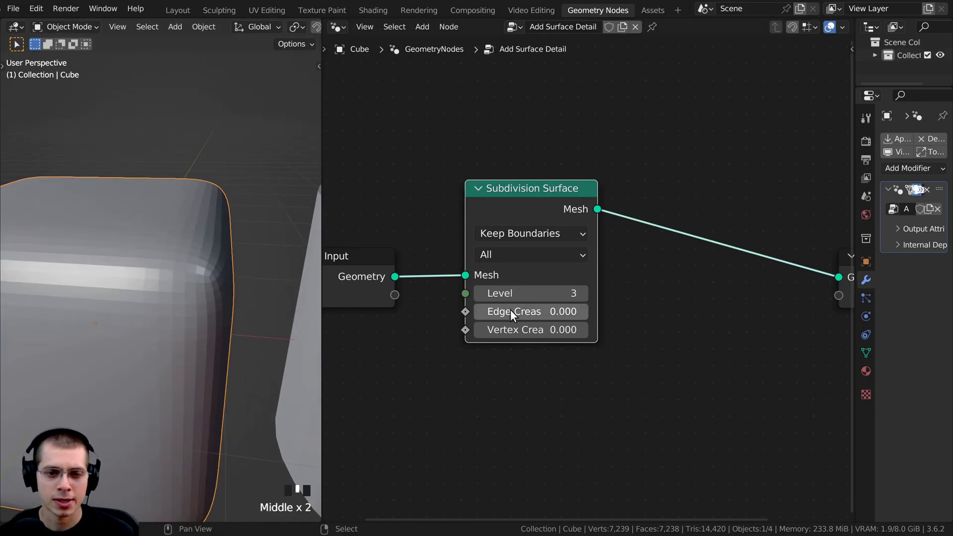
mouse_move(511, 309)
mouse_down()
mouse_move(551, 310)
mouse_move(525, 311)
mouse_up()
click(540, 311)
text(0.3)
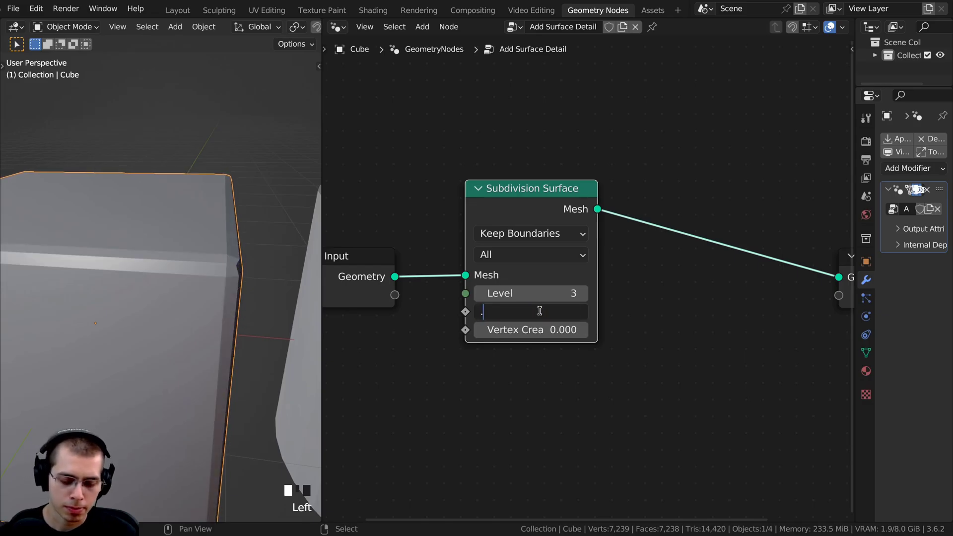
key(Return)
click(540, 311)
key(BackSpace)
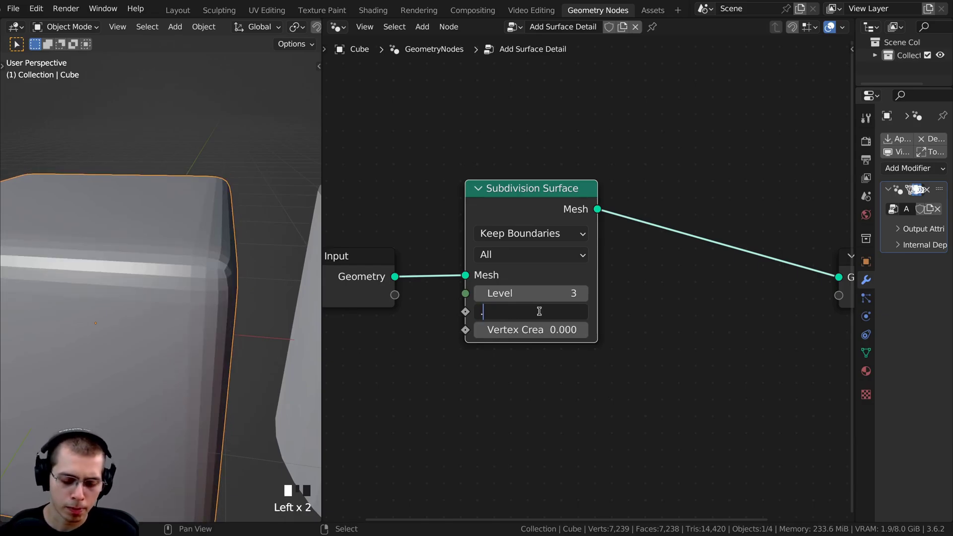
text(.4)
key(Return)
middle_drag(238, 258, 255, 244)
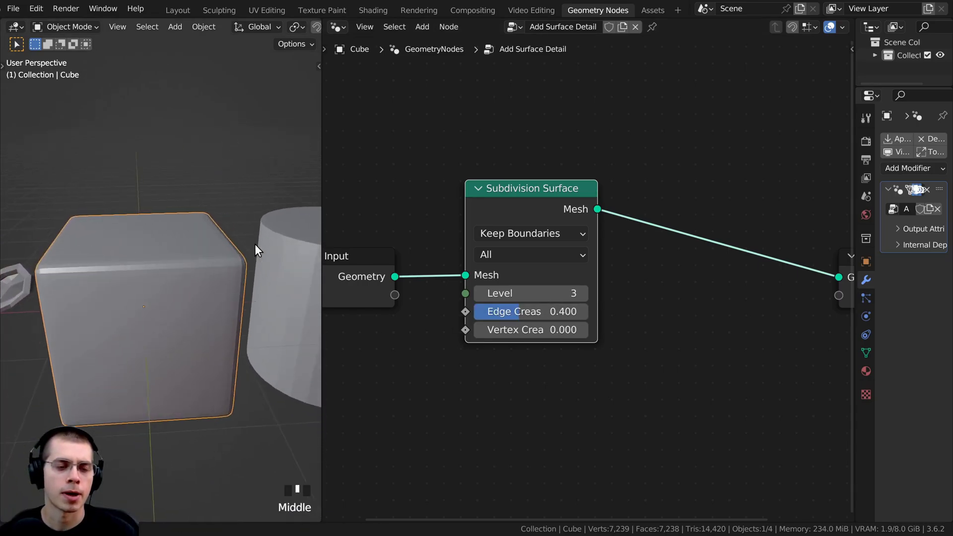
drag(531, 311, 494, 312)
- Add a Set Shade Smooth node on the link between Subdivision Surface and Group Output
mouse_move(164, 290)
middle_down()
mouse_move(152, 287)
mouse_move(207, 296)
mouse_move(154, 286)
middle_up()
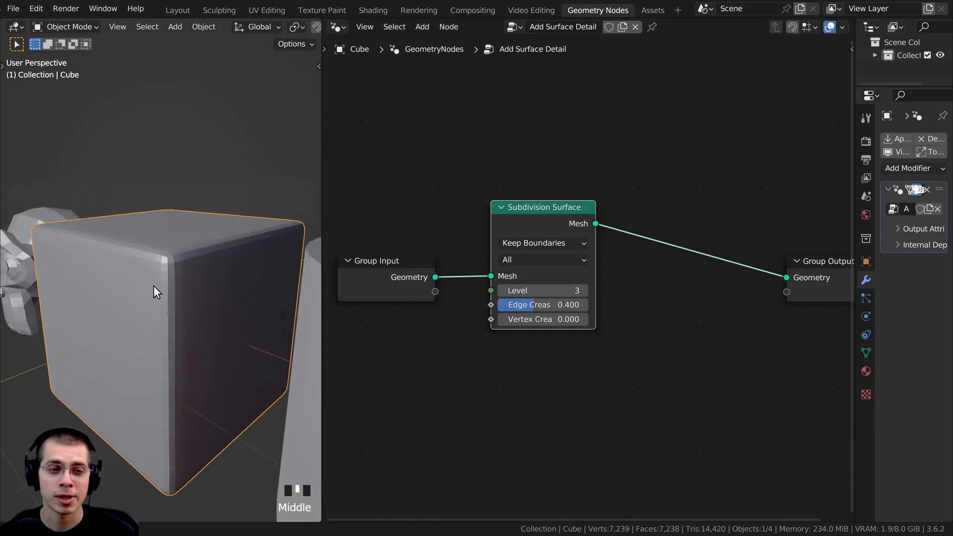
scroll(191, 338, up, 3)
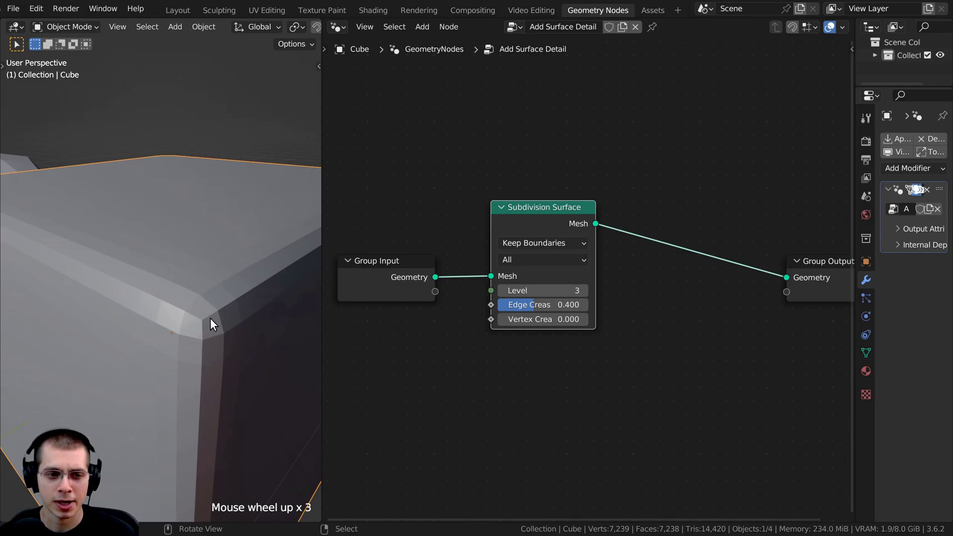
scroll(190, 315, down, 4)
middle_drag(193, 314, 232, 300)
key(shift+a)
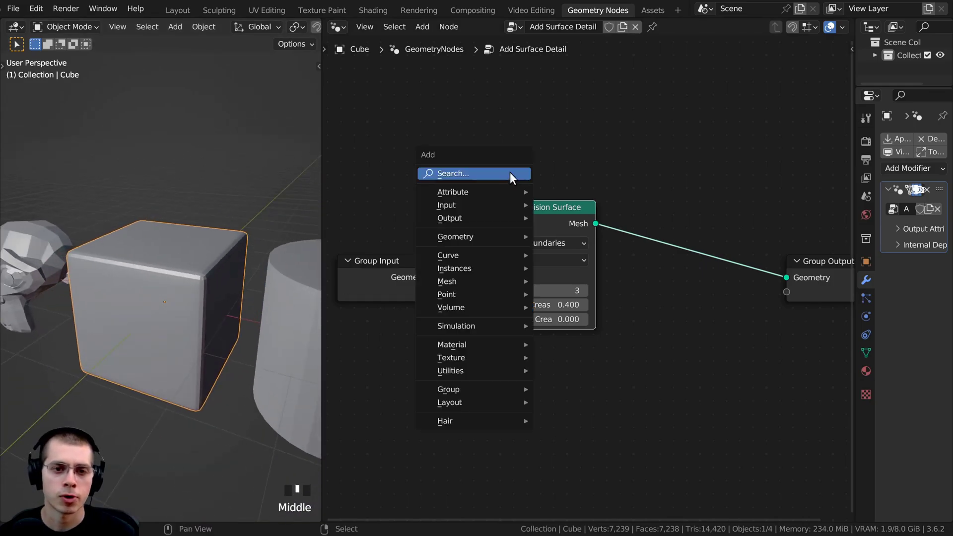
click(511, 172)
text(set sha)
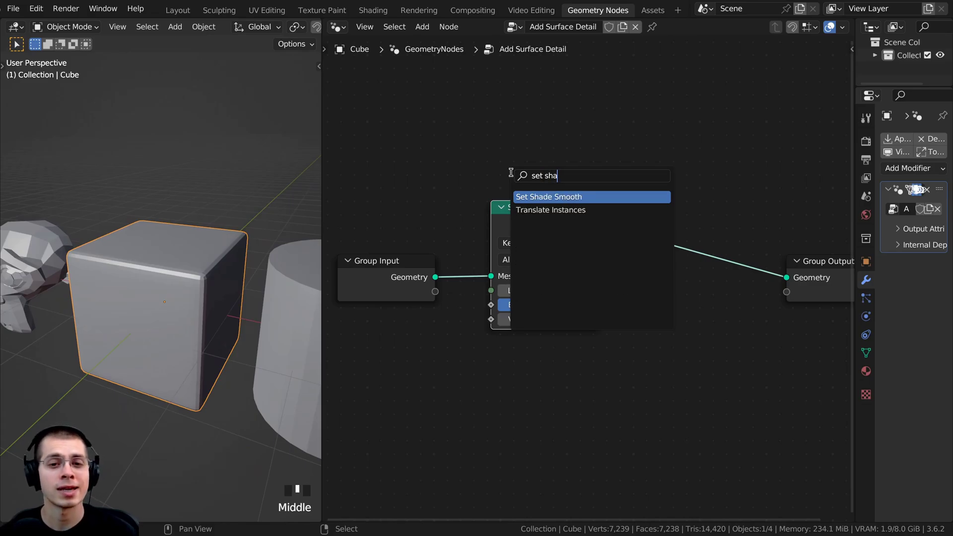
key(Return)
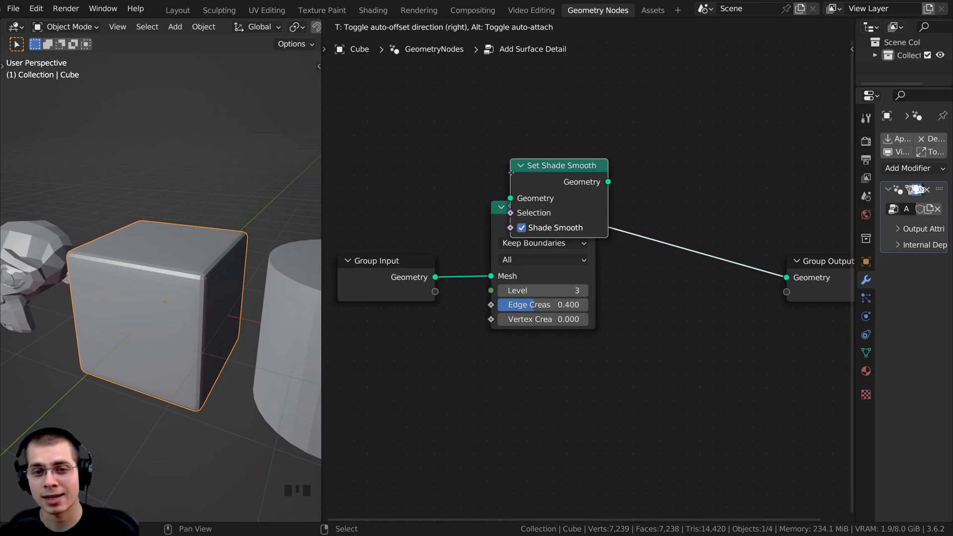
click(644, 221)
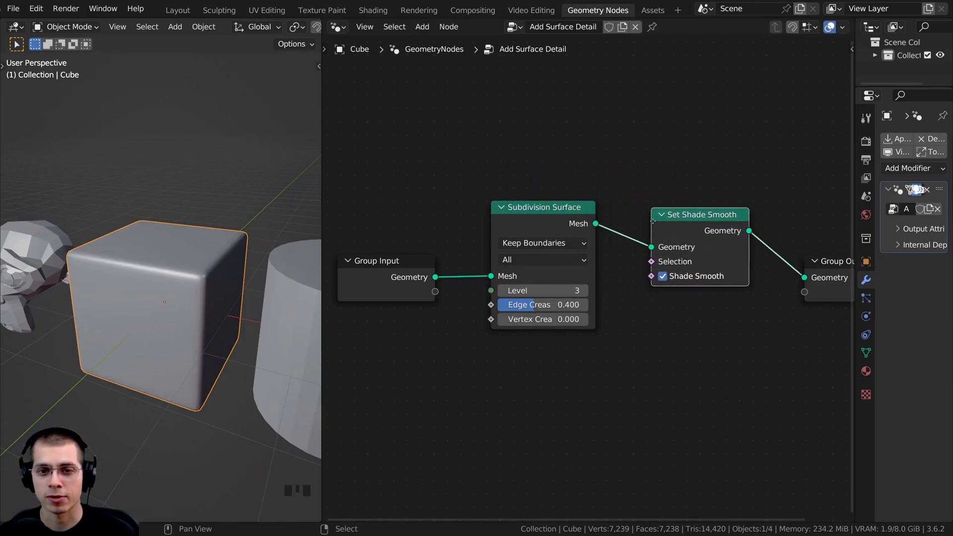
- Switch Shade Smooth off and back on to compare the shading of the cube's faces and edges
click(652, 273)
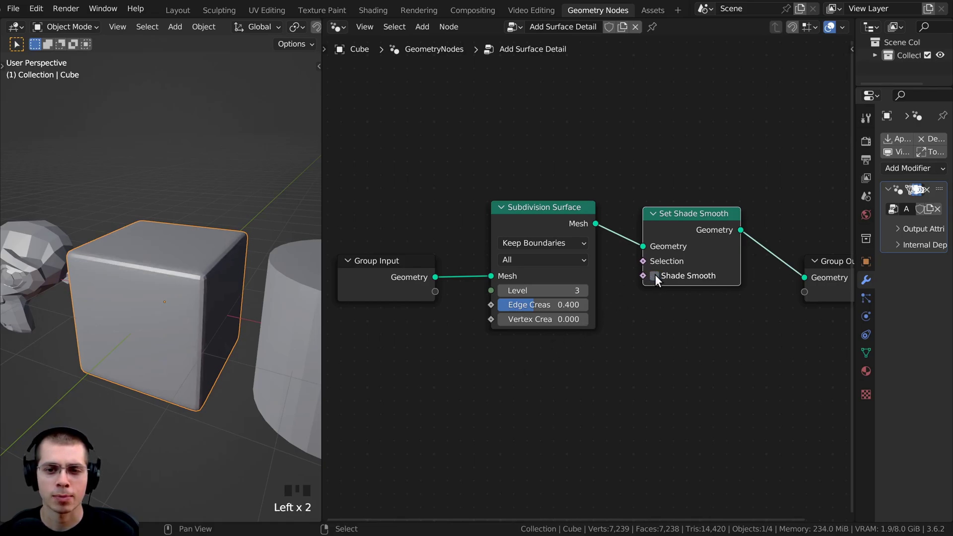
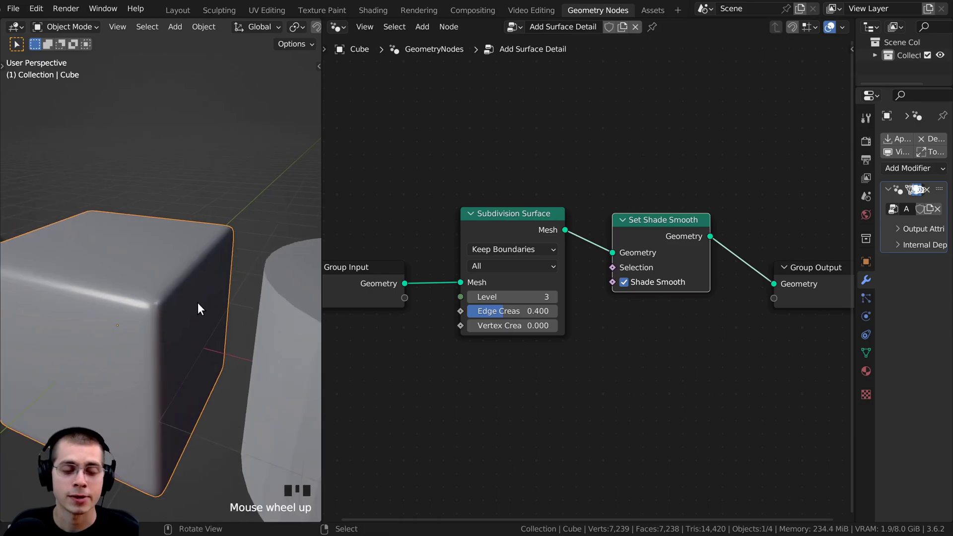
middle_drag(198, 303, 205, 241)
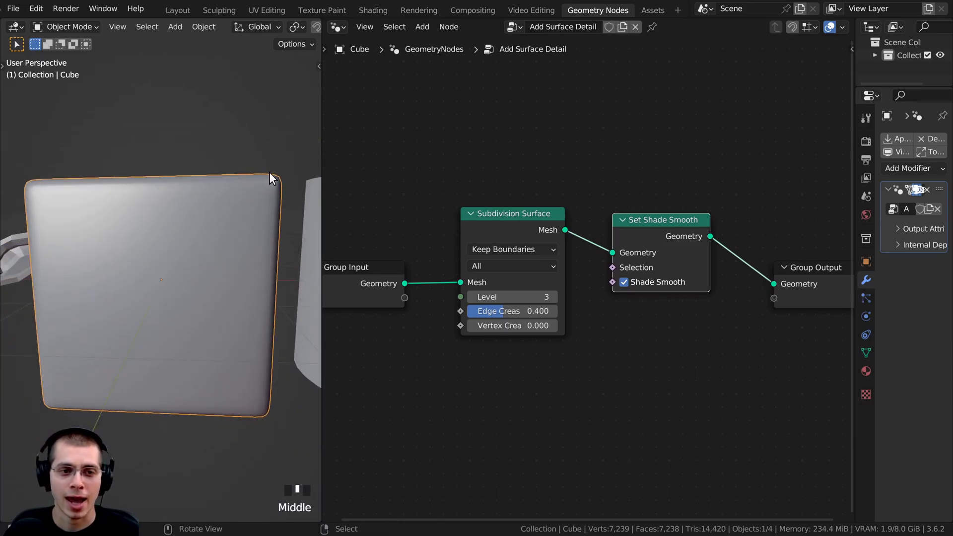
scroll(526, 234, down, 2)
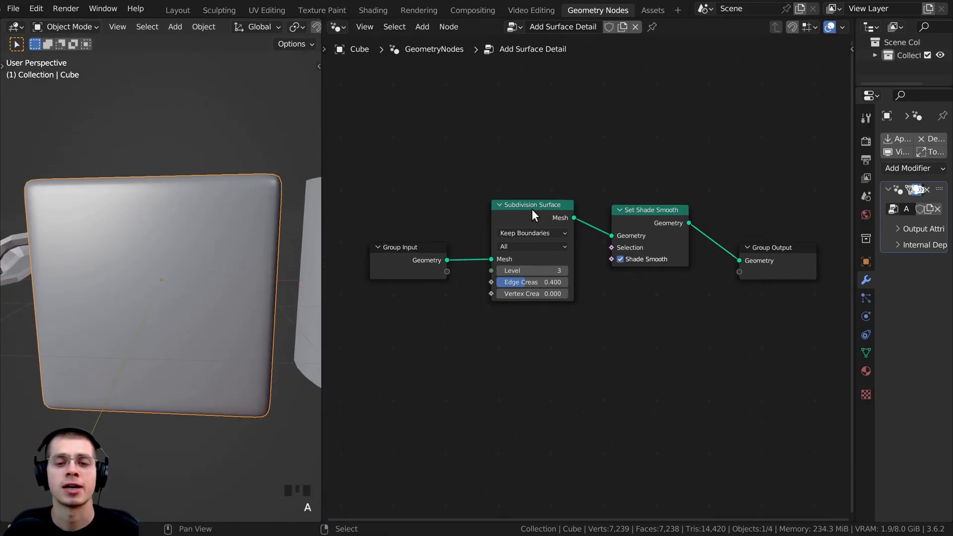
- Add a Set Position node and insert it on the link between Set Shade Smooth and Group Output
click(606, 205)
key(shift+a)
click(603, 167)
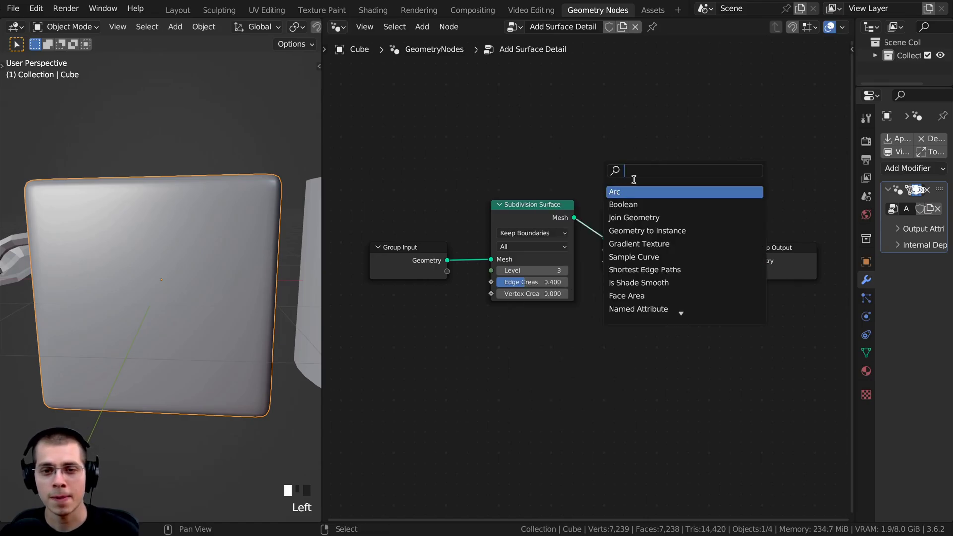
key(shift+a)
text(set po)
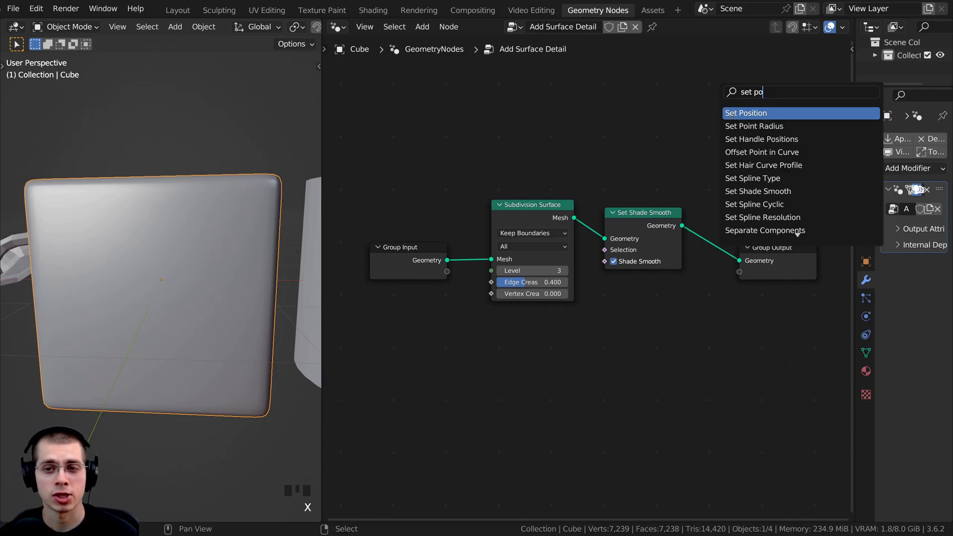
key(Return)
click(740, 236)
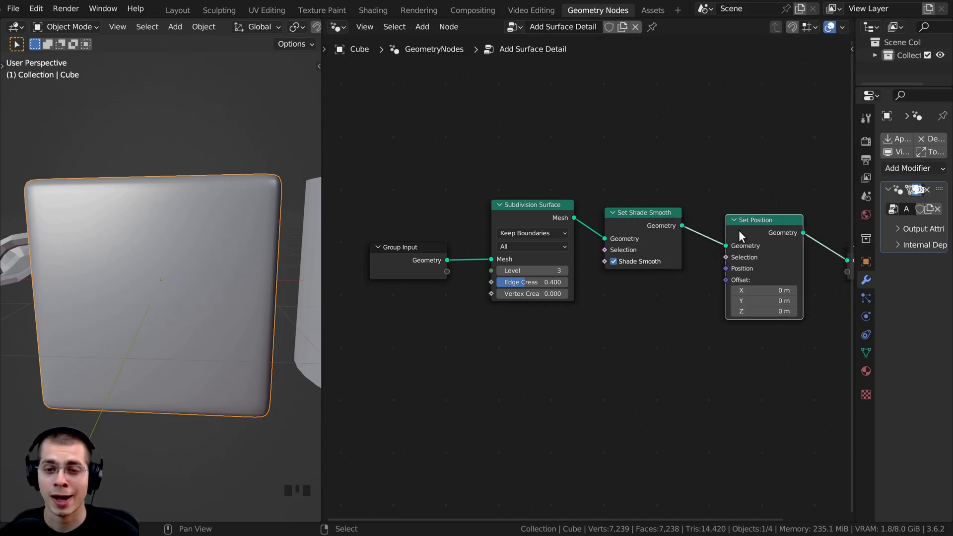
drag(739, 230, 735, 233)
middle_drag(740, 234, 620, 244)
scroll(620, 243, up, 4)
drag(623, 228, 627, 231)
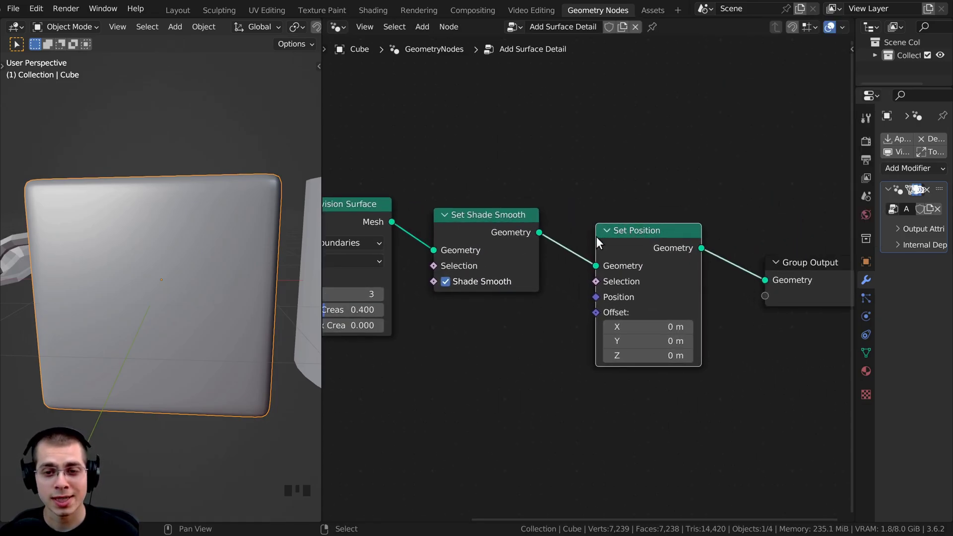
- Move the Set Position node closer to Set Shade Smooth and clear the node selection
middle_drag(144, 253, 166, 257)
scroll(166, 257, up, 2)
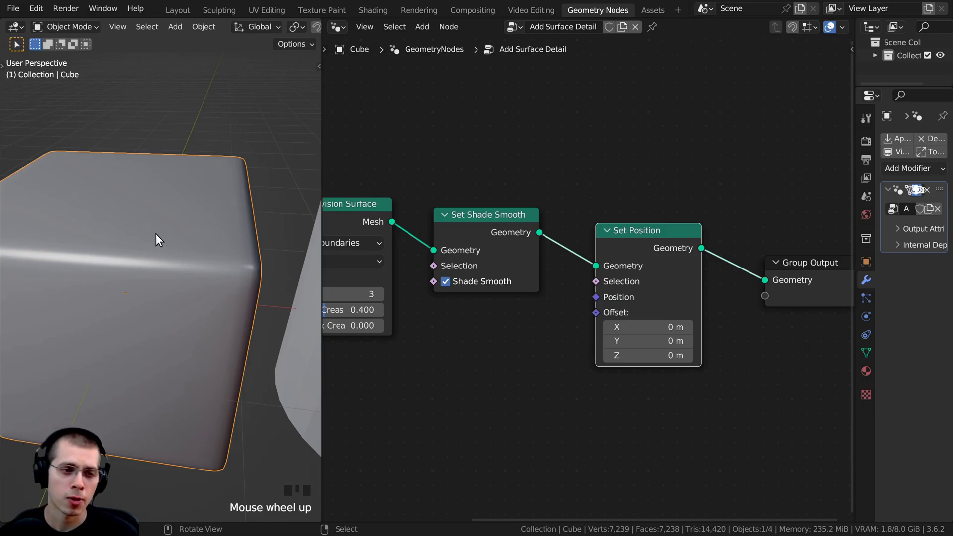
drag(639, 237, 616, 225)
drag(643, 234, 635, 231)
scroll(553, 304, down, 3)
middle_drag(553, 304, 610, 259)
key(a)
- Try changing the X and Y offset values of the Set Position node
drag(666, 277, 666, 258)
scroll(665, 276, up, 2)
mouse_move(666, 275)
mouse_down()
mouse_move(688, 291)
mouse_move(669, 291)
mouse_move(668, 277)
mouse_up()
mouse_move(667, 261)
mouse_down()
mouse_move(678, 262)
mouse_move(665, 277)
mouse_up()
scroll(298, 235, down, 2)
drag(666, 276, 672, 277)
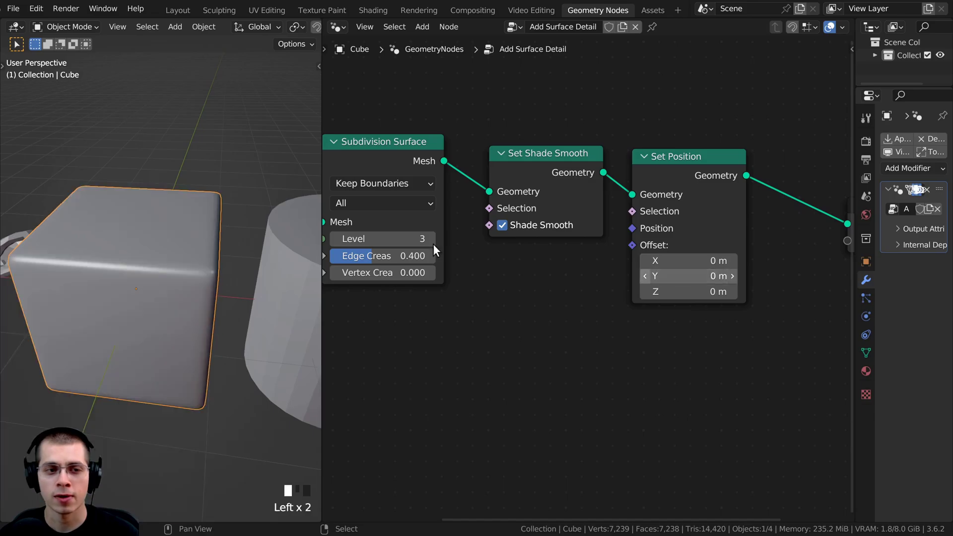
- Add a Noise Texture node and place it below the Subdivision Surface node
scroll(497, 249, down, 2)
middle_drag(505, 244, 542, 206)
middle_drag(609, 189, 615, 188)
key(shift+a)
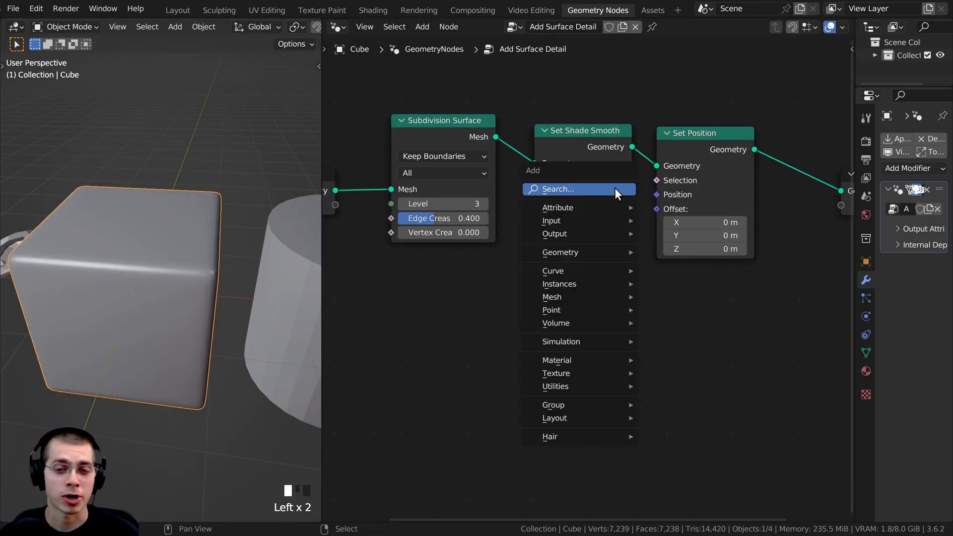
text(noise)
key(Return)
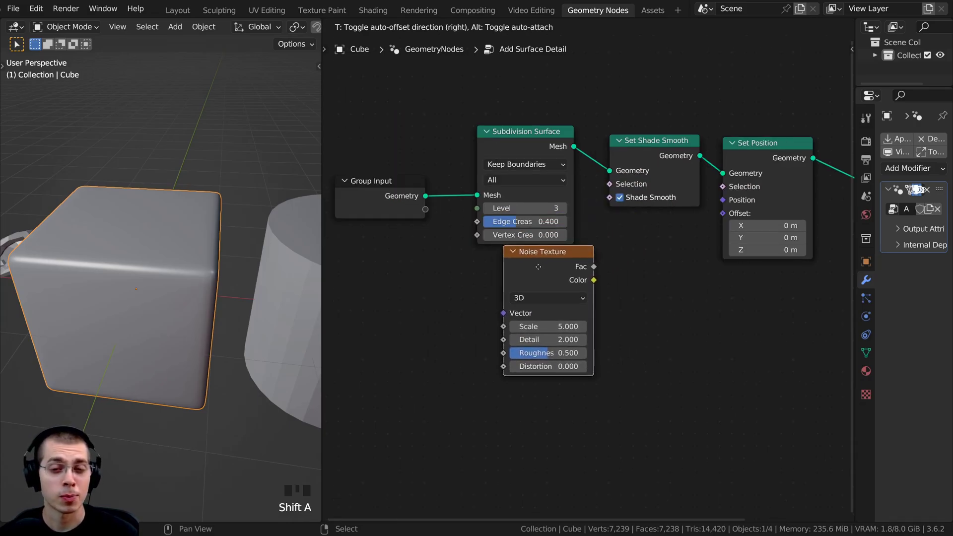
click(522, 268)
- Change the Noise Texture's dimensions to 4D and nudge the node slightly sideways
scroll(499, 314, up, 1)
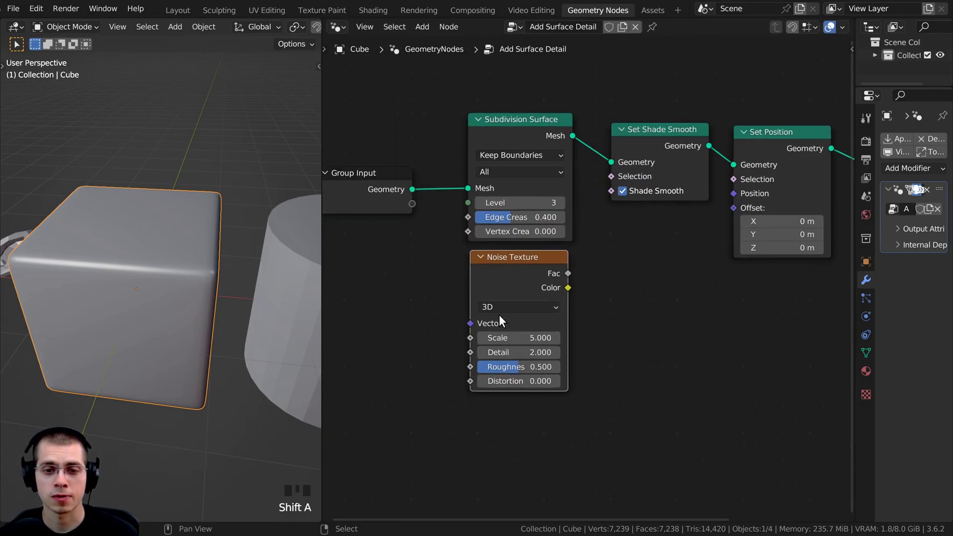
scroll(488, 248, up, 1)
click(488, 251)
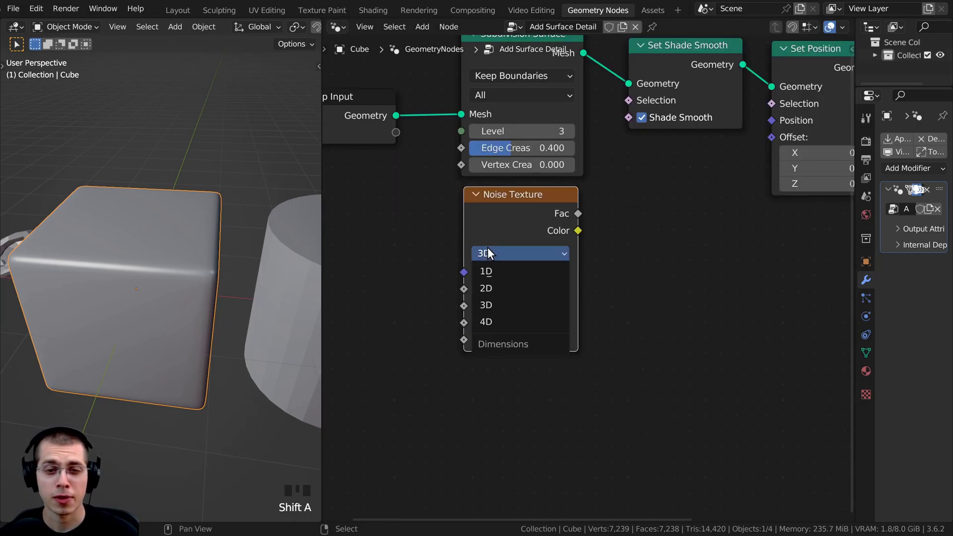
click(503, 322)
drag(522, 225, 526, 225)
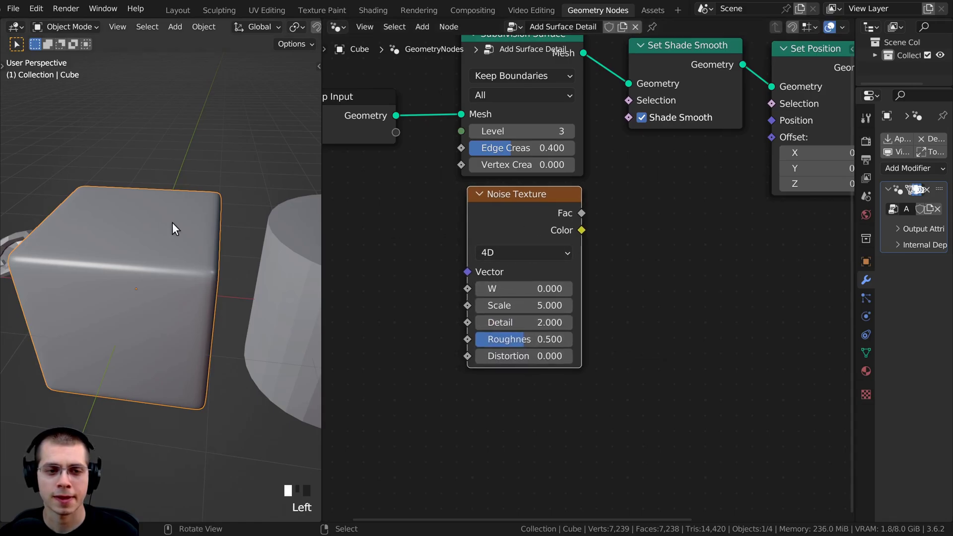
- Set the Noise Texture's scale to 2 and its detail to 15
middle_drag(184, 230, 205, 157)
middle_drag(178, 332, 185, 325)
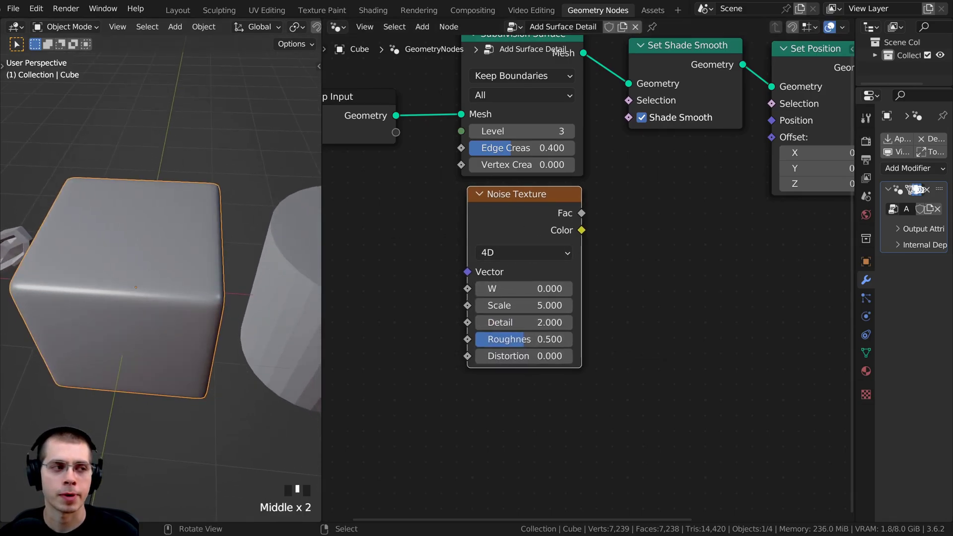
middle_drag(530, 291, 526, 265)
scroll(526, 265, up, 1)
double_click(530, 281)
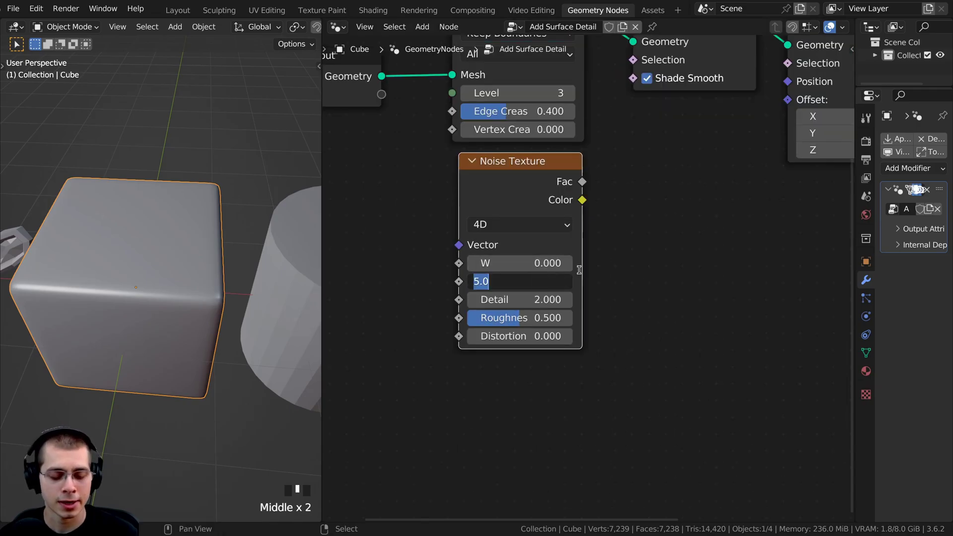
text(2)
click(521, 299)
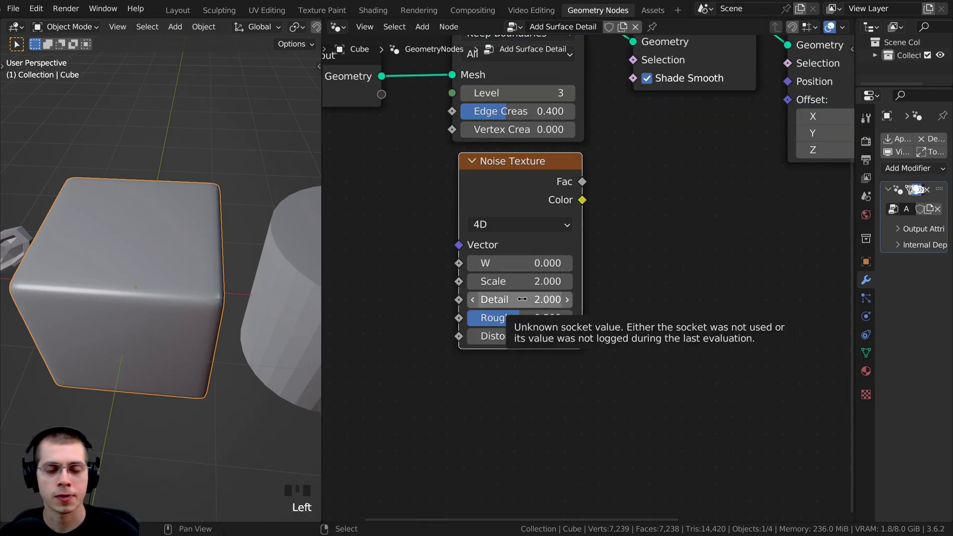
double_click(523, 300)
text(15)
key(Return)
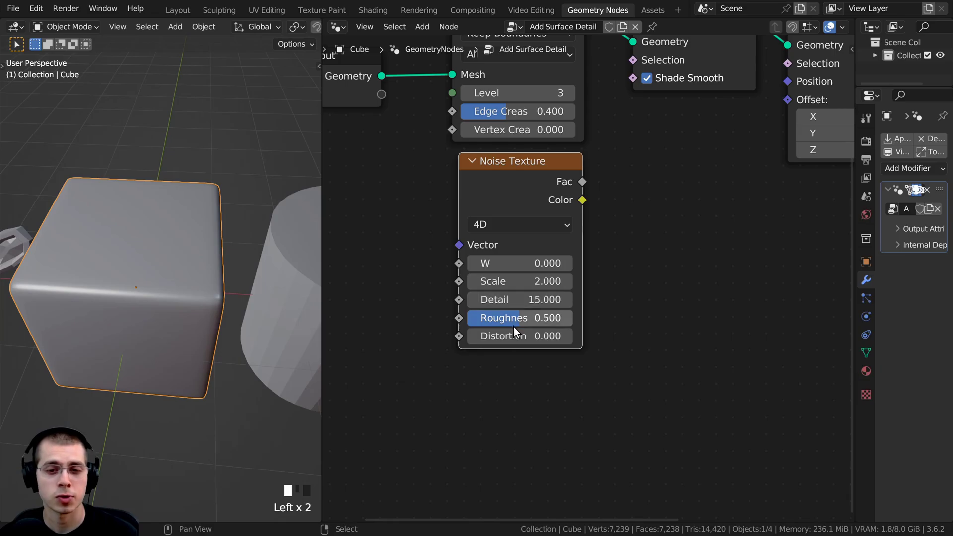
- Set the Noise Texture's roughness to 0.55 and its distortion to 0.1
double_click(514, 320)
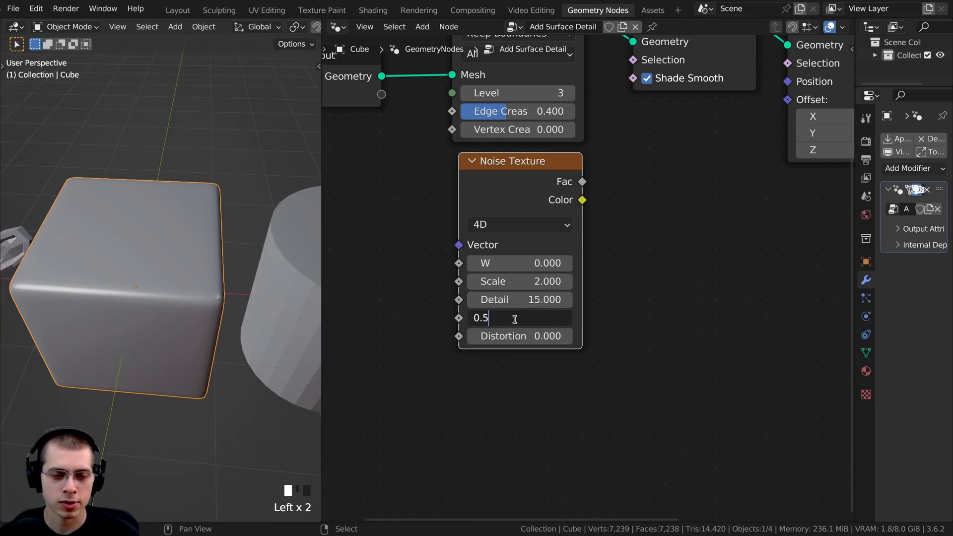
text(5)
key(Return)
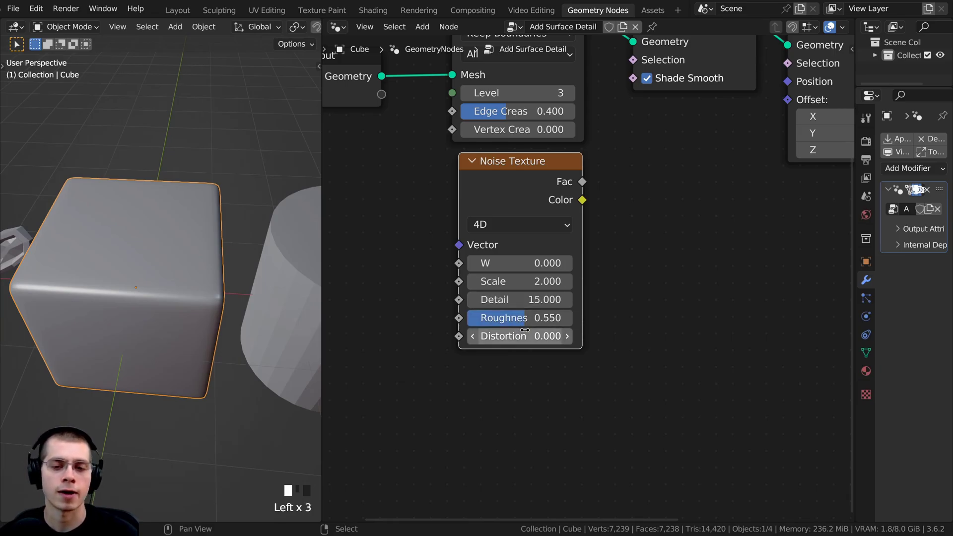
double_click(525, 331)
text(1)
click(525, 330)
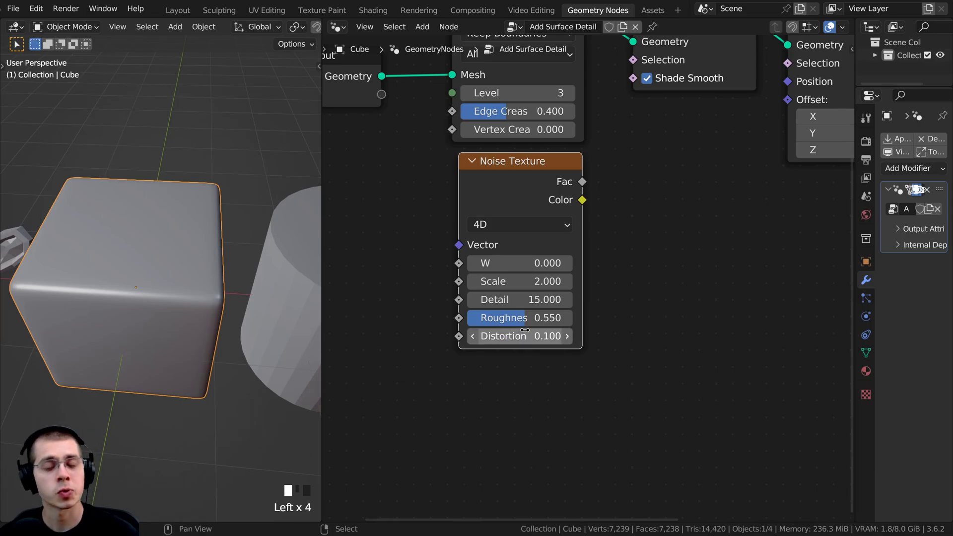
- Shift the Noise Texture node slightly away from the Set Position node, keeping it below Subdivision Surface
scroll(568, 277, down, 1)
middle_drag(568, 278, 535, 291)
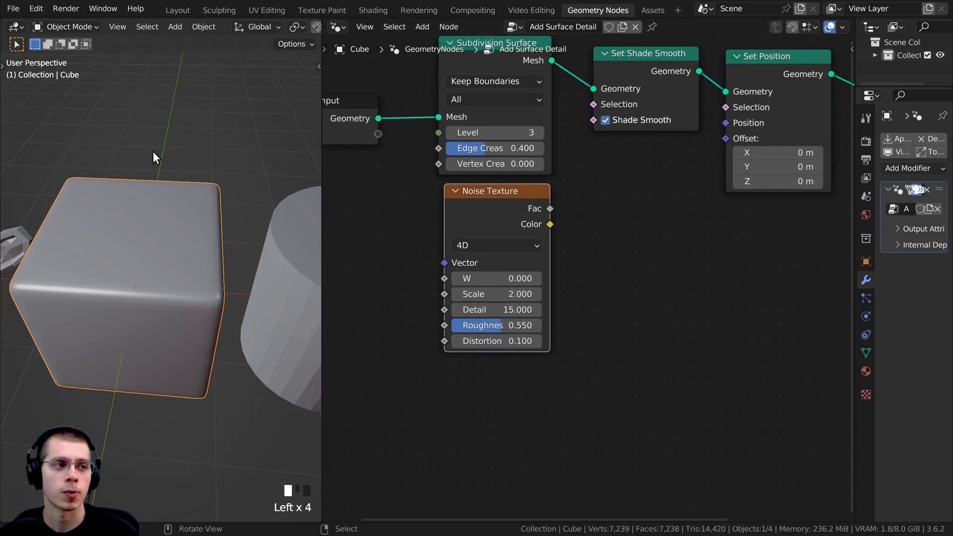
middle_drag(476, 210, 472, 209)
click(482, 200)
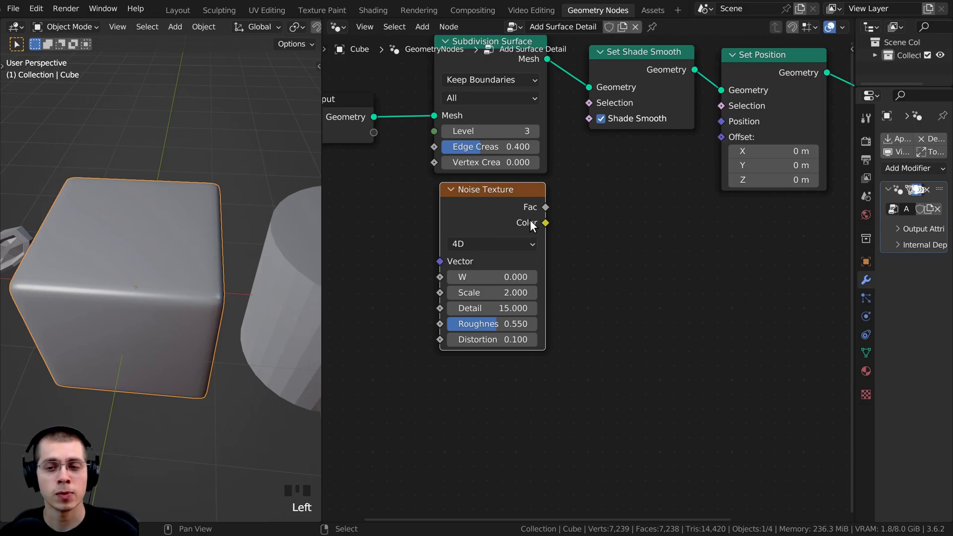
scroll(238, 248, up, 2)
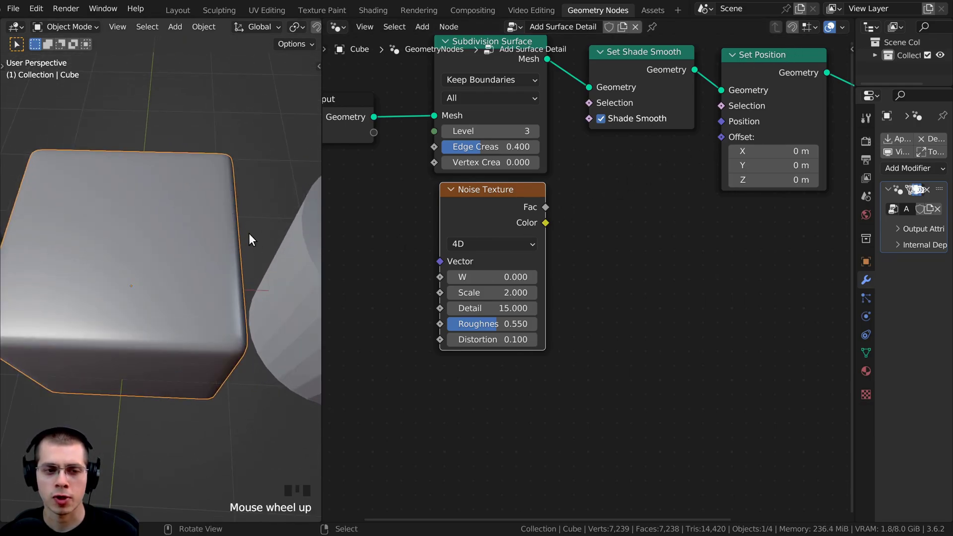
click(477, 197)
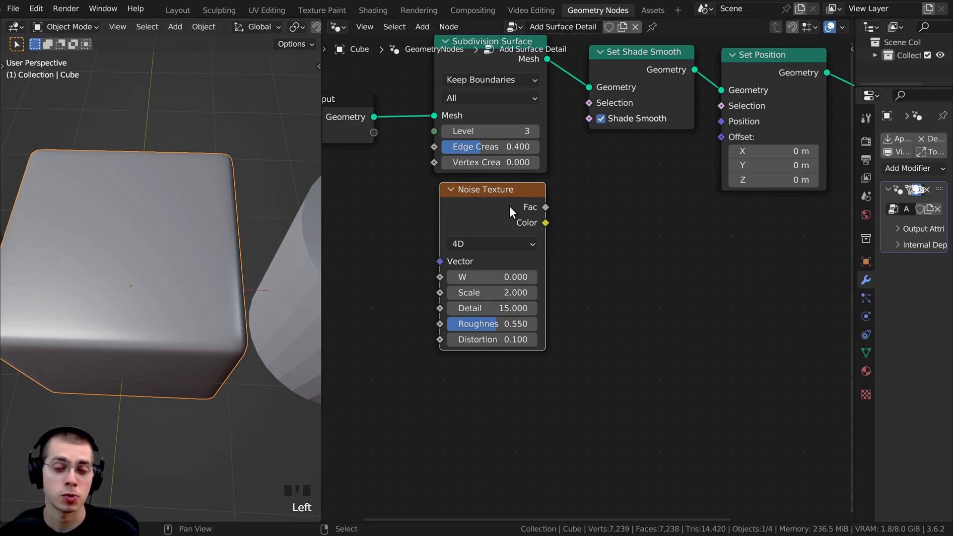
middle_drag(516, 202, 506, 199)
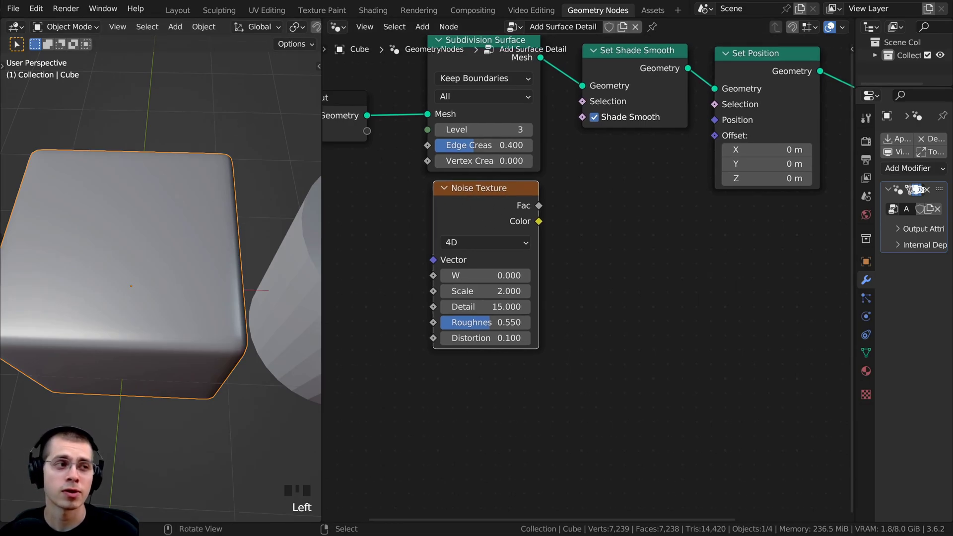
drag(471, 221, 466, 223)
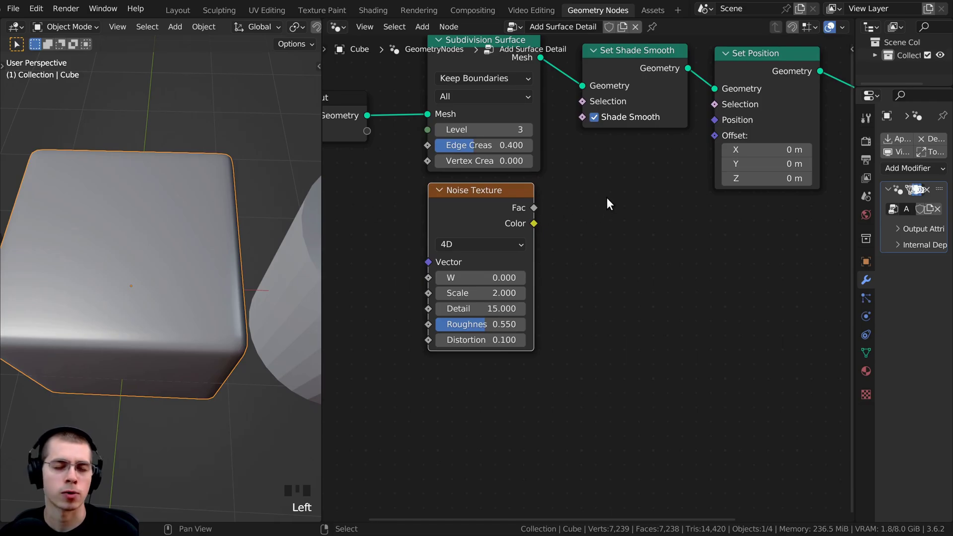
- Add a Mix Color node below the Set Shade Smooth node, next to the Noise Texture
key(shift+a)
click(612, 171)
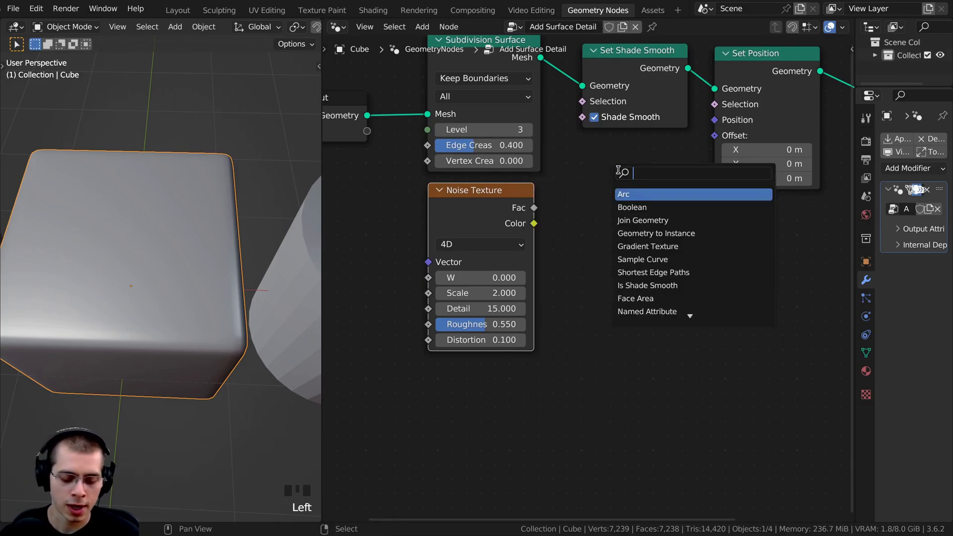
text(mix)
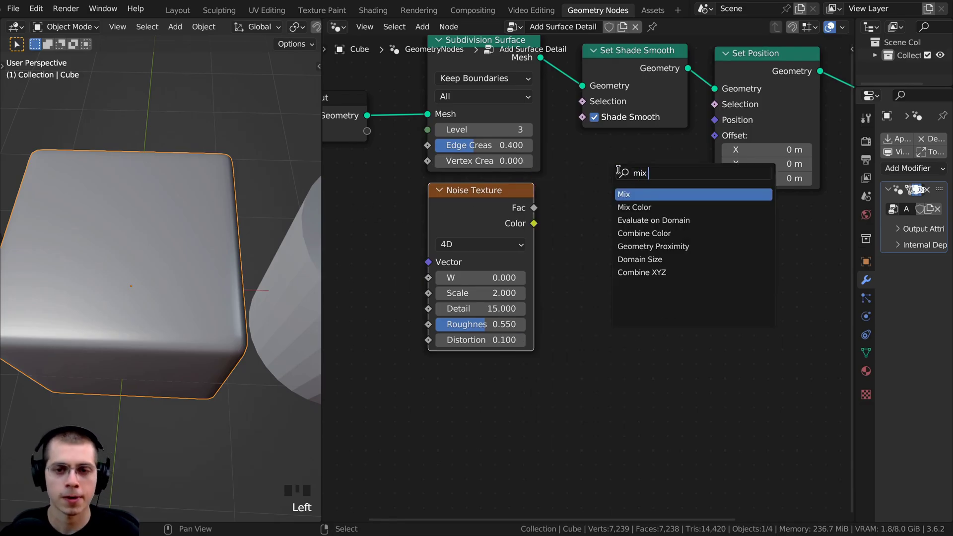
click(636, 206)
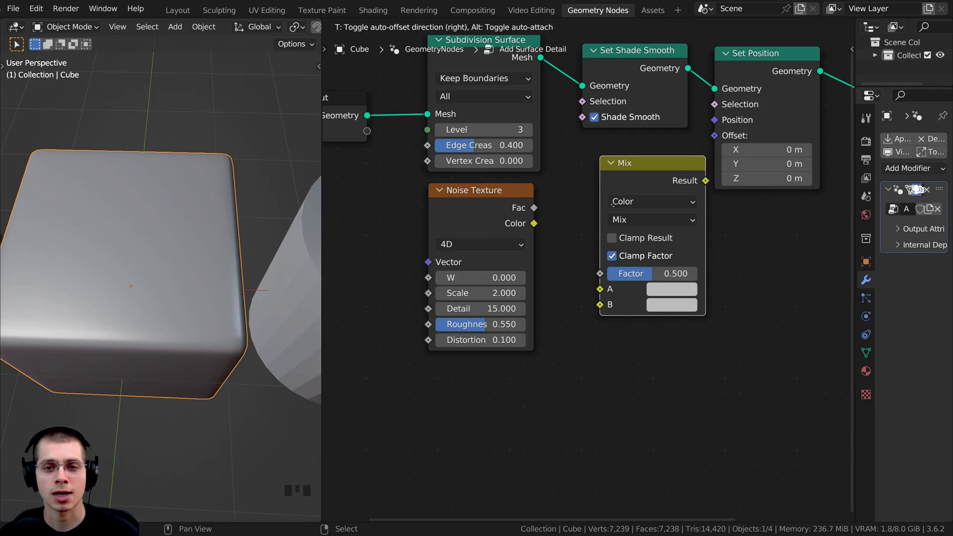
click(629, 131)
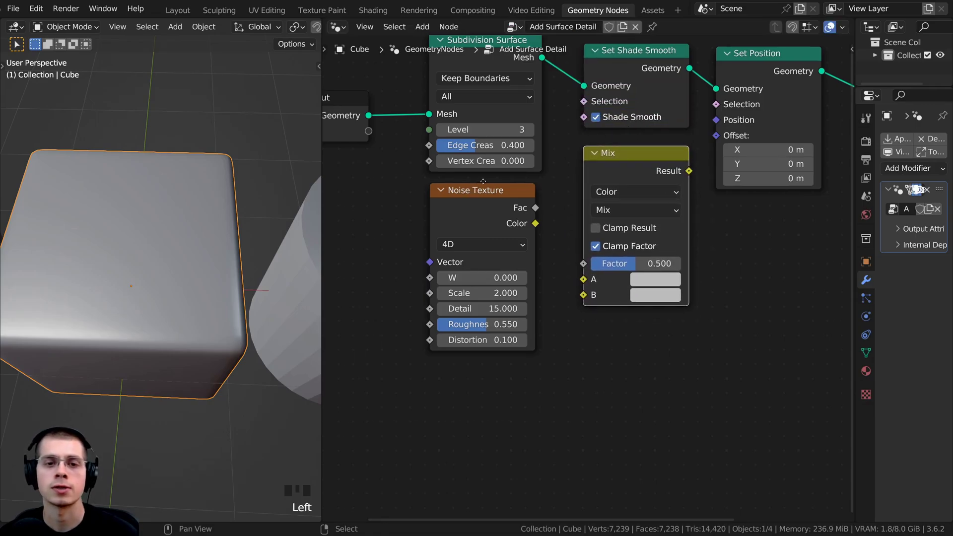
- Connect the Noise Texture's Color output to the Mix node's B input and set its A color to black
middle_drag(483, 181, 502, 179)
click(489, 206)
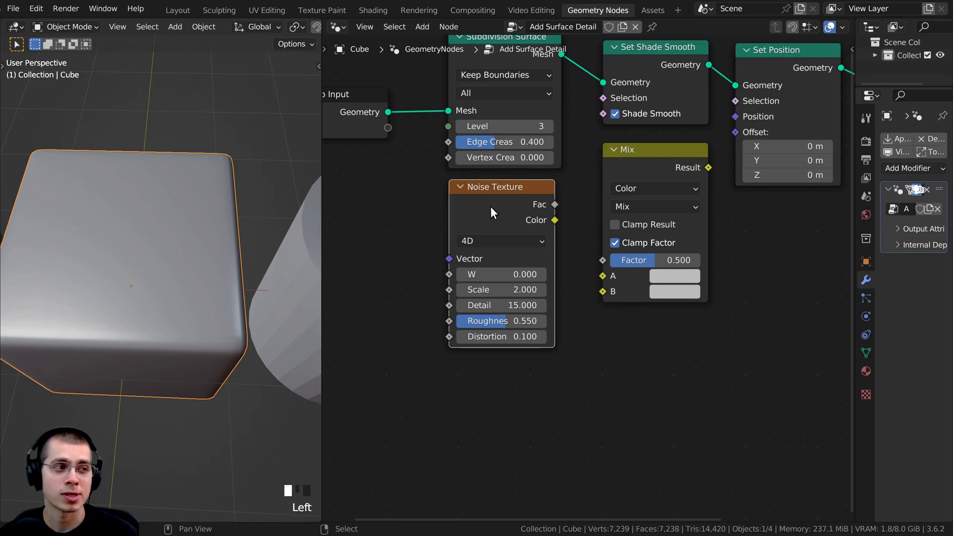
drag(554, 220, 603, 292)
click(676, 276)
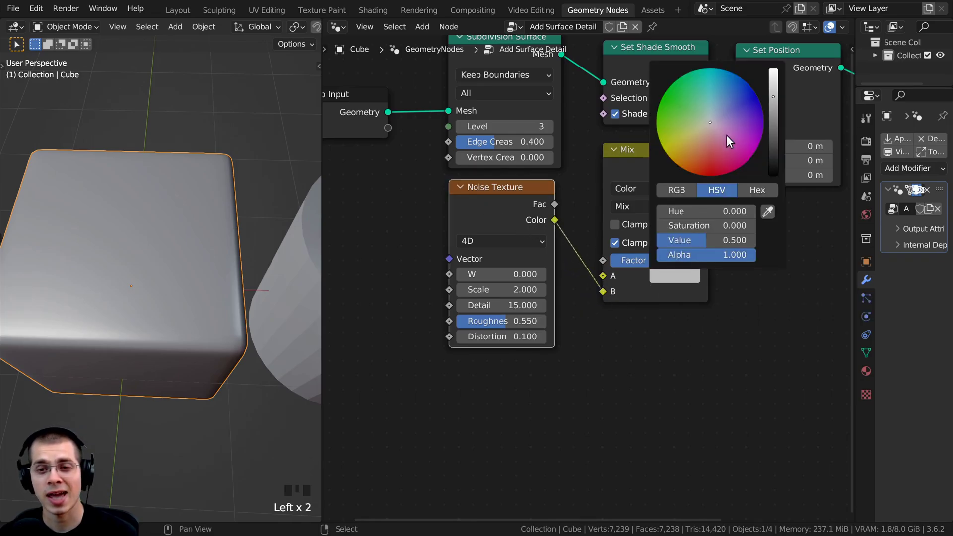
drag(773, 99, 773, 176)
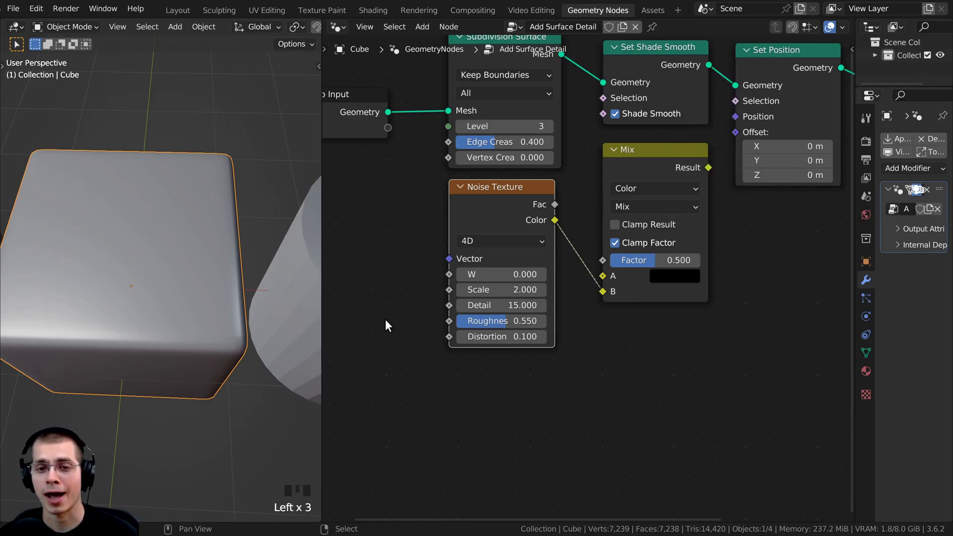
- Switch the Mix node's blend mode to Linear Light and connect its Result to Set Position's Offset, spacing the node between its neighbours
click(615, 201)
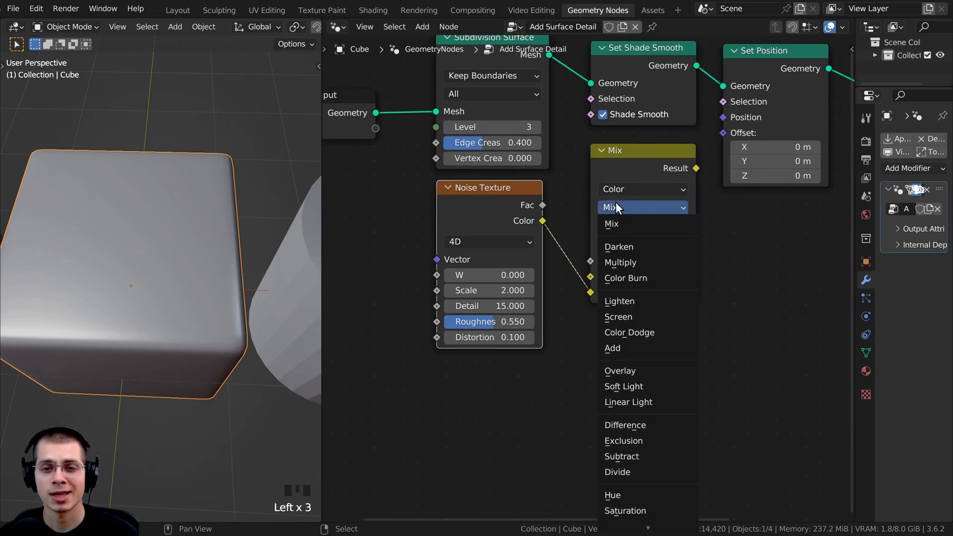
click(631, 402)
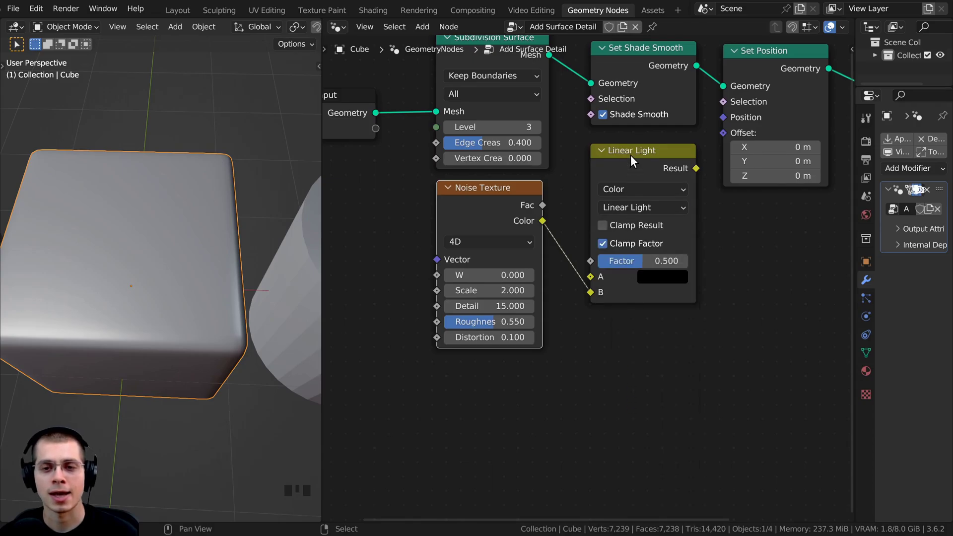
drag(631, 155, 681, 193)
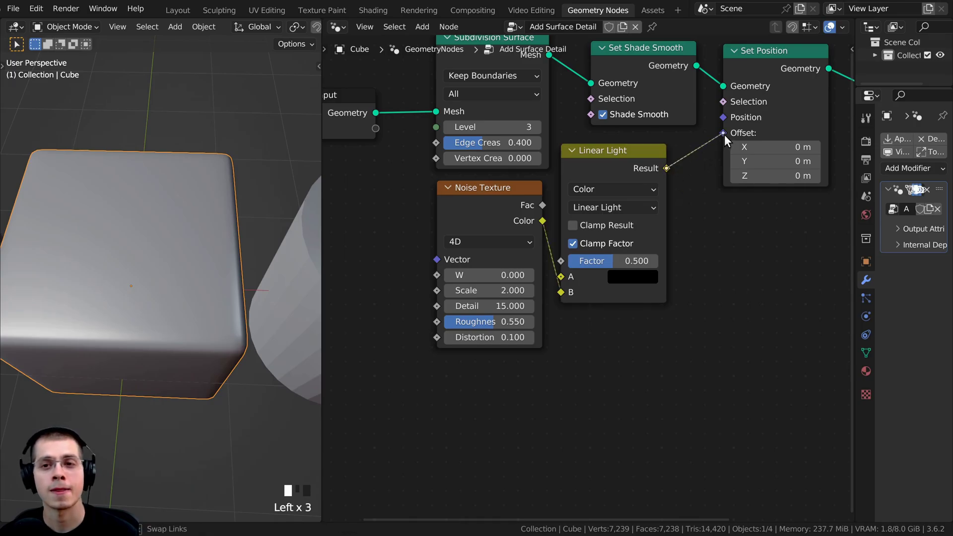
drag(725, 135, 725, 135)
middle_drag(245, 269, 224, 283)
click(490, 207)
drag(618, 153, 634, 154)
- Examine the displaced cube up close and try adjusting the Noise Texture's scale and detail
scroll(167, 248, down, 2)
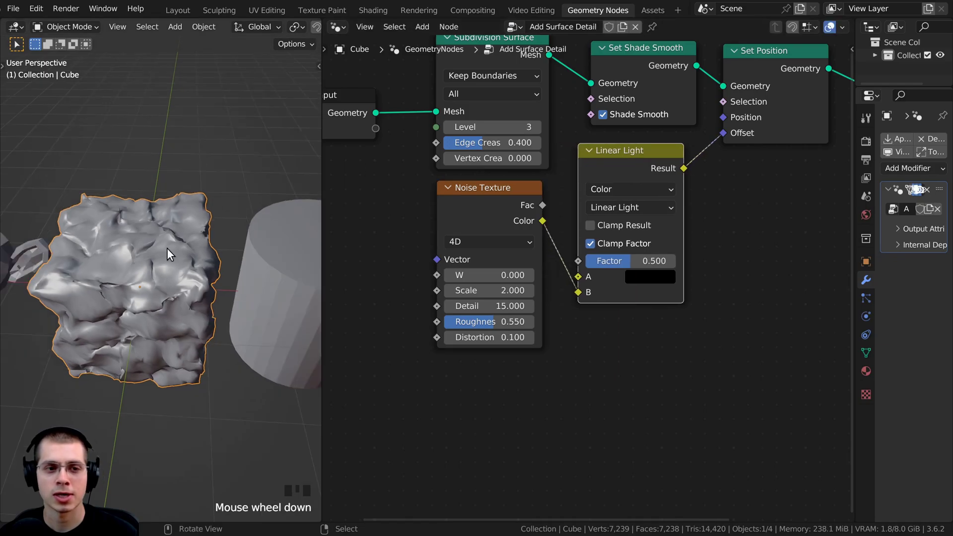
shift+middle_drag(167, 248, 228, 207)
scroll(218, 212, up, 3)
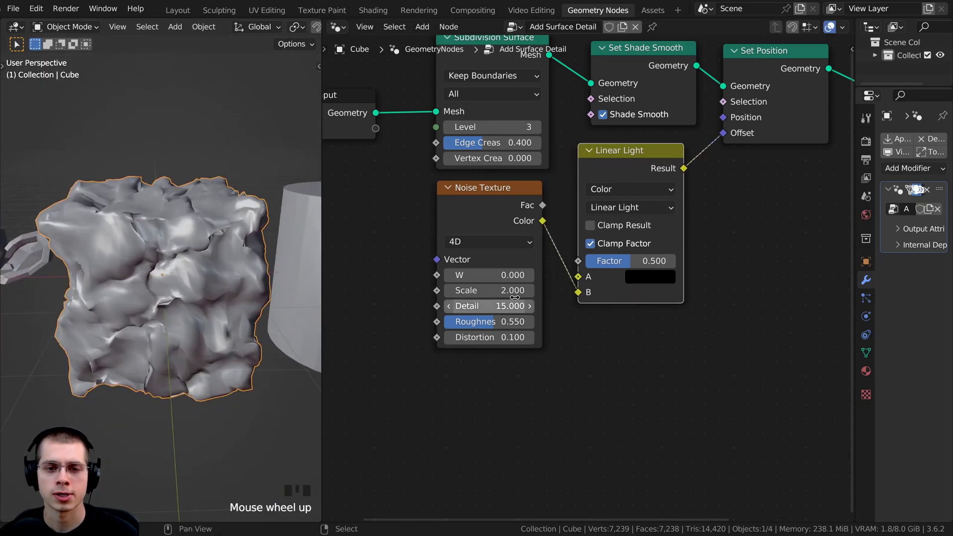
mouse_move(506, 296)
mouse_down()
mouse_move(531, 297)
mouse_move(492, 294)
mouse_up()
mouse_move(502, 307)
mouse_down()
mouse_move(483, 306)
mouse_move(502, 307)
mouse_move(468, 321)
mouse_move(493, 321)
mouse_up()
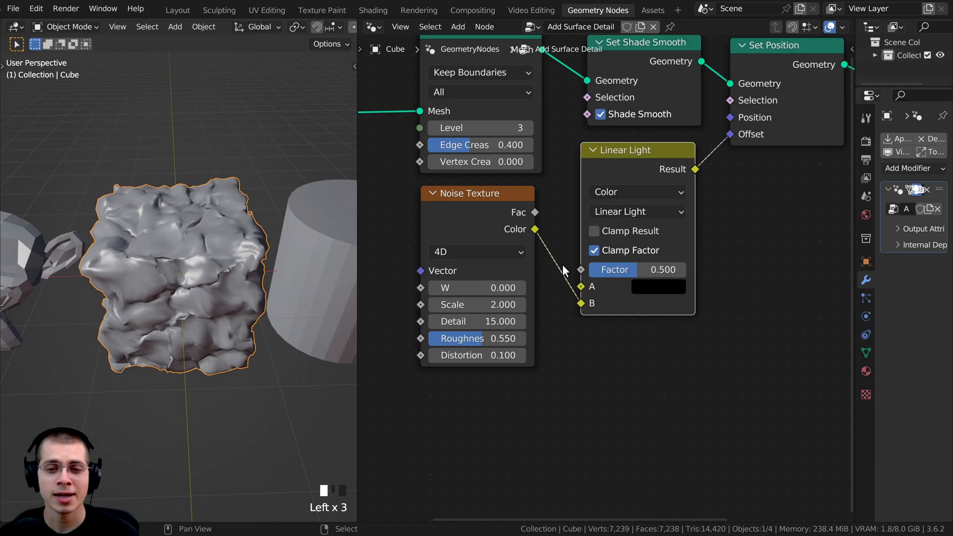
- Try the Linear Light node's factor at 0 and at 1 to compare the displacement on the cube
drag(623, 270, 604, 276)
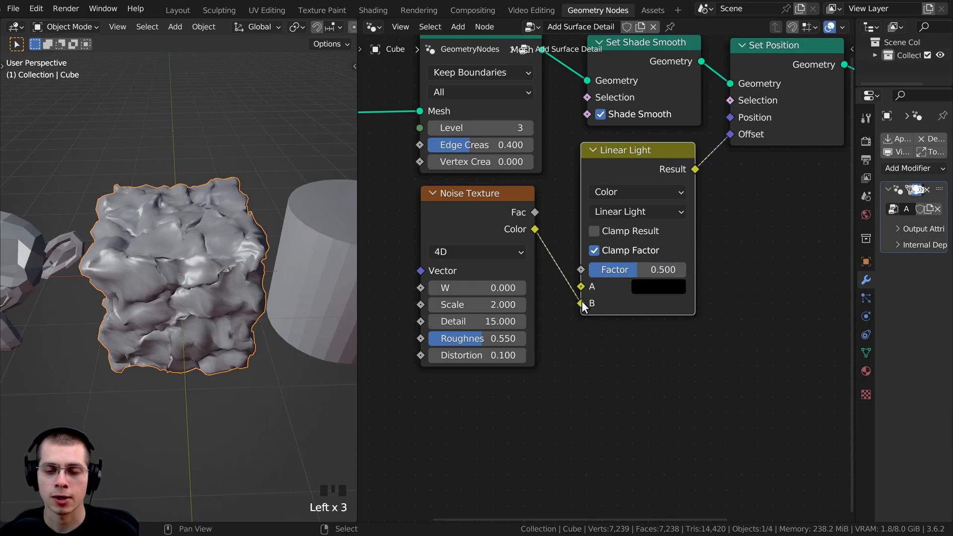
click(665, 286)
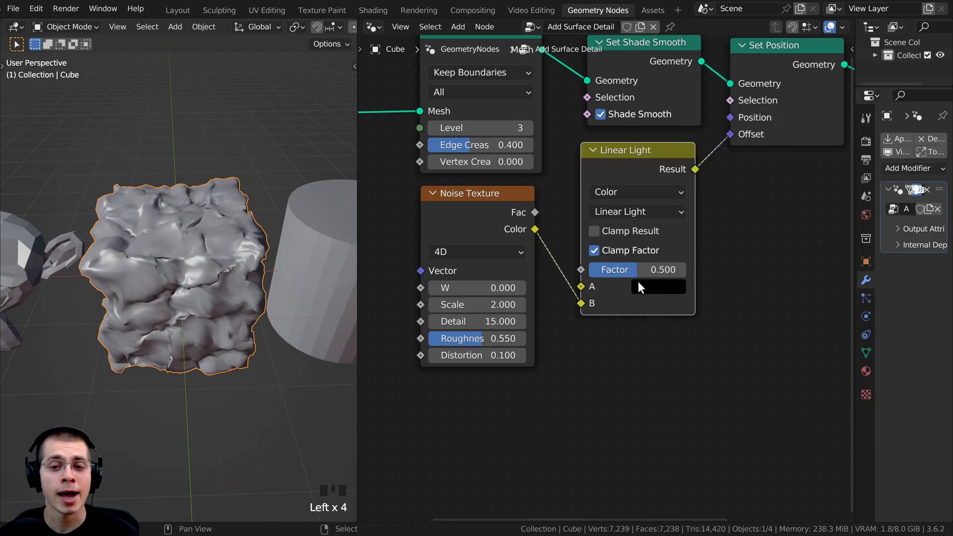
drag(638, 271, 600, 288)
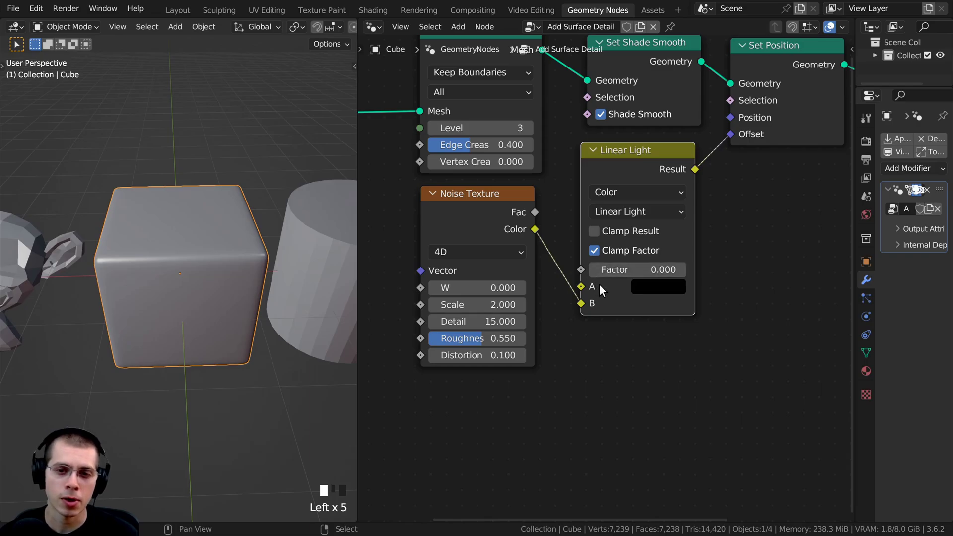
click(661, 287)
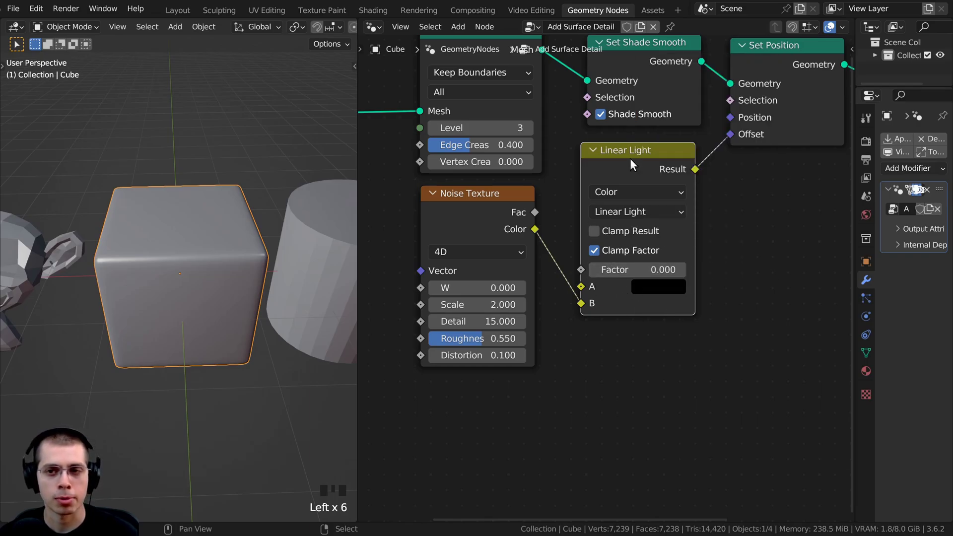
middle_drag(630, 159, 616, 191)
middle_drag(266, 183, 228, 258)
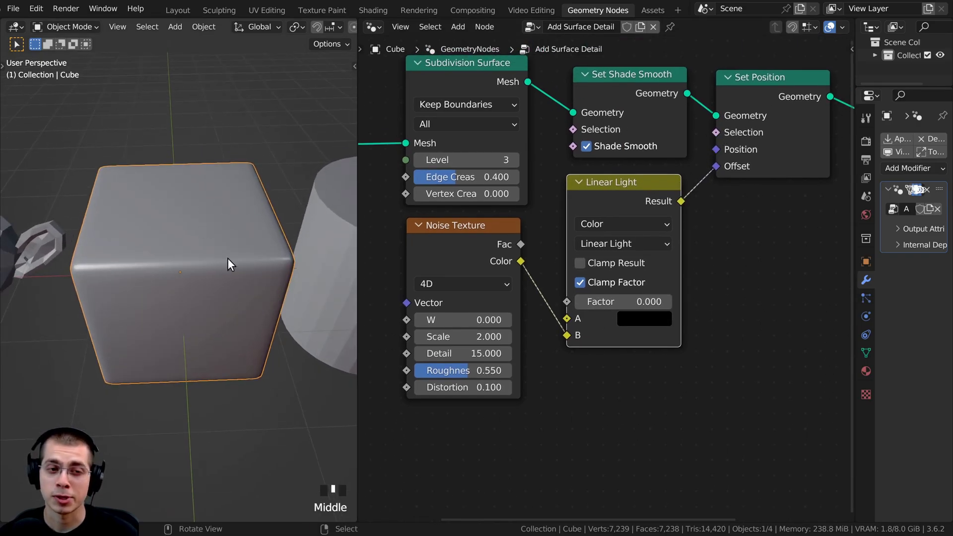
drag(621, 301, 720, 301)
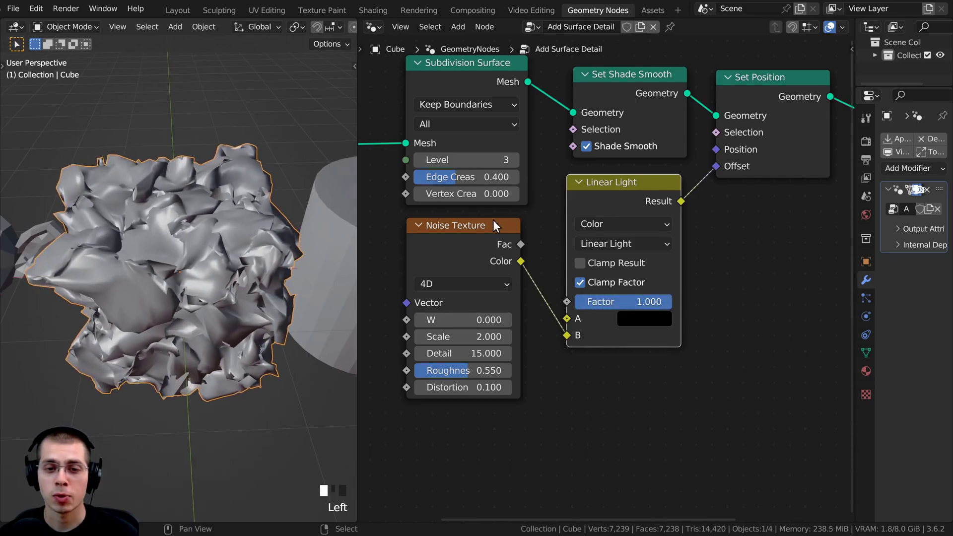
click(453, 240)
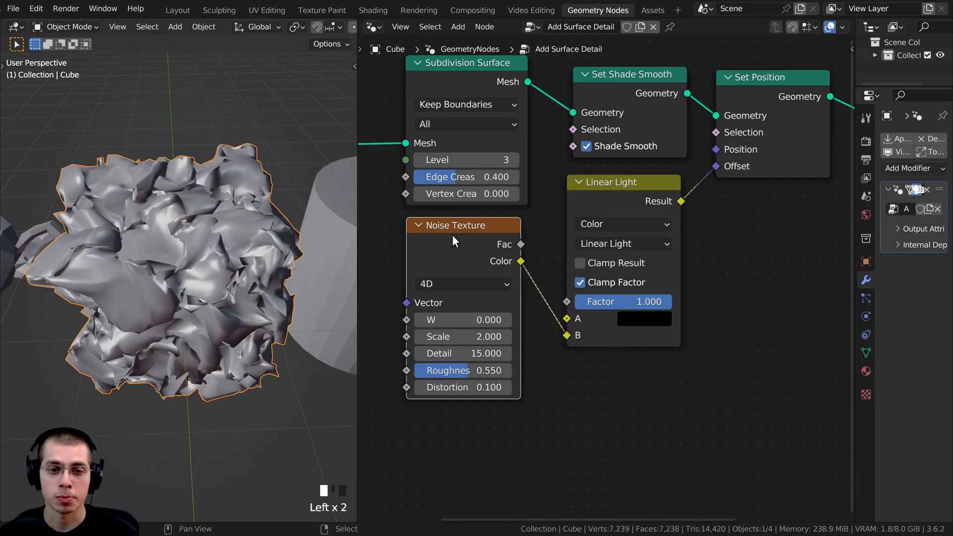
mouse_move(609, 301)
mouse_down()
mouse_move(582, 301)
mouse_move(647, 301)
mouse_move(595, 301)
mouse_move(629, 301)
mouse_move(601, 302)
mouse_move(615, 302)
mouse_up()
- Try the Mix blend mode on the Linear Light node, compare the cube's displacement, and return to Linear Light
click(600, 243)
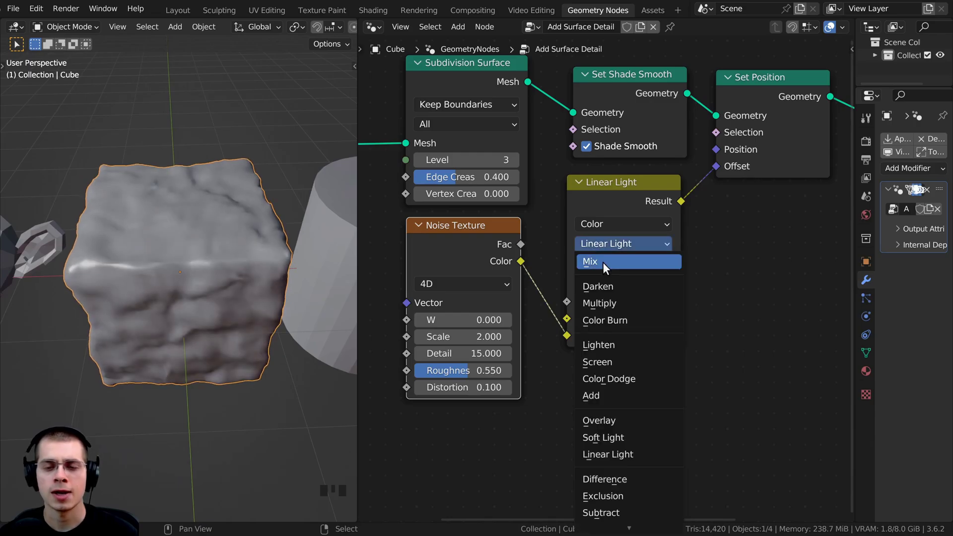
click(603, 263)
mouse_move(599, 301)
mouse_down()
mouse_move(638, 301)
mouse_move(597, 301)
mouse_up()
click(614, 240)
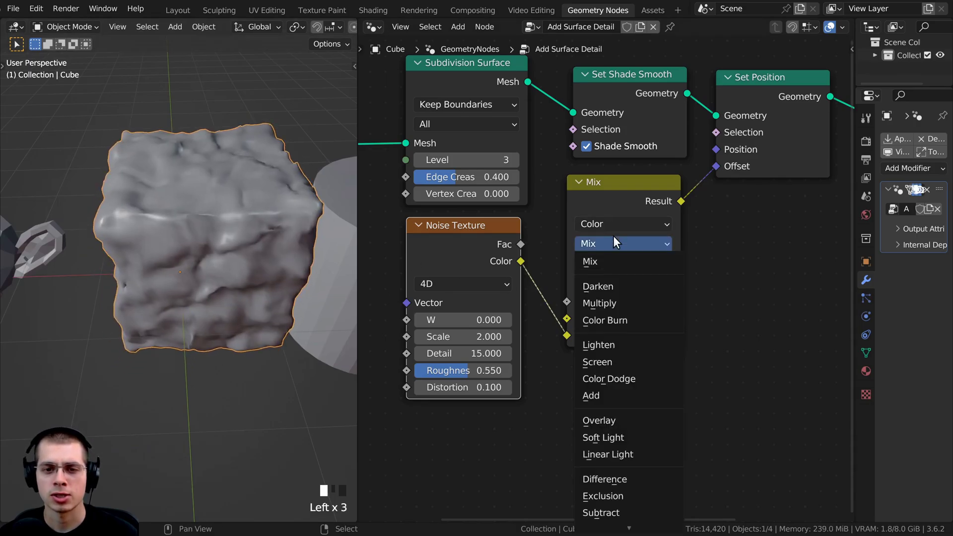
click(607, 454)
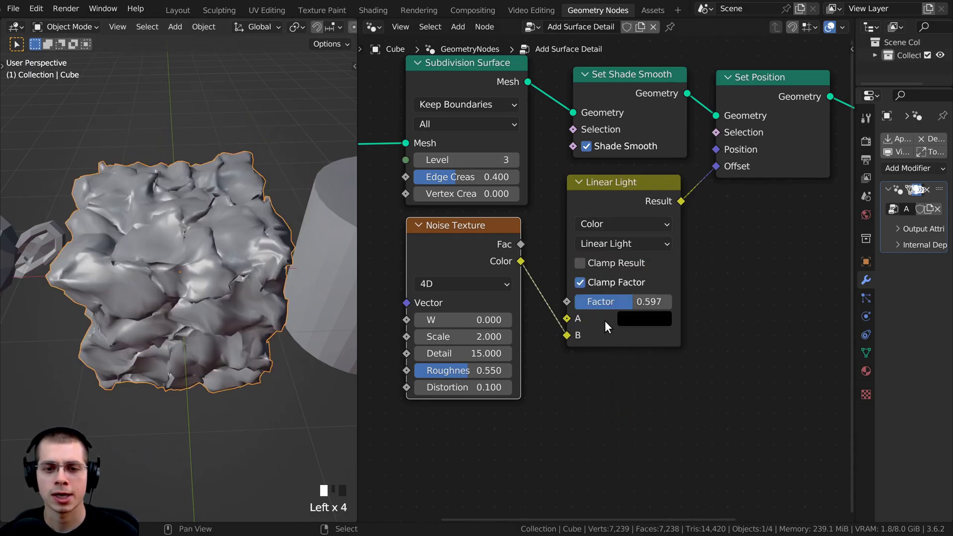
- Set the Linear Light node's factor to 0.1 and try a stronger factor for comparison before cancelling it
drag(606, 301, 628, 302)
double_click(610, 328)
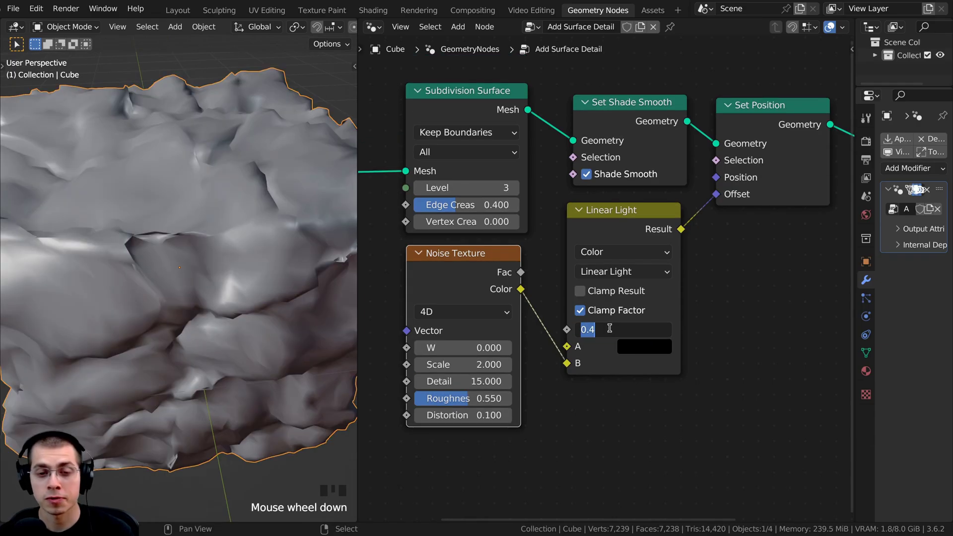
text(.1)
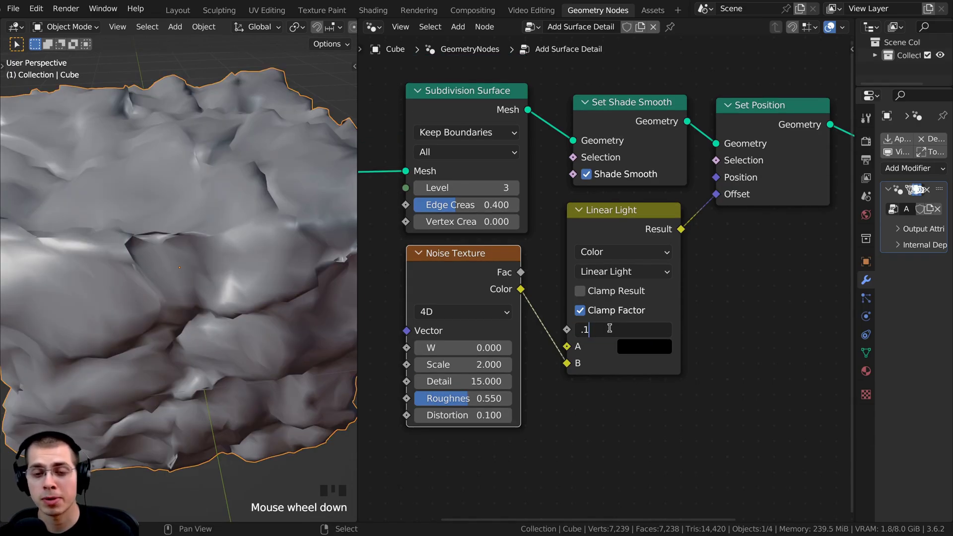
key(Return)
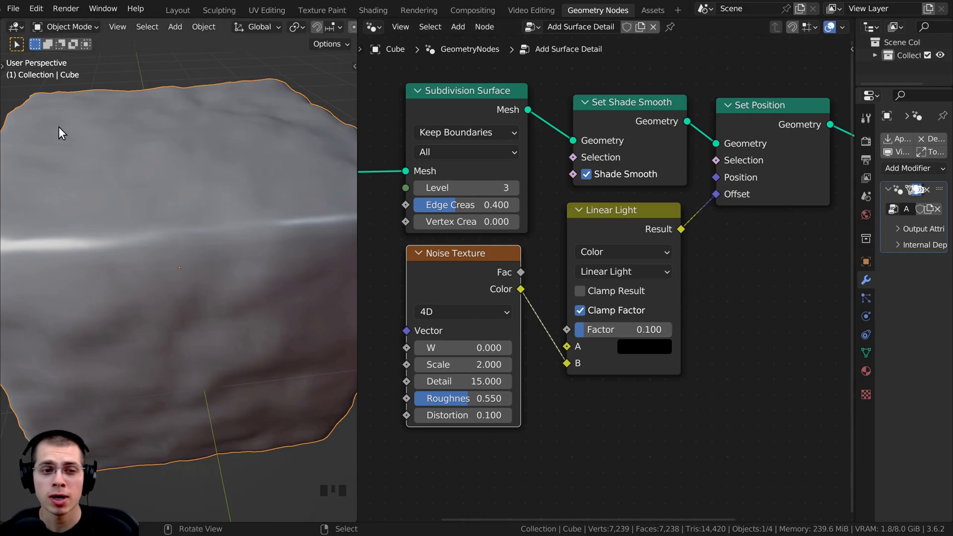
drag(624, 327, 669, 326)
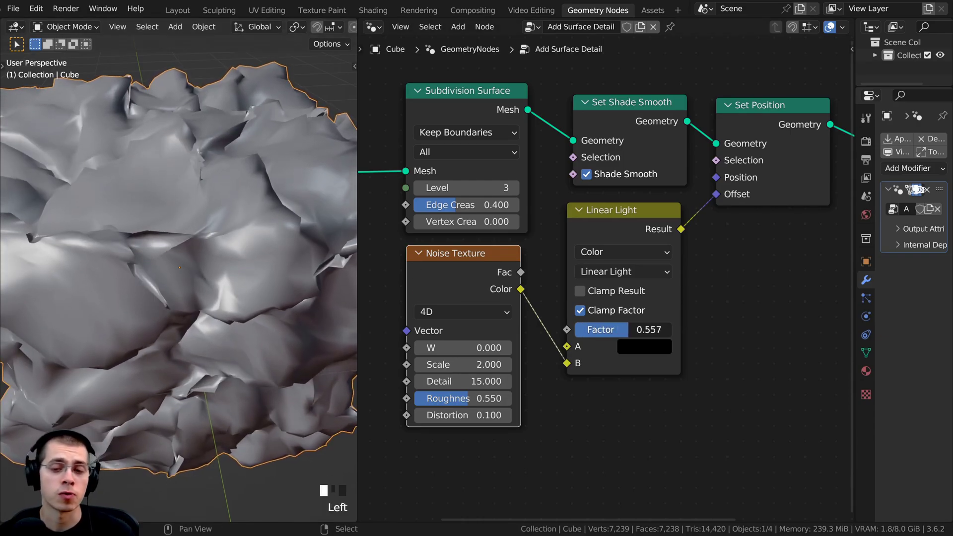
key(Escape)
- Raise the Subdivision Surface node's level to 6 and inspect the finer surface detail on the cube
middle_drag(356, 306, 320, 279)
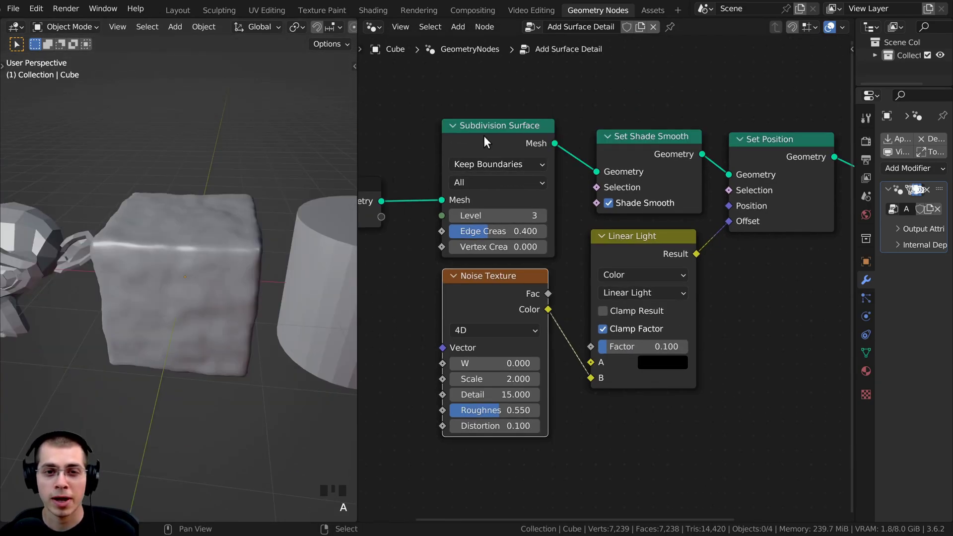
click(483, 136)
click(542, 215)
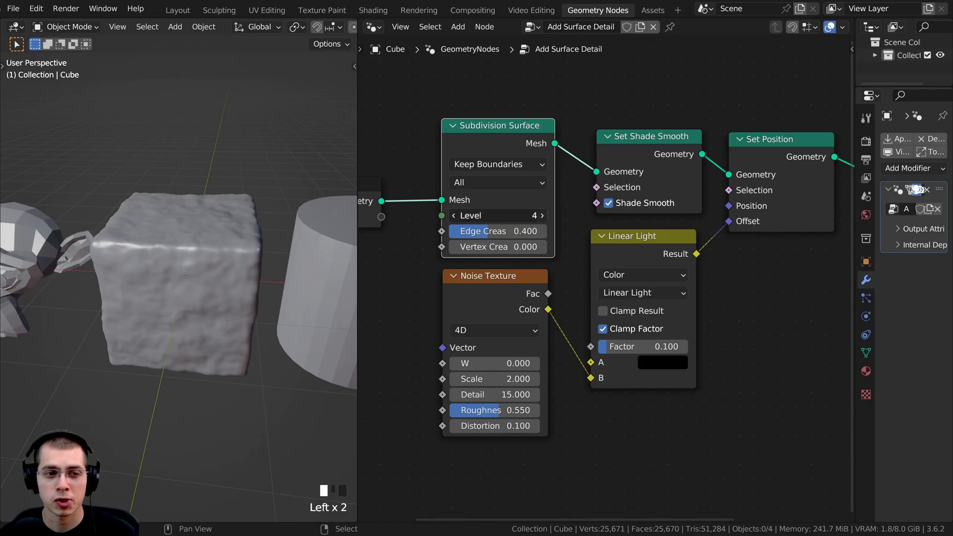
click(542, 215)
middle_drag(205, 232, 238, 238)
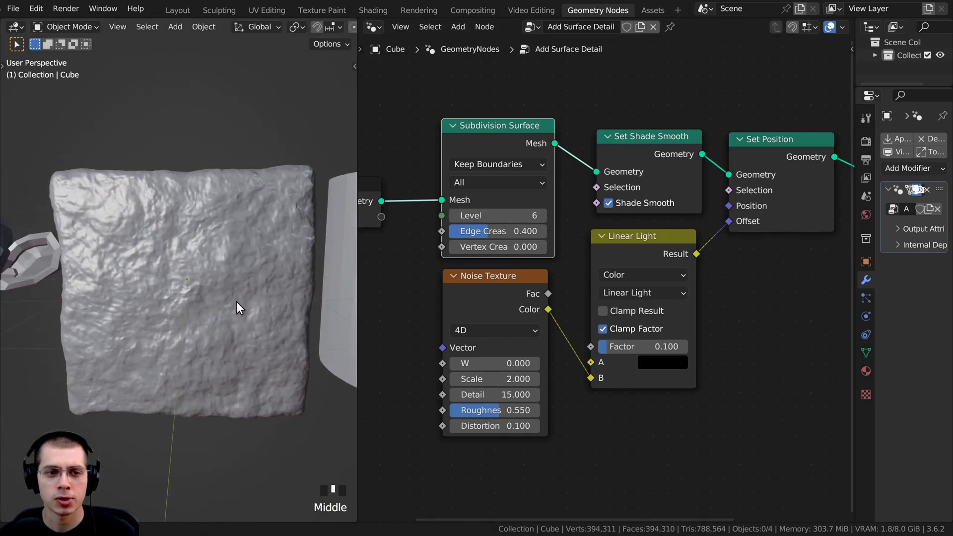
middle_drag(237, 302, 261, 261)
right_click(248, 209)
shift+middle_drag(248, 204, 190, 287)
- Lower the Subdivision Surface node's level back to 3 and view the cube from the front
click(453, 216)
click(453, 216)
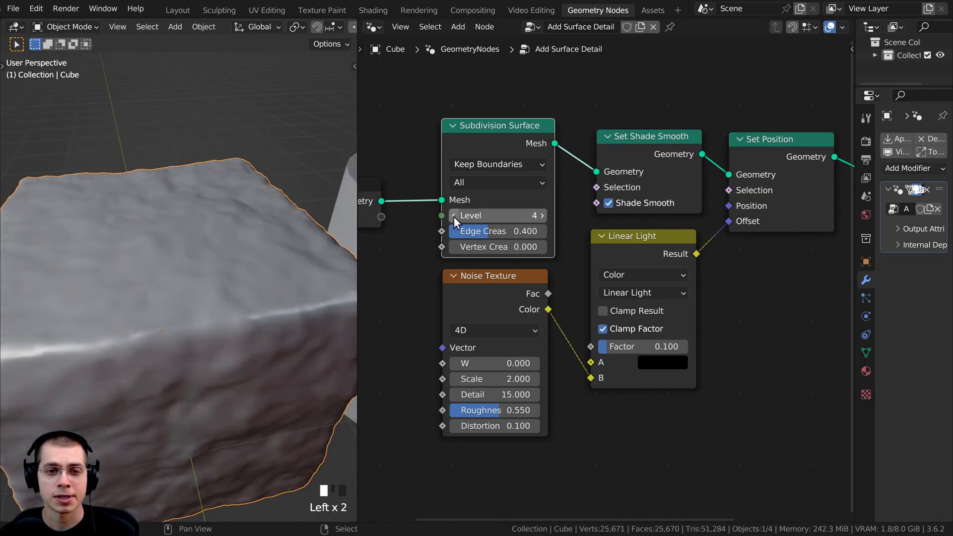
click(454, 216)
scroll(276, 354, down, 2)
key(a)
middle_drag(275, 349, 278, 286)
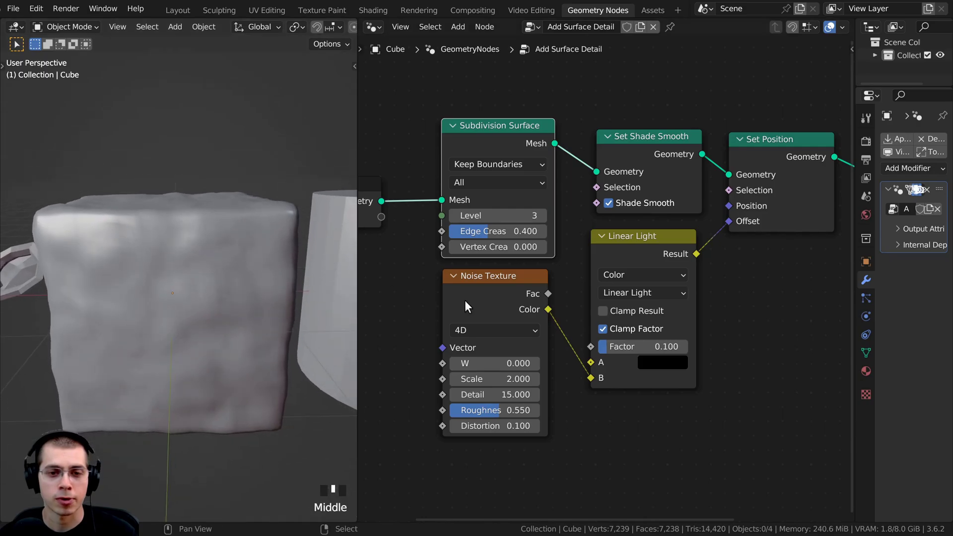
middle_drag(465, 300, 533, 283)
drag(556, 346, 591, 408)
right_click(576, 346)
right_click(551, 363)
right_click(591, 409)
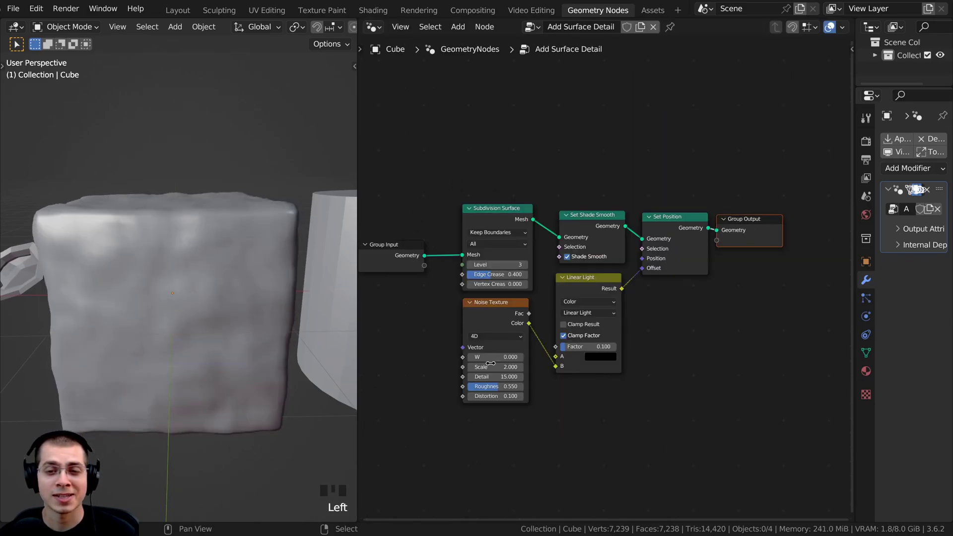
- Nudge the Group Input node slightly towards the Subdivision Surface node
middle_drag(559, 227, 601, 227)
key(a)
drag(443, 245, 447, 247)
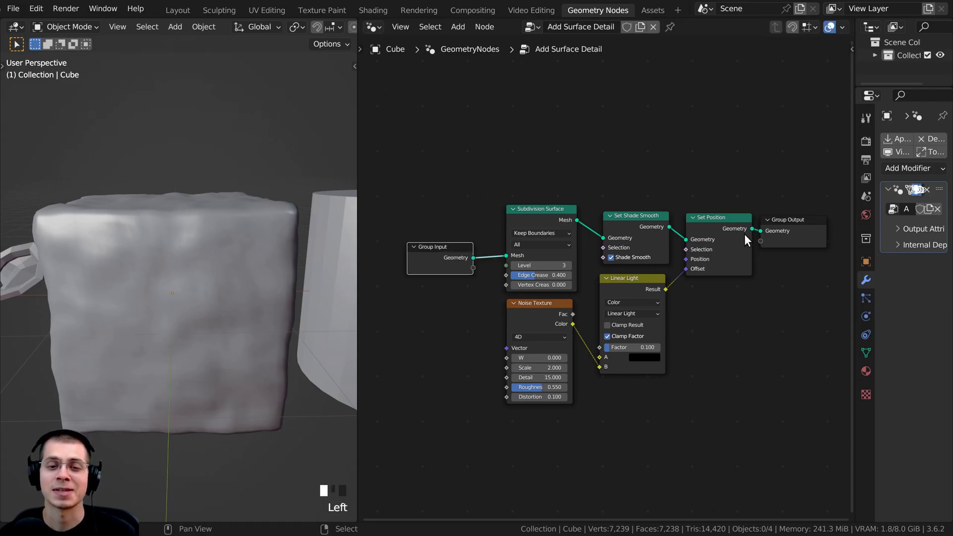
scroll(537, 246, up, 1)
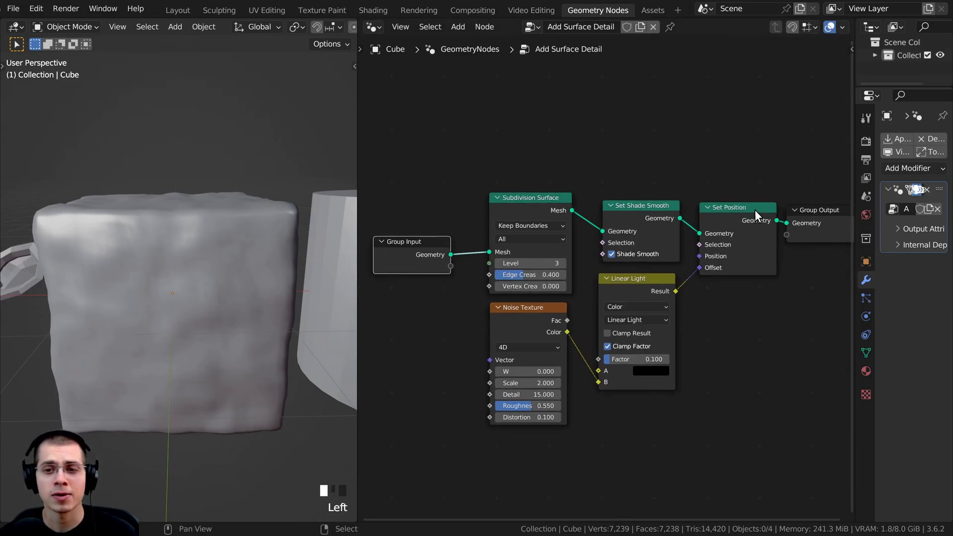
- Widen the properties editor and expose the Linear Light node's Factor as an input on the Group Input node
scroll(574, 413, up, 1)
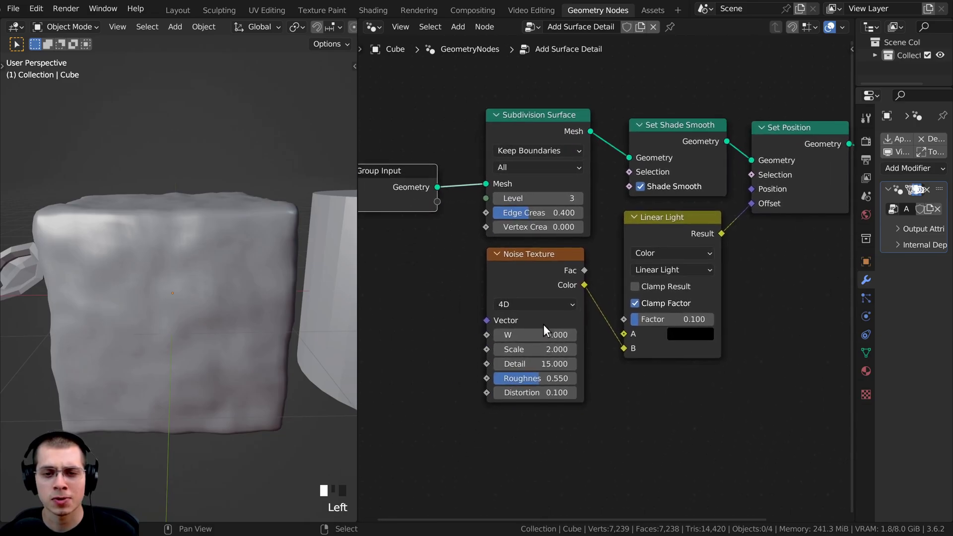
drag(852, 250, 695, 248)
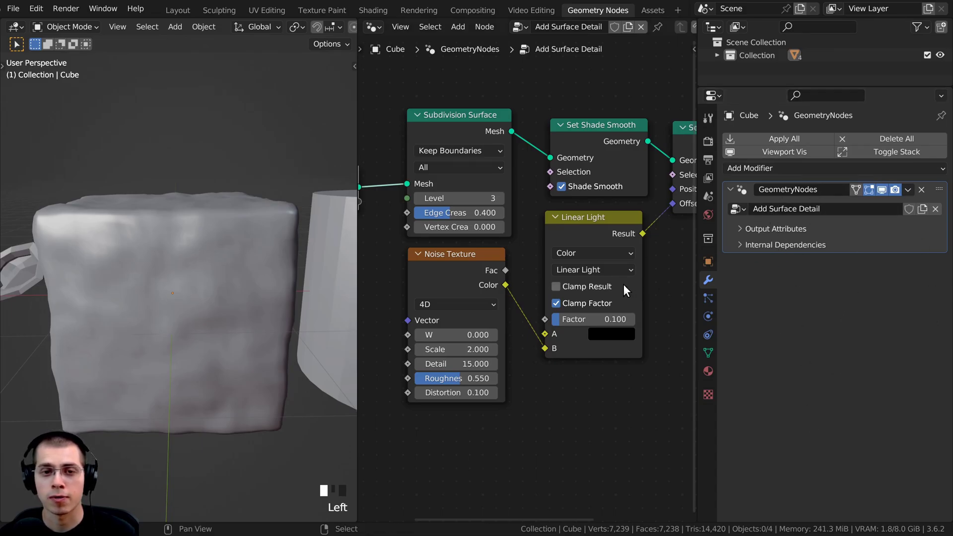
ctrl+scroll(499, 254, left, 4)
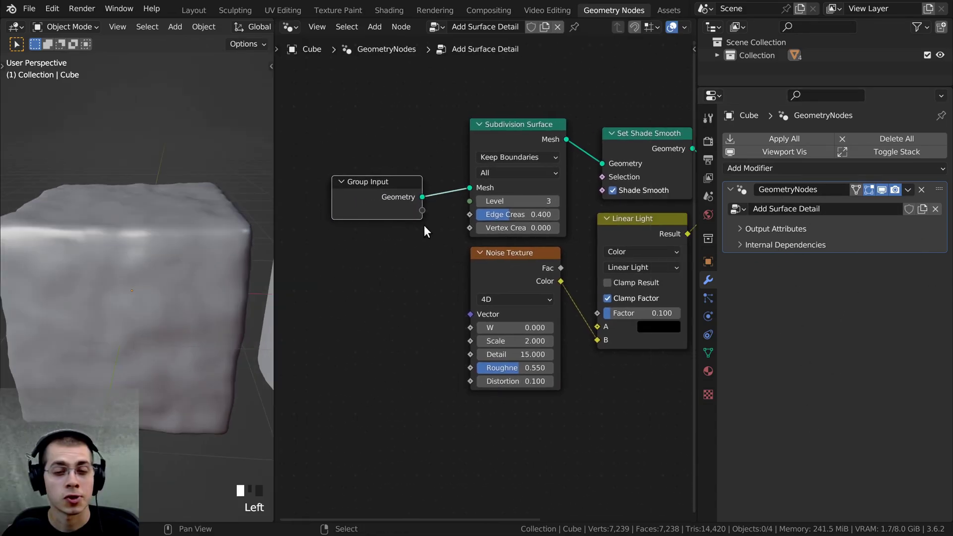
middle_drag(462, 217, 445, 236)
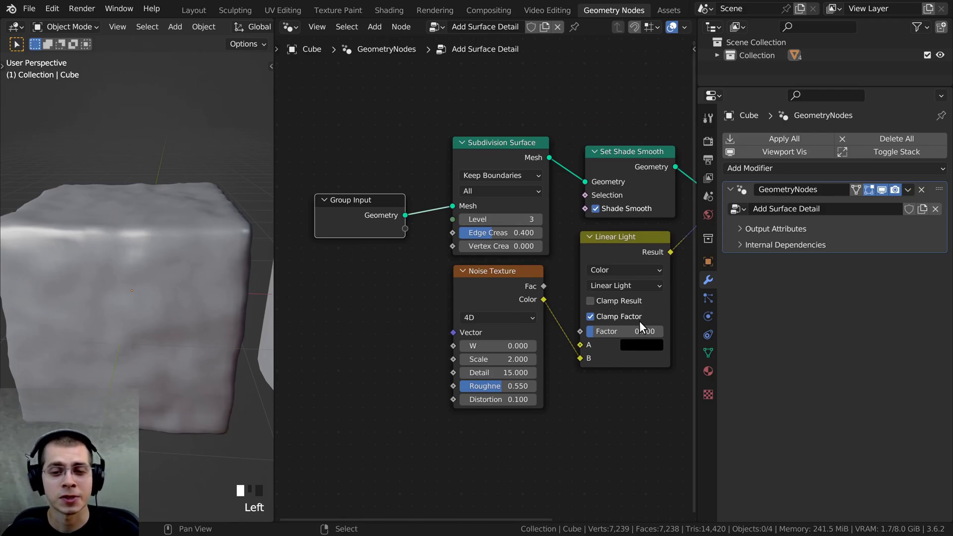
drag(580, 331, 329, 204)
drag(403, 229, 405, 228)
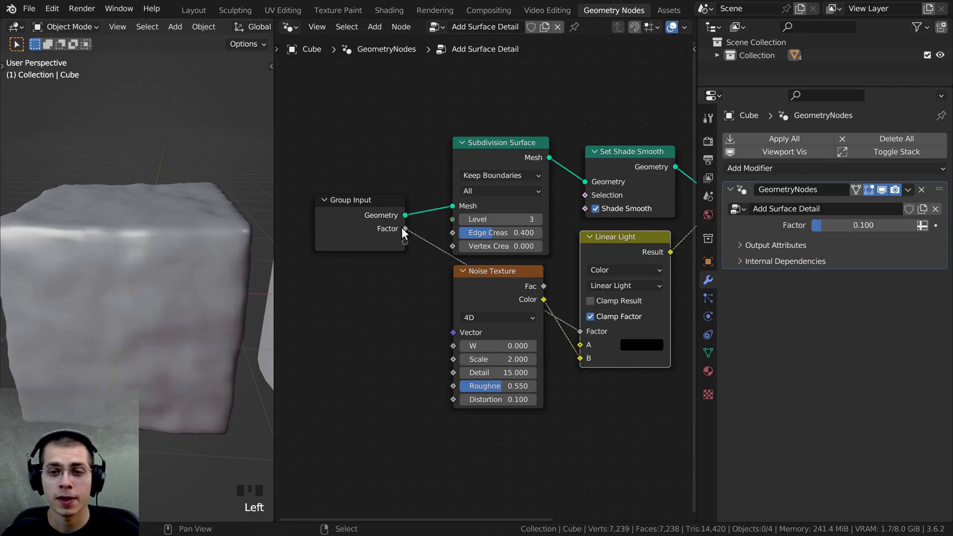
mouse_move(859, 237)
mouse_down()
mouse_move(881, 236)
mouse_move(859, 237)
mouse_up()
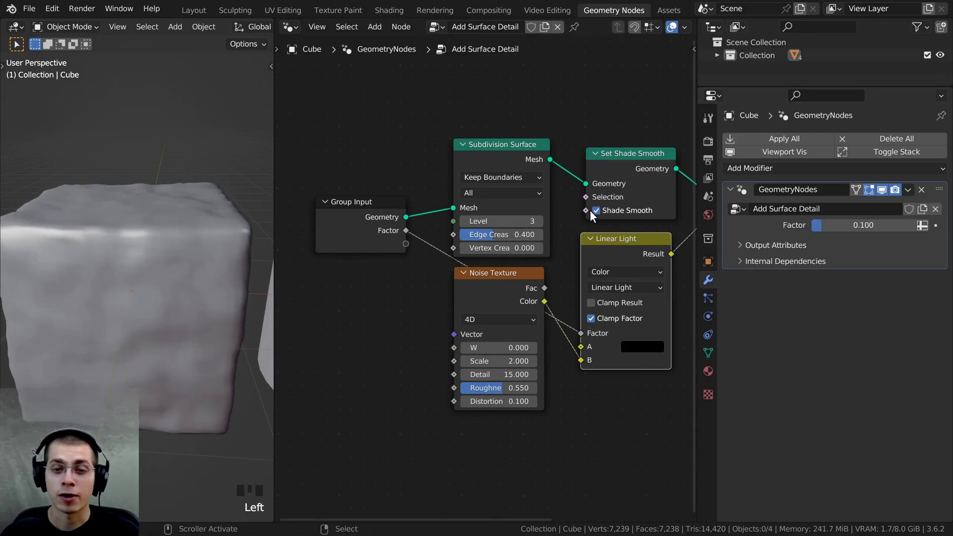
- Show the node group's inputs and outputs in the node editor sidebar and resize the areas to make room for them
key(n)
drag(697, 206, 795, 208)
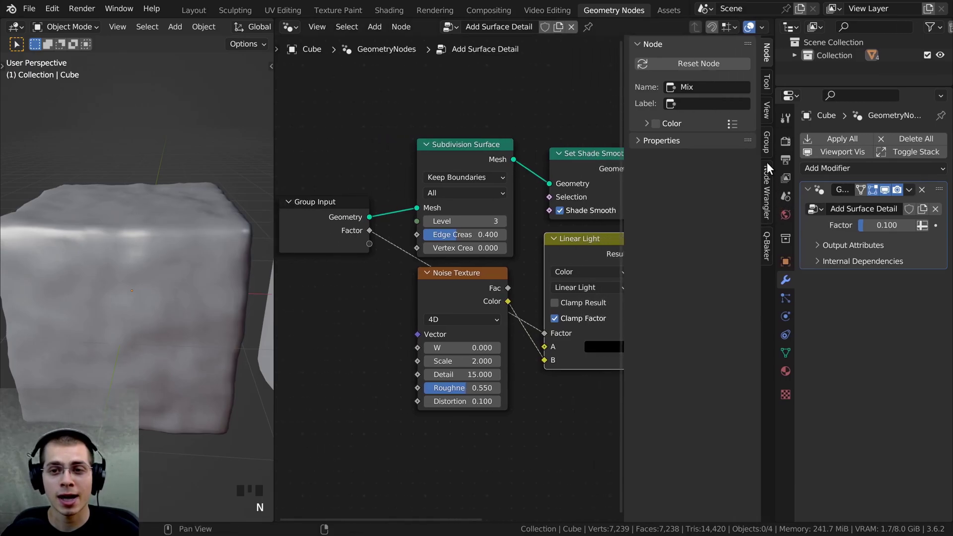
click(767, 143)
drag(627, 132, 593, 132)
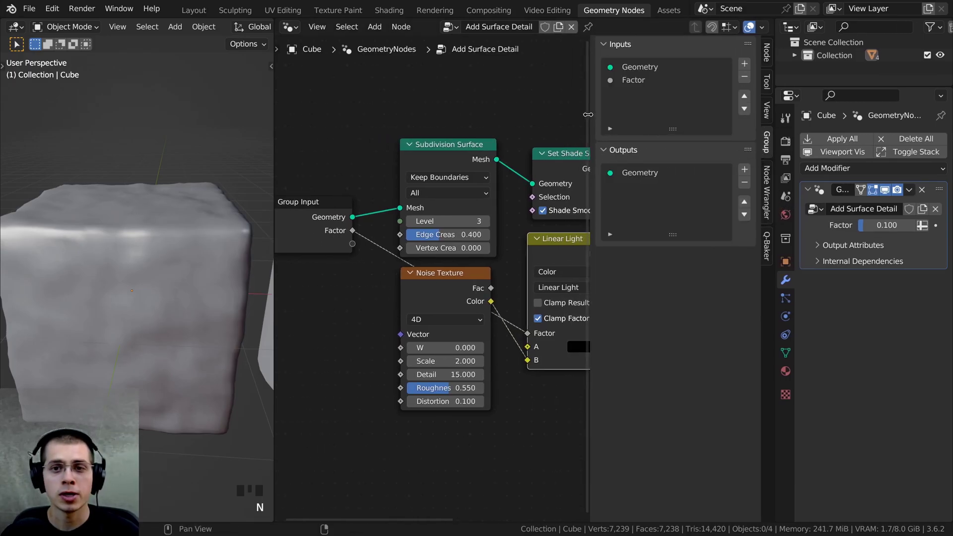
drag(274, 133, 245, 139)
scroll(141, 221, down, 1)
middle_drag(141, 222, 148, 225)
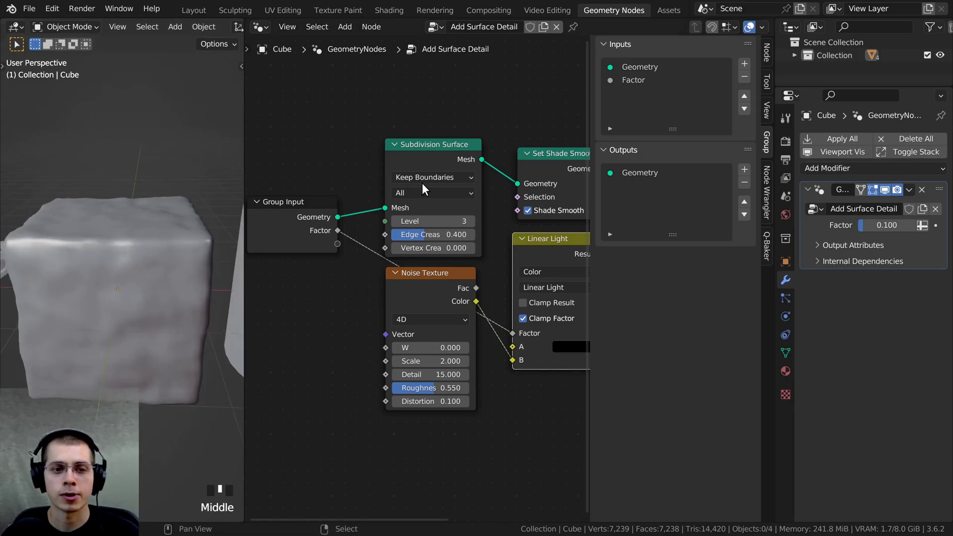
scroll(423, 183, down, 3)
middle_drag(427, 176, 397, 203)
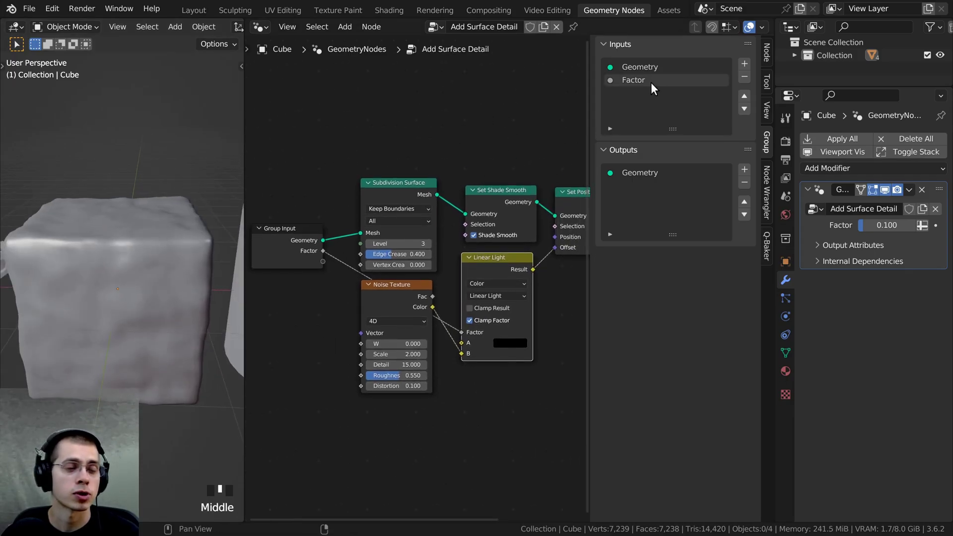
- Rename the Factor group input to Strength
double_click(635, 79)
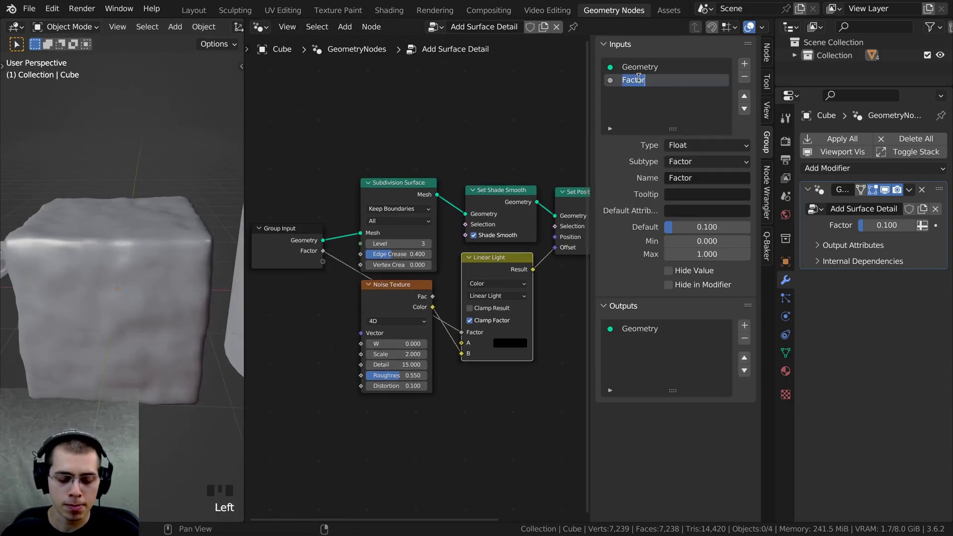
text(Strength)
click(639, 78)
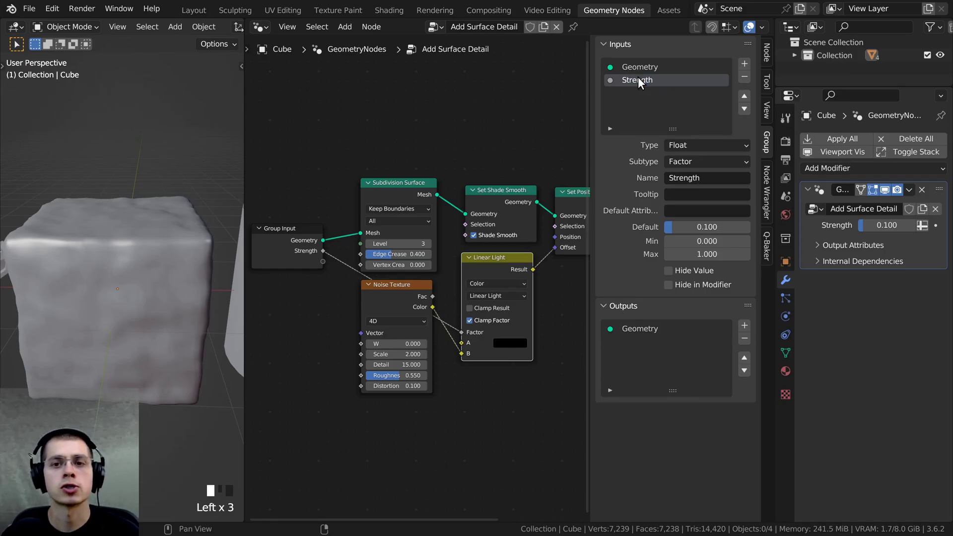
- Expose the Subdivision Surface node's Level as a group input and rename it Sub-Surf Level
scroll(380, 208, up, 2)
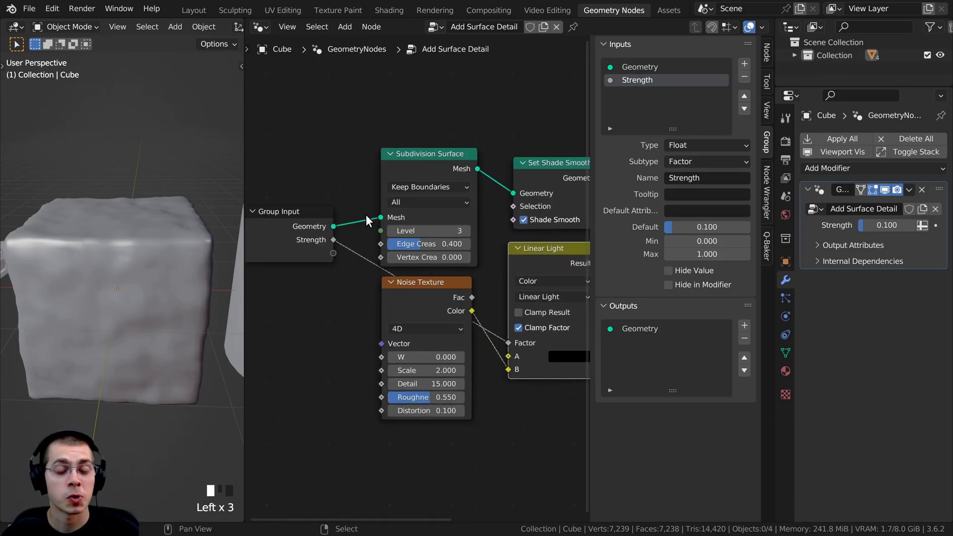
drag(382, 231, 332, 254)
double_click(622, 93)
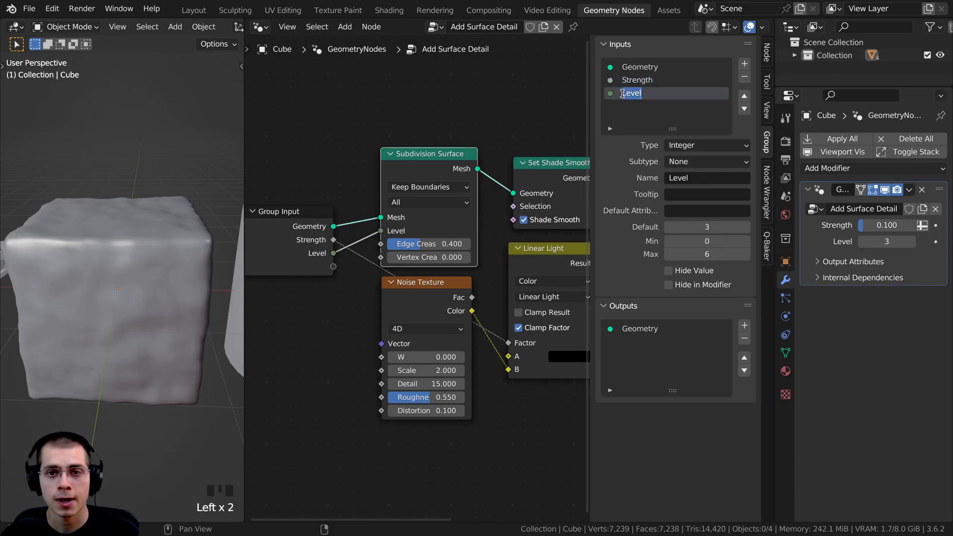
text(Sub-Surf)
key(Return)
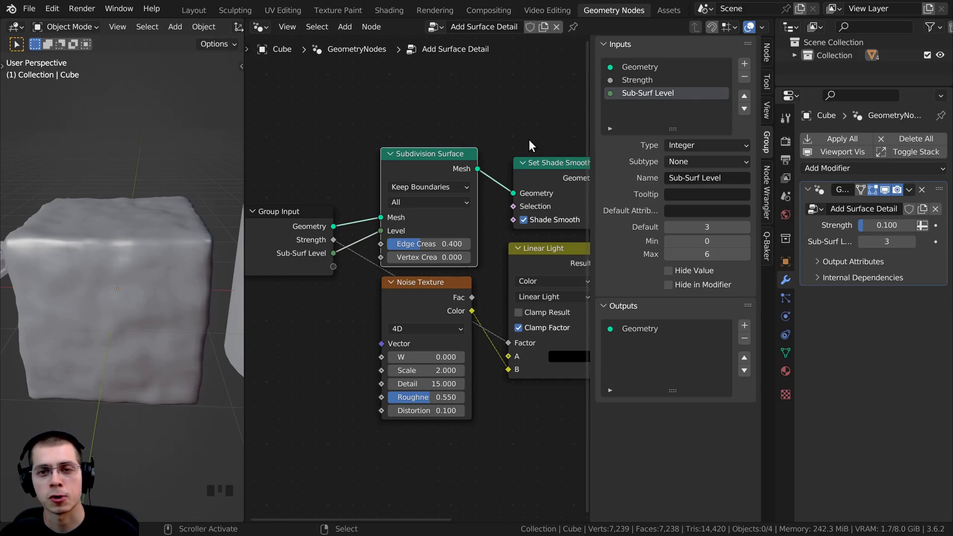
- Expose the Subdivision Surface node's Edge Crease as a group input
middle_drag(354, 231, 374, 227)
scroll(387, 230, up, 2)
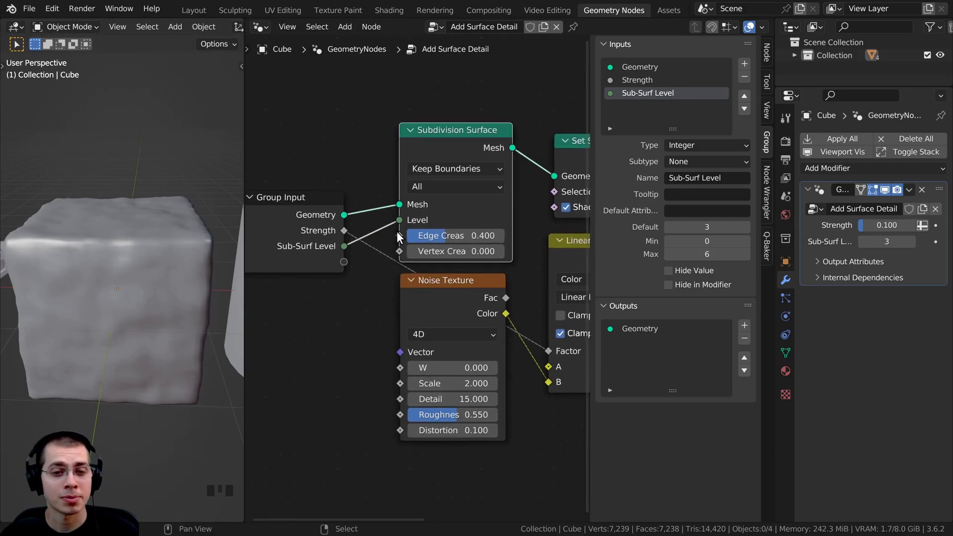
drag(398, 234, 342, 262)
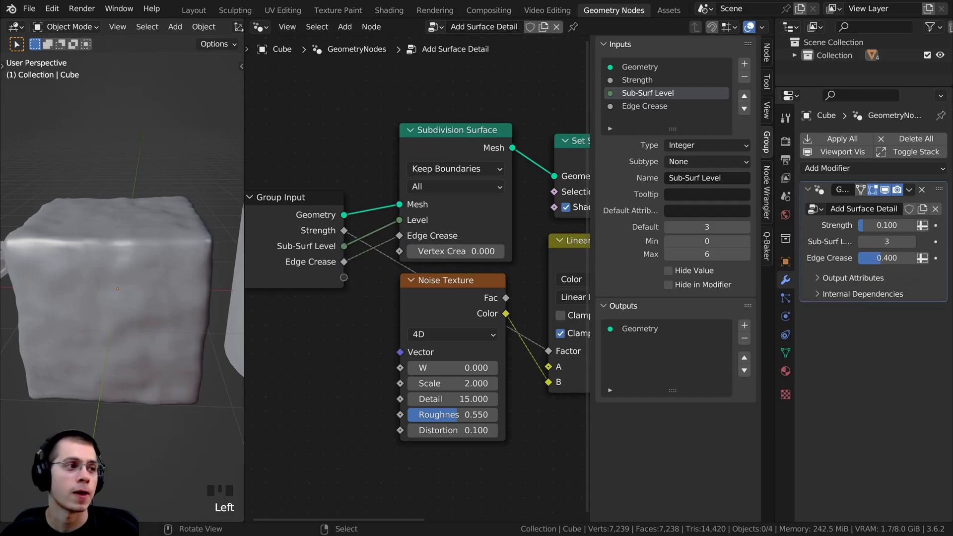
- Expose the Noise Texture's Scale, Detail, Roughness and Distortion as group inputs and shift the Group Input node slightly away
middle_drag(385, 250, 409, 229)
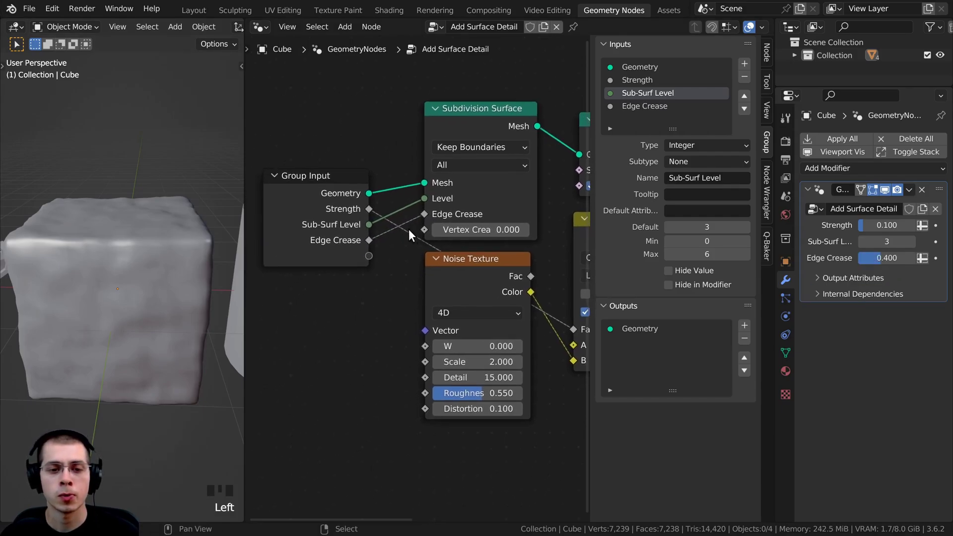
click(423, 367)
drag(424, 361, 369, 256)
drag(425, 379, 385, 326)
drag(370, 290, 369, 288)
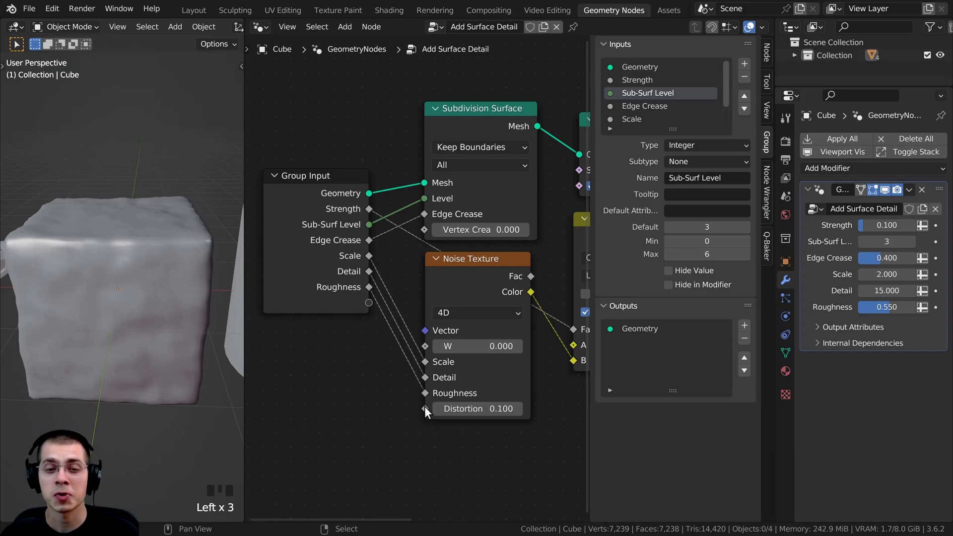
drag(425, 408, 363, 301)
drag(338, 300, 329, 311)
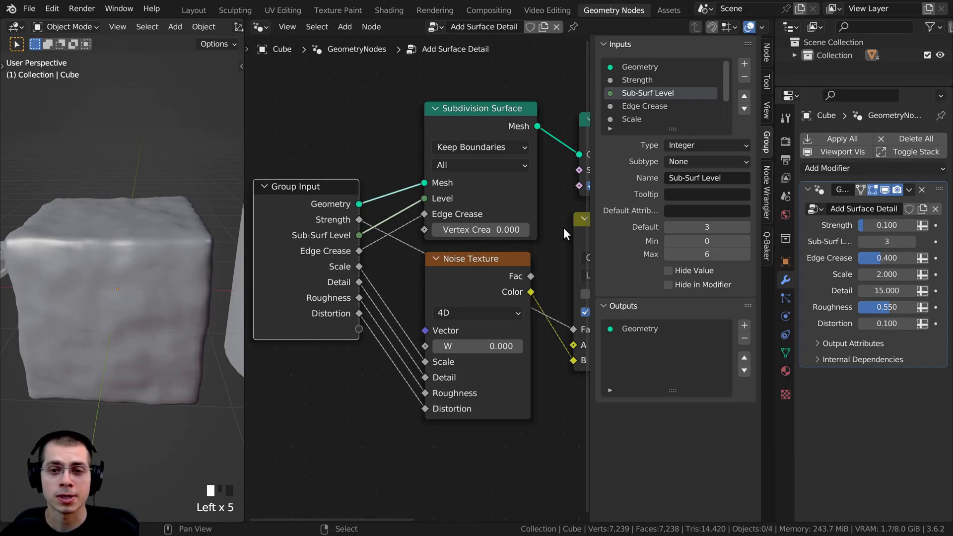
- Enlarge the group inputs list and rename Scale and Detail to Surface Scale and Surface Detail
drag(673, 128, 675, 224)
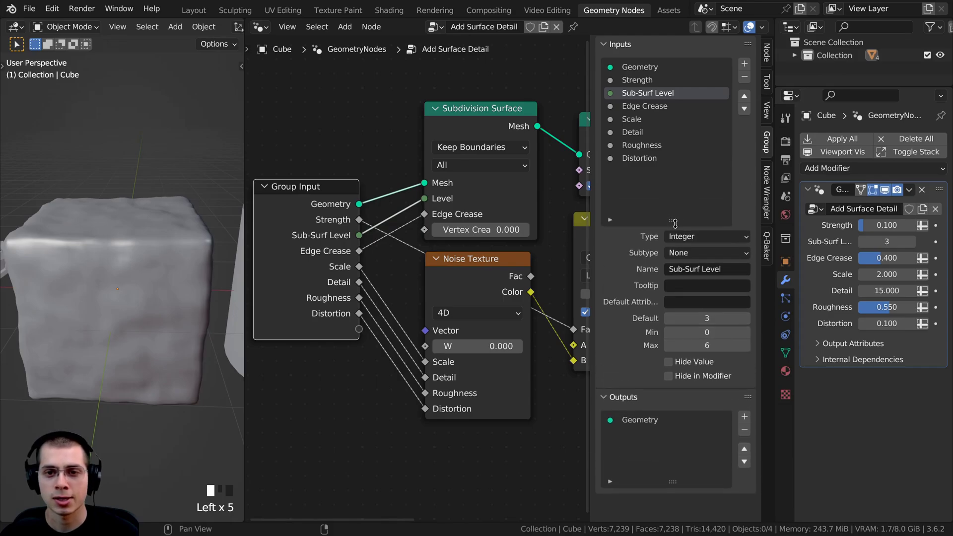
double_click(623, 119)
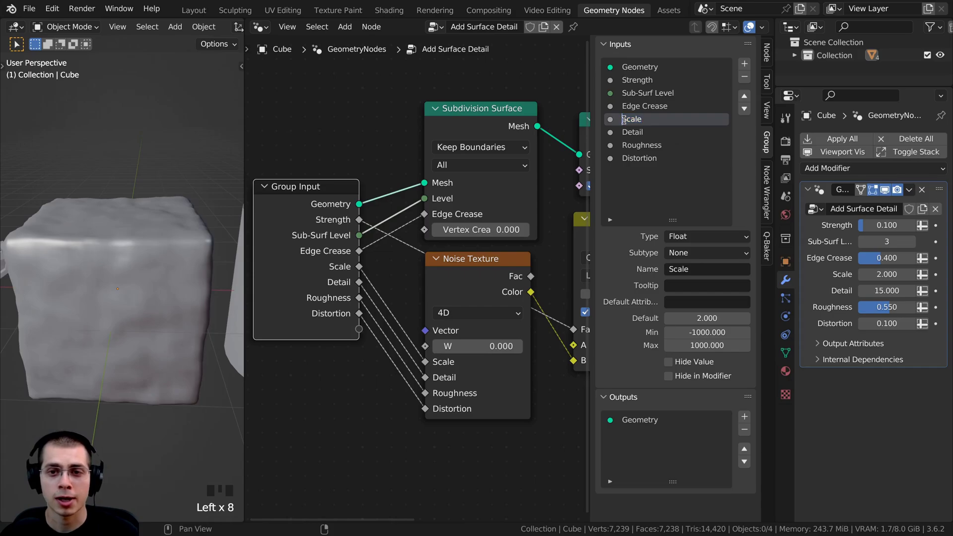
text(Surface)
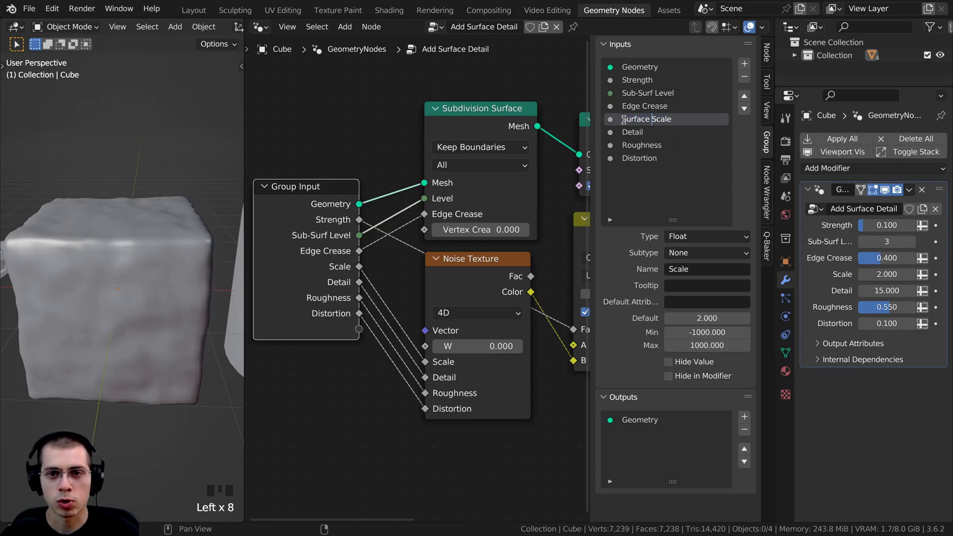
key(Return)
key(Return)
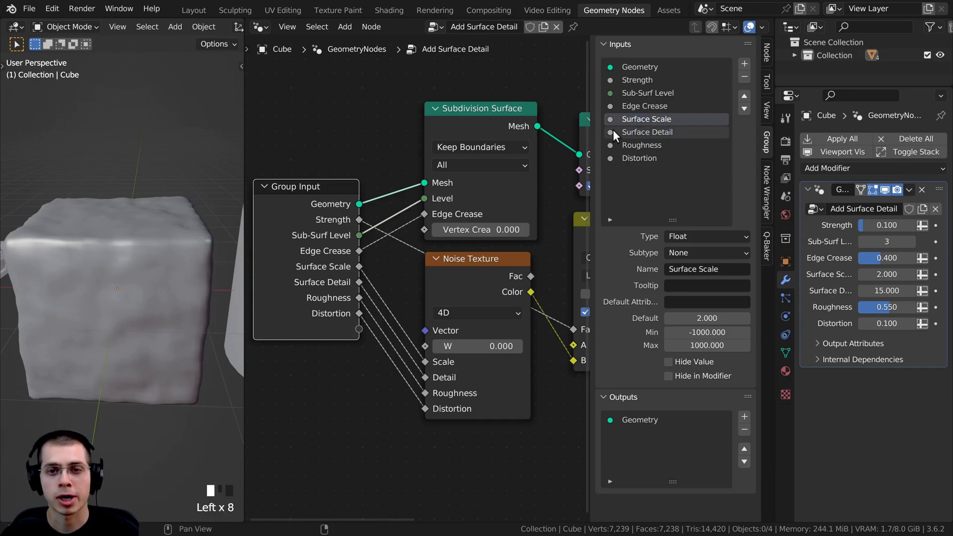
- Rename the Roughness and Distortion group inputs to Surface Roughness and Surface Distortion
click(624, 144)
double_click(624, 145)
click(624, 145)
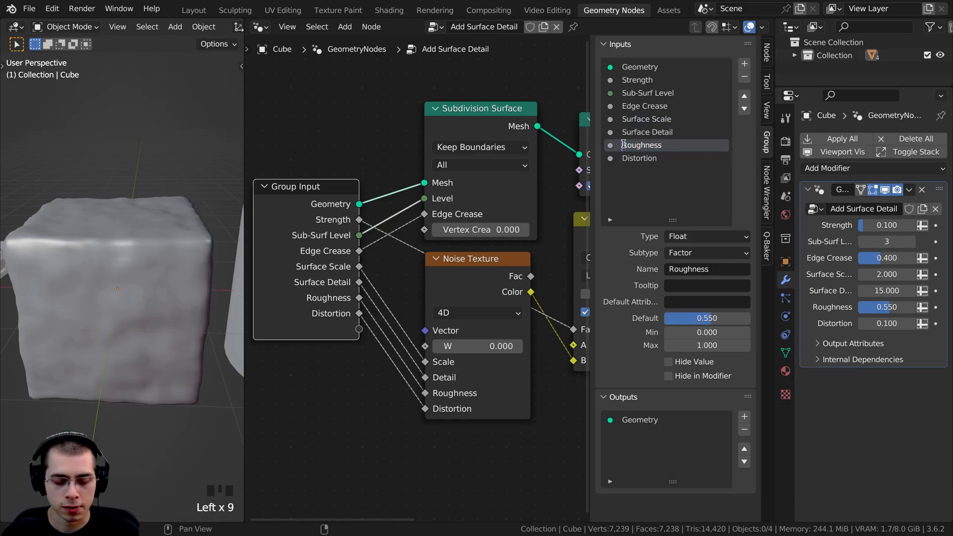
text(Surface)
key(Return)
double_click(621, 158)
key(Left)
text(Surface)
key(Return)
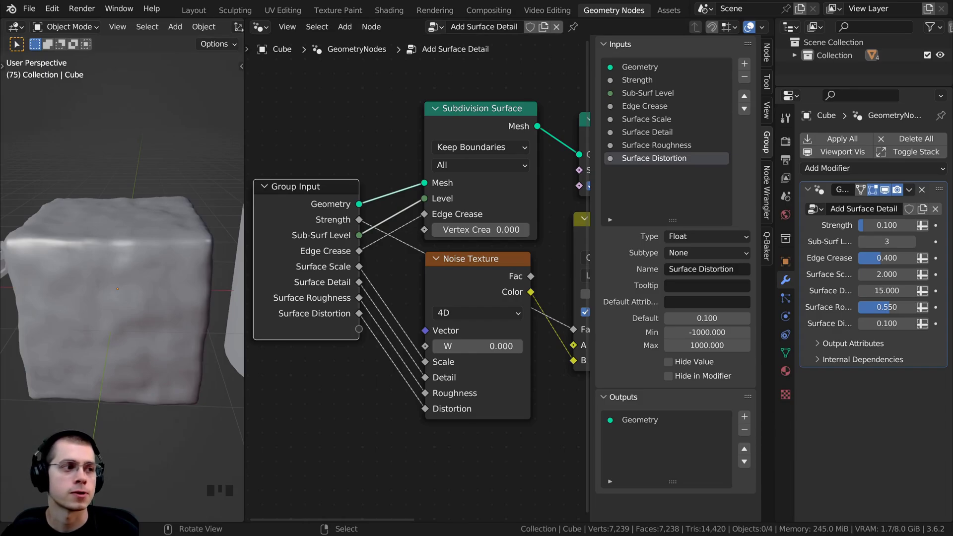
- Move the Group Input node slightly away from the Noise Texture and preview other W values before cancelling the value change
middle_drag(392, 305, 415, 288)
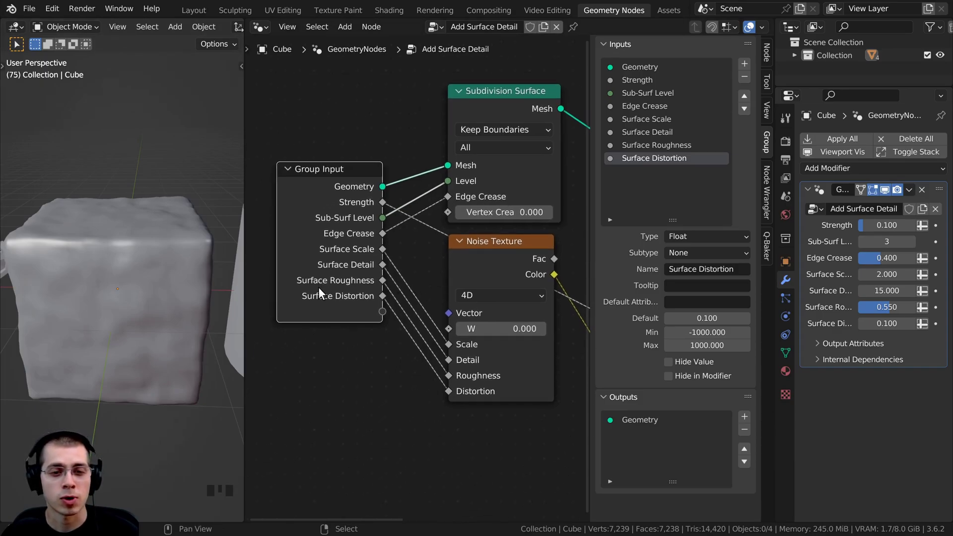
drag(326, 288, 313, 294)
middle_drag(400, 316, 406, 309)
drag(500, 321, 574, 324)
right_click(463, 323)
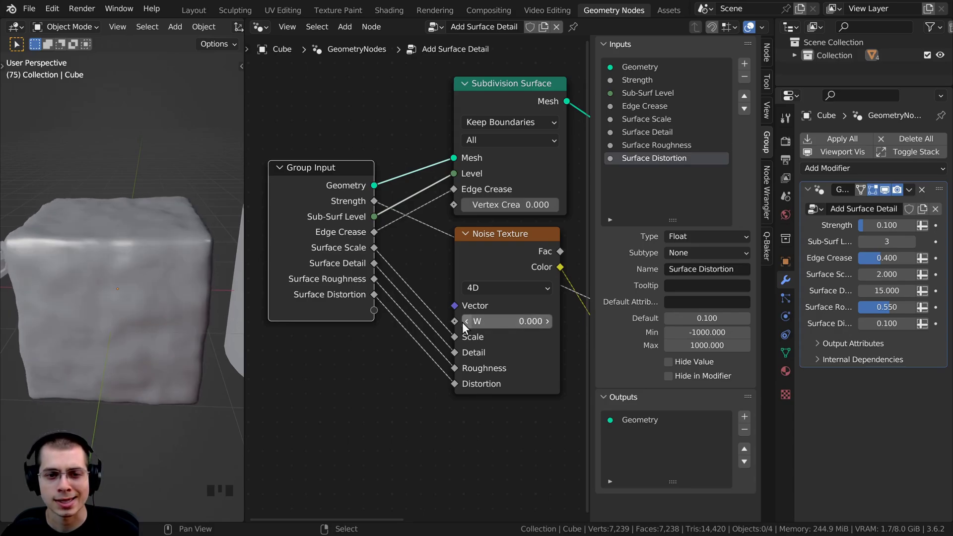
- Expose the Noise Texture's W value as a group input and rename it Surface Randomize
drag(456, 320, 375, 309)
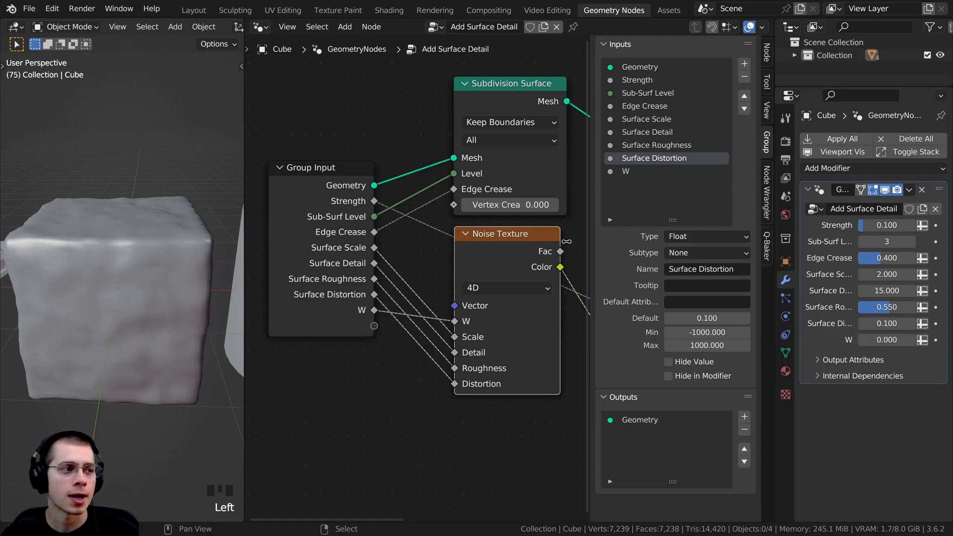
double_click(631, 172)
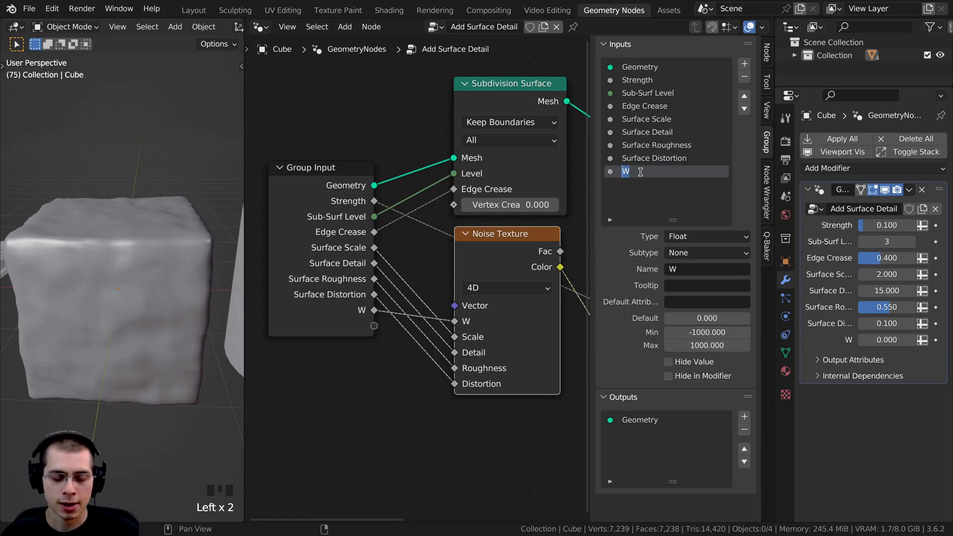
text(Surface Randomize)
key(Return)
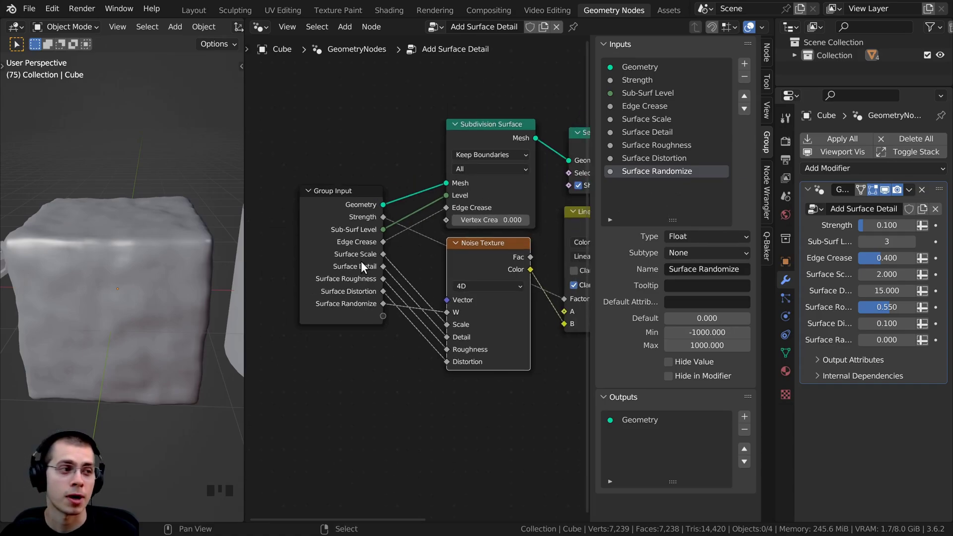
- Expose the Set Shade Smooth node's Shade Smooth option as a group input
scroll(360, 258, down, 2)
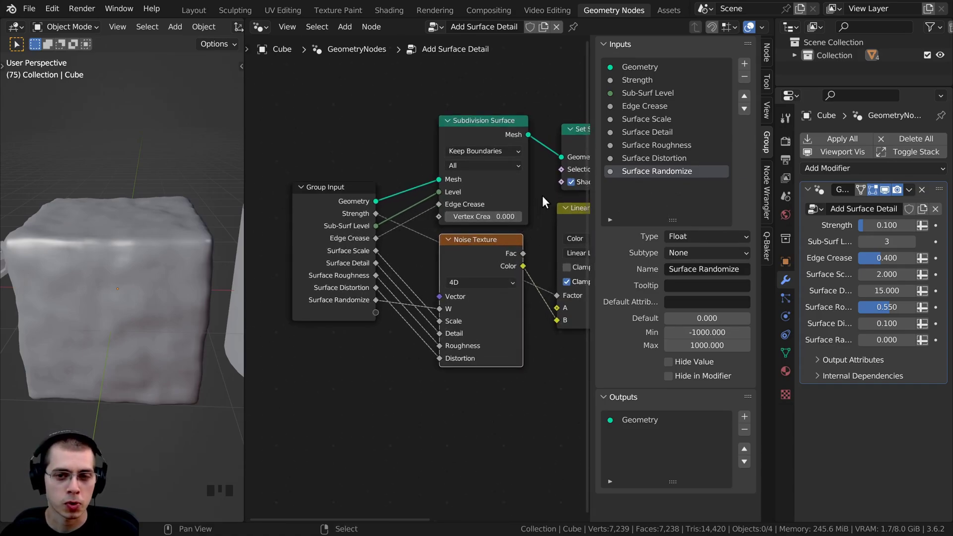
middle_drag(521, 194, 484, 193)
drag(523, 182, 339, 312)
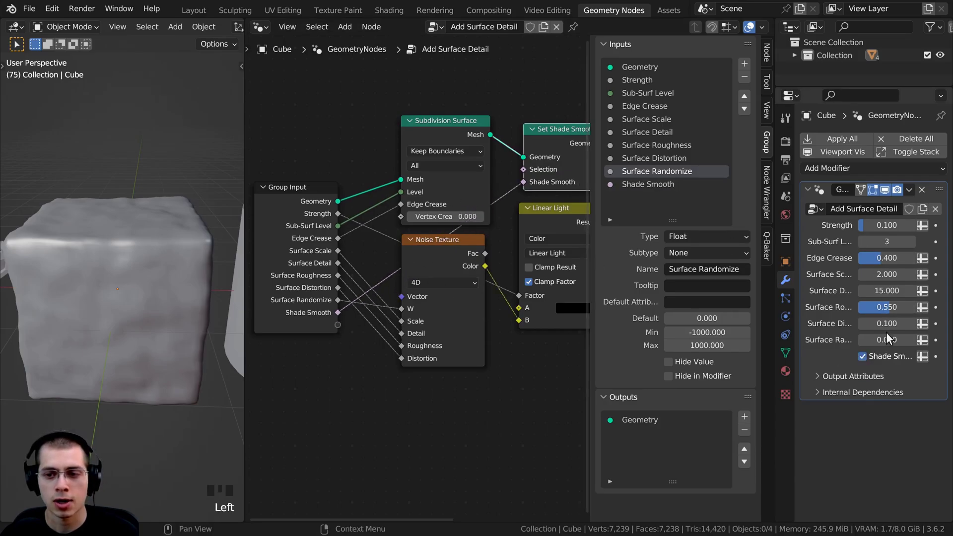
- Toggle the modifier's Shade Smooth option off and back on, and hide the node editor sidebar
click(862, 356)
click(862, 356)
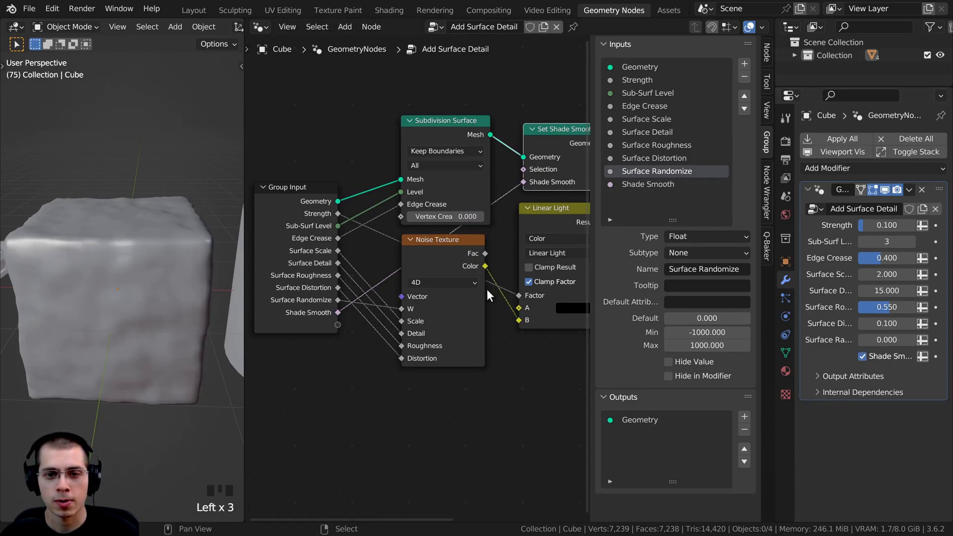
key(n)
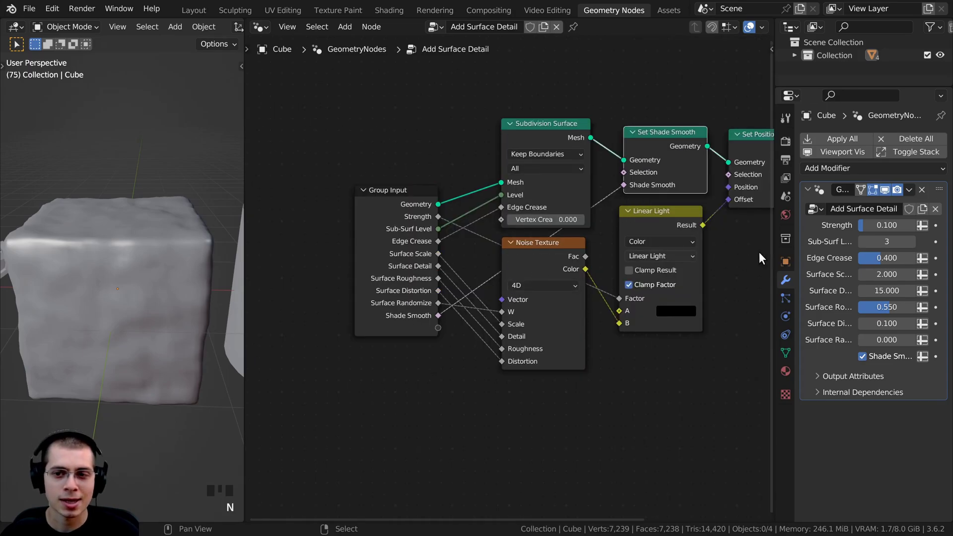
- Widen the Properties editor and the 3D viewport, and select the cube
drag(774, 241, 644, 243)
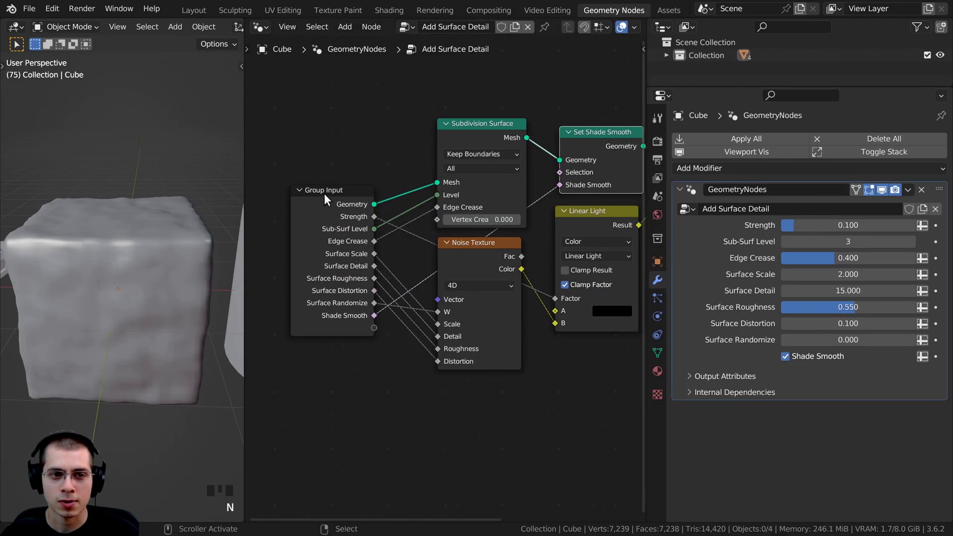
drag(245, 175, 483, 187)
shift+middle_drag(376, 215, 252, 219)
scroll(321, 214, down, 1)
right_click(252, 219)
scroll(252, 218, up, 2)
- Preview other Strength and Edge Crease values without keeping them, and raise the Sub-Surf Level to 4 before returning it to 3
drag(819, 225, 847, 225)
right_click(847, 225)
click(911, 242)
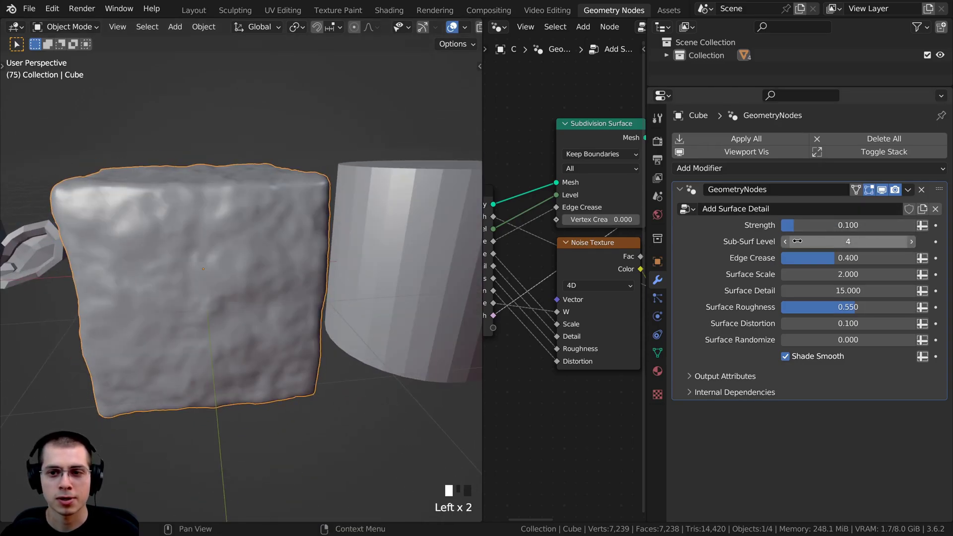
click(787, 242)
drag(789, 258, 746, 258)
right_click(746, 257)
- Preview other Surface Scale, Detail, Roughness and Distortion values, cancelling each, and toggle Shade Smooth off and back on
drag(841, 275, 768, 306)
right_click(856, 275)
right_click(840, 290)
right_click(768, 307)
drag(842, 292, 838, 292)
right_click(838, 291)
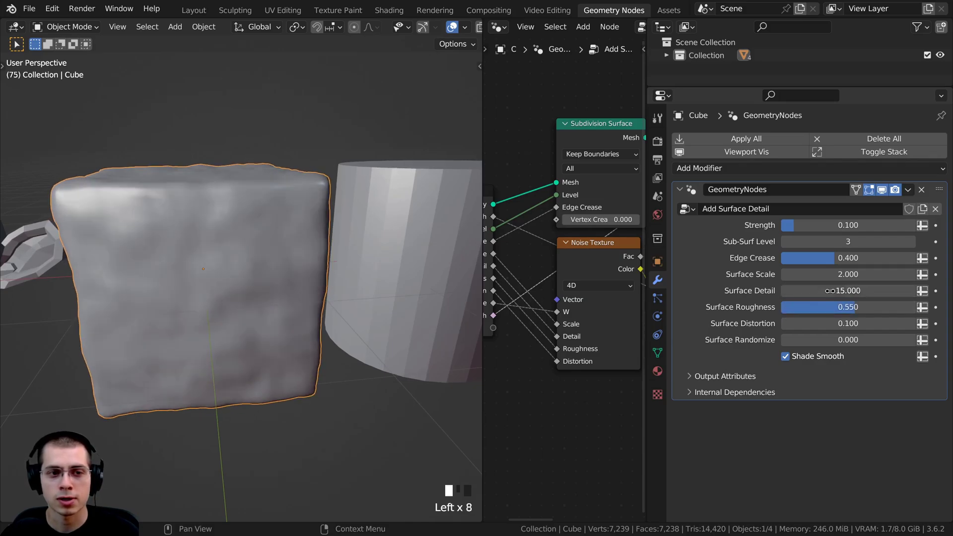
drag(844, 324, 789, 356)
right_click(830, 324)
click(785, 356)
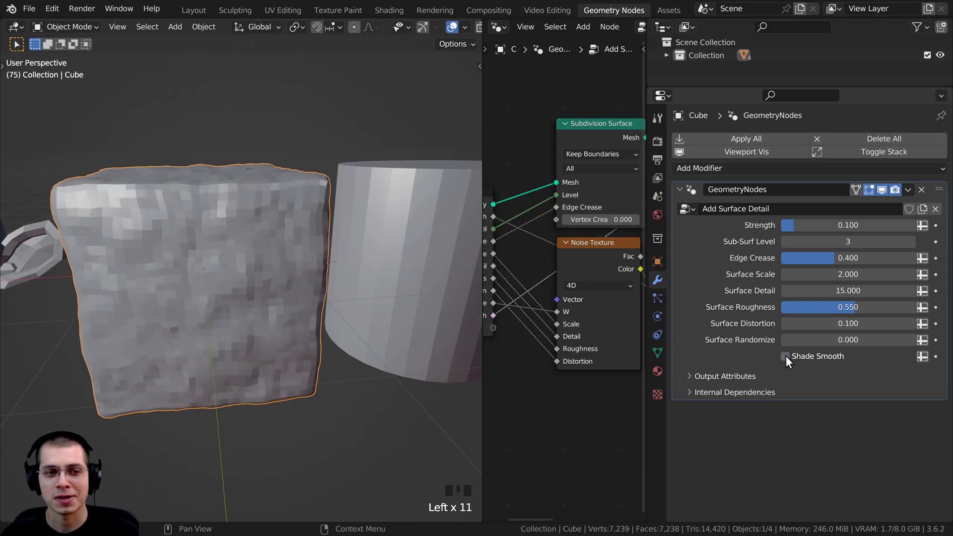
click(786, 356)
middle_drag(343, 318, 368, 296)
key(a)
middle_drag(551, 200, 585, 199)
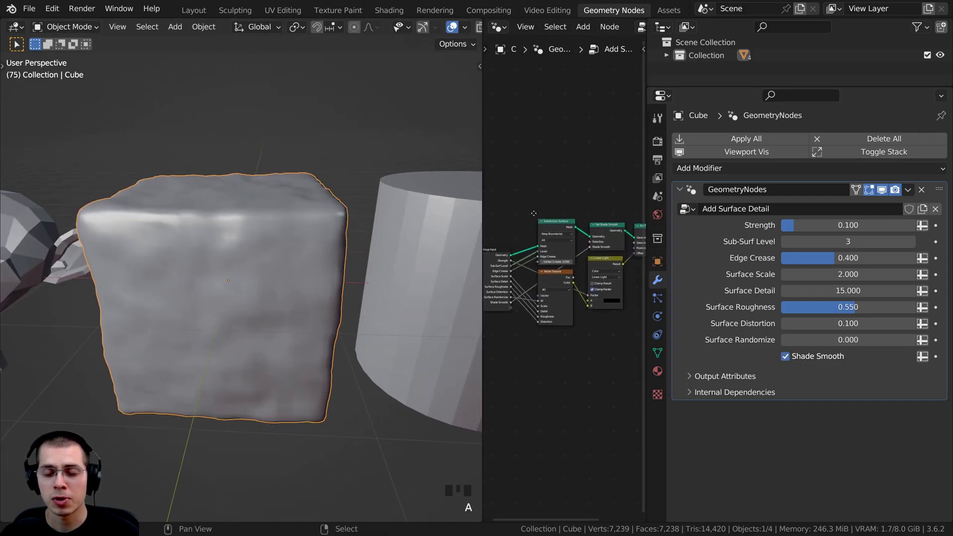
scroll(586, 205, up, 2)
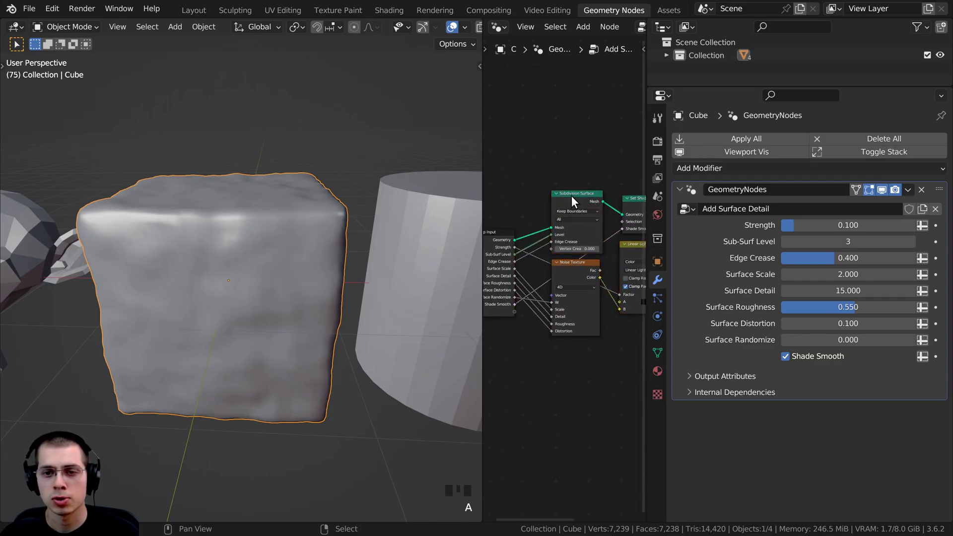
middle_drag(532, 238, 536, 238)
scroll(274, 200, down, 1)
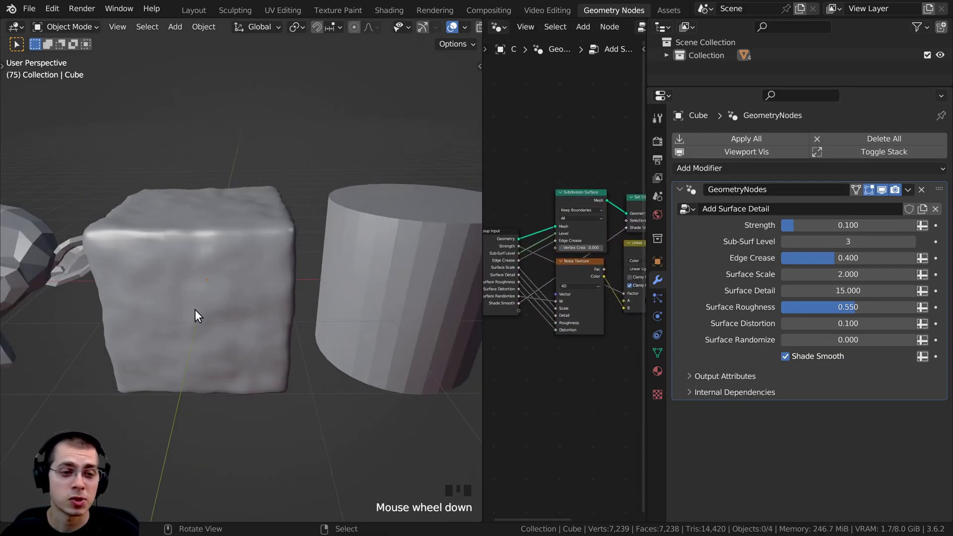
- Select the cylinder and add a Geometry Nodes modifier to it that uses the existing Add Surface Detail node group
shift+middle_drag(195, 311, 109, 298)
right_click(291, 198)
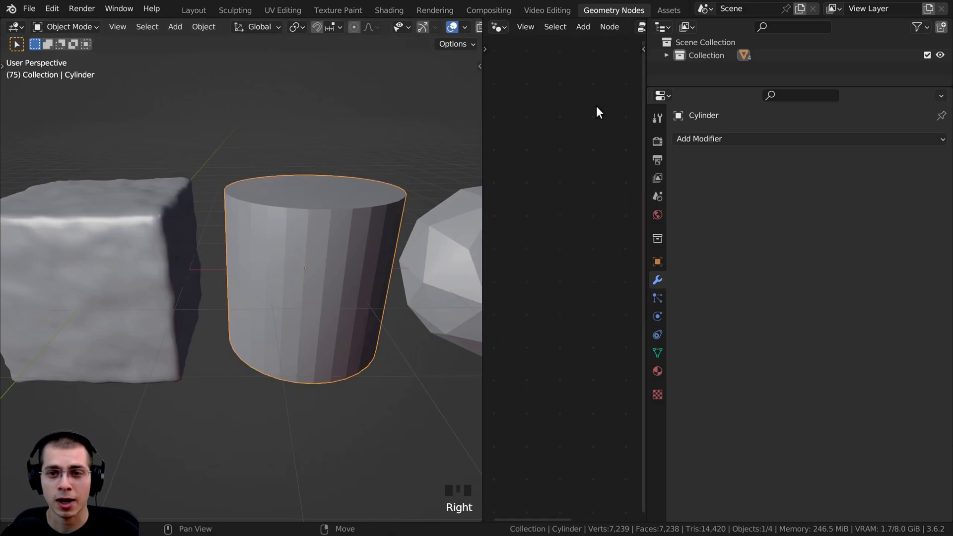
click(713, 138)
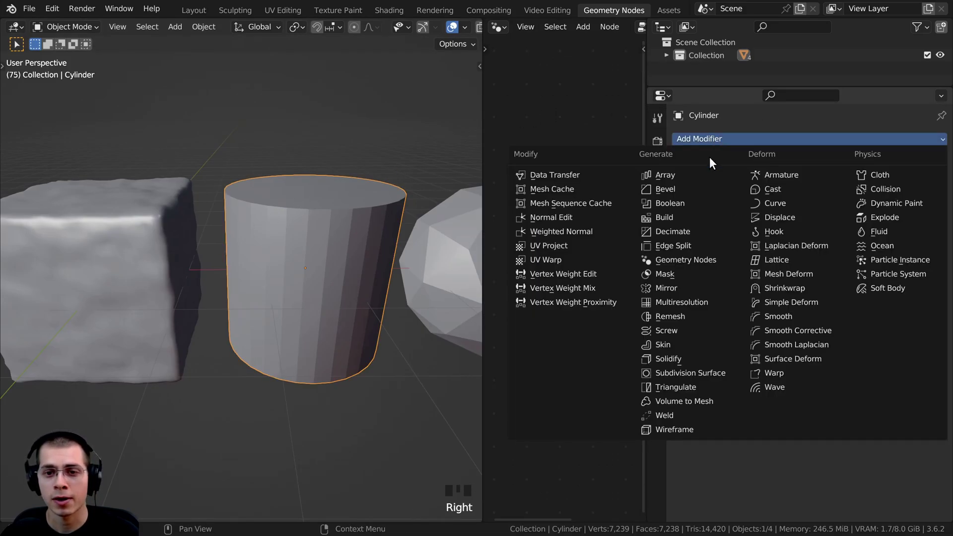
click(687, 260)
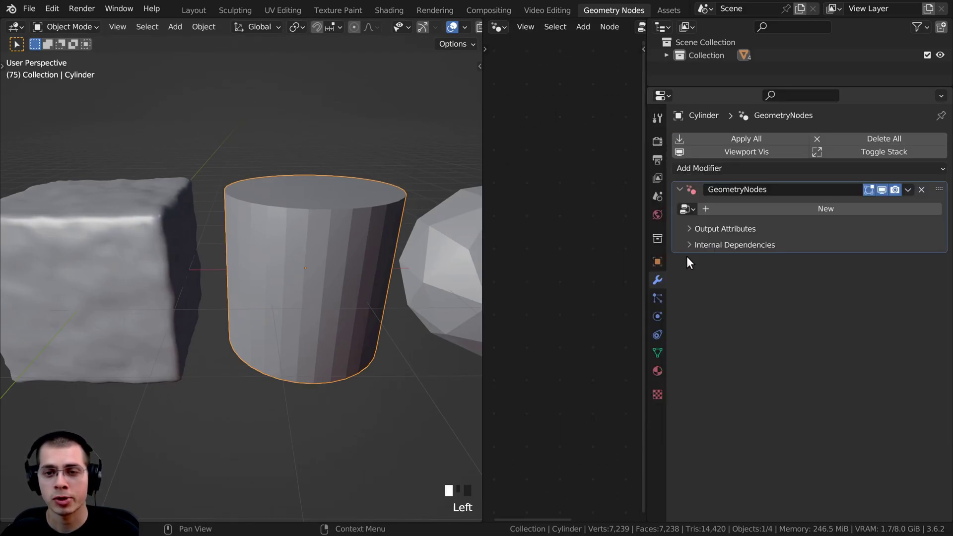
click(689, 213)
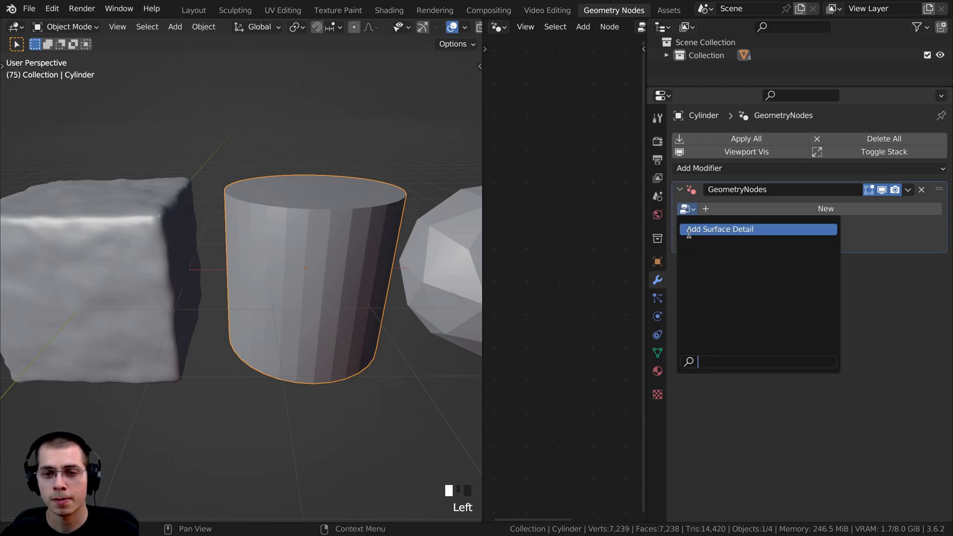
click(693, 234)
- Widen the 3D viewport and split off an area above it as an Asset Browser
middle_drag(314, 186, 275, 223)
scroll(284, 325, down, 1)
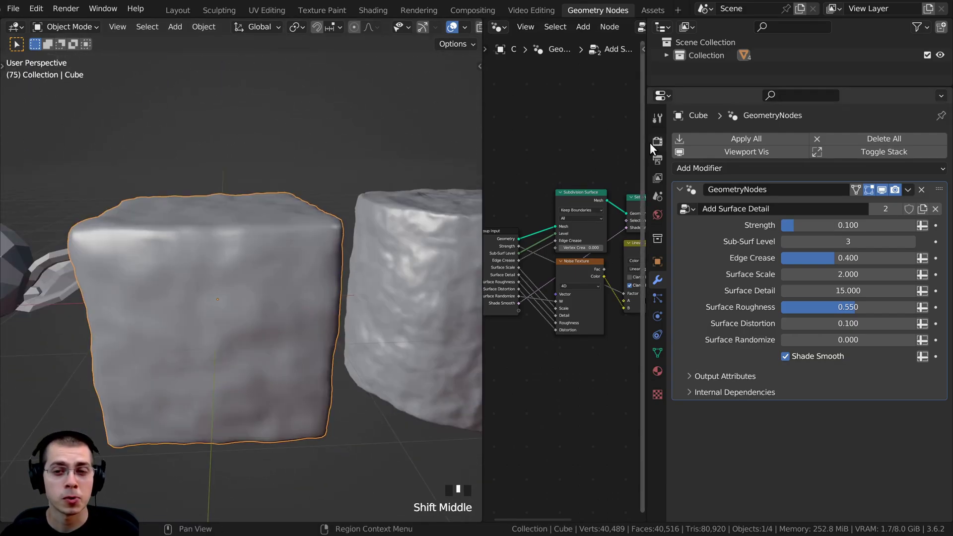
drag(647, 139, 730, 139)
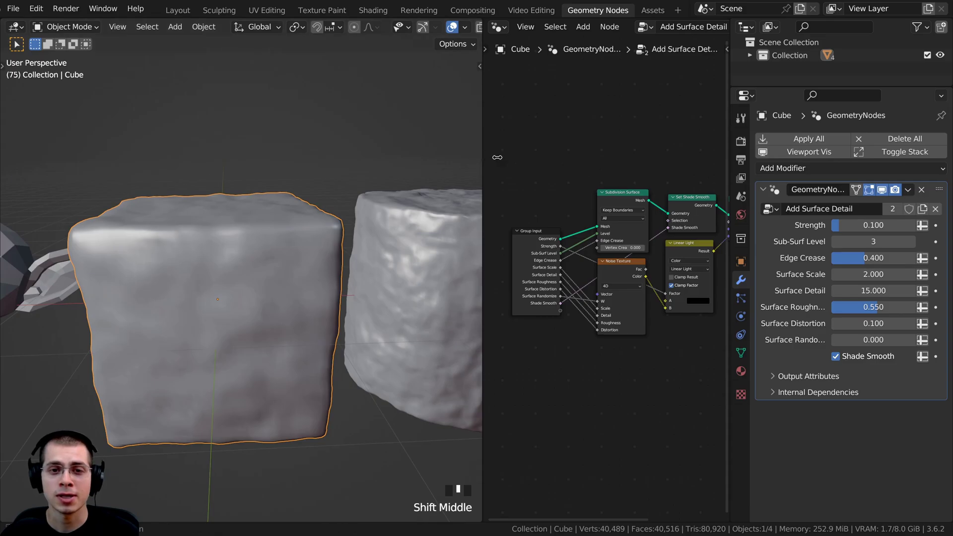
drag(481, 158, 574, 110)
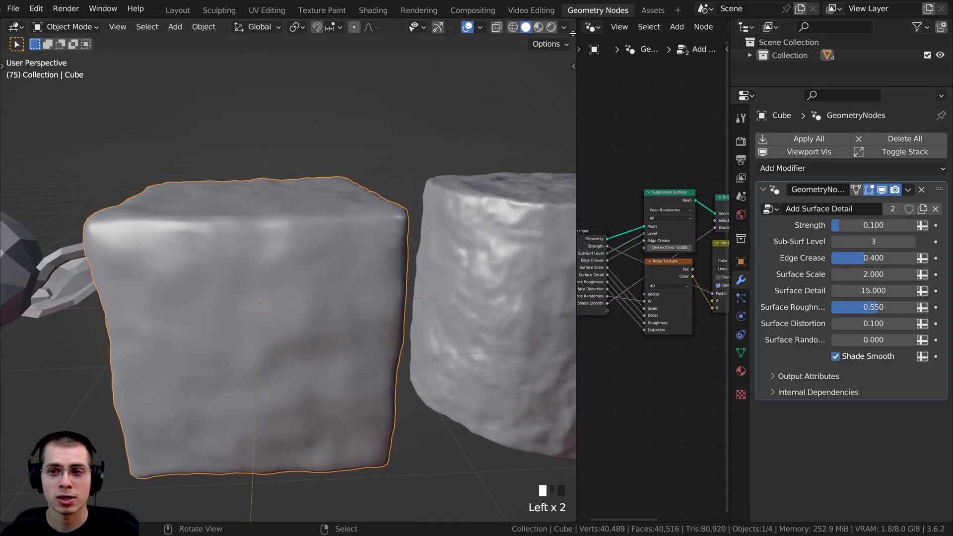
drag(573, 33, 298, 190)
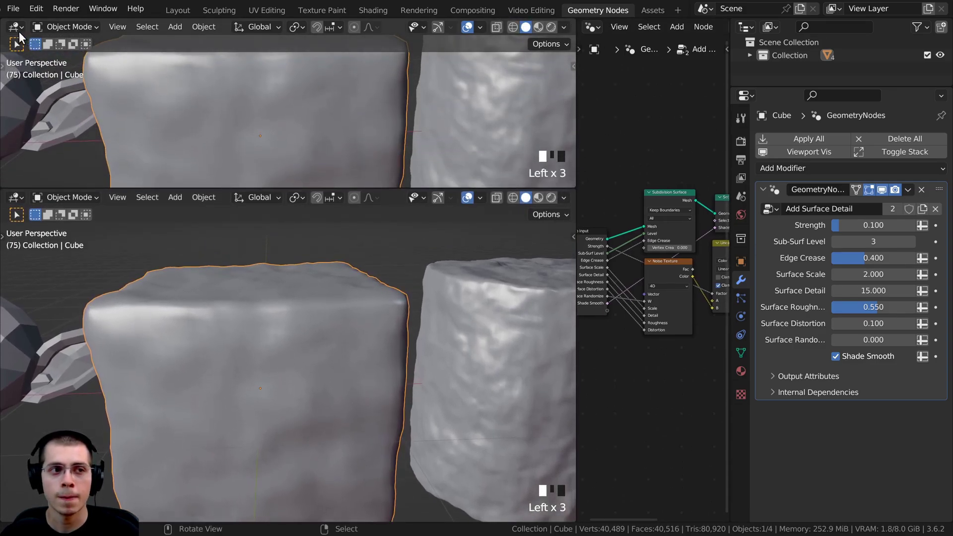
click(17, 28)
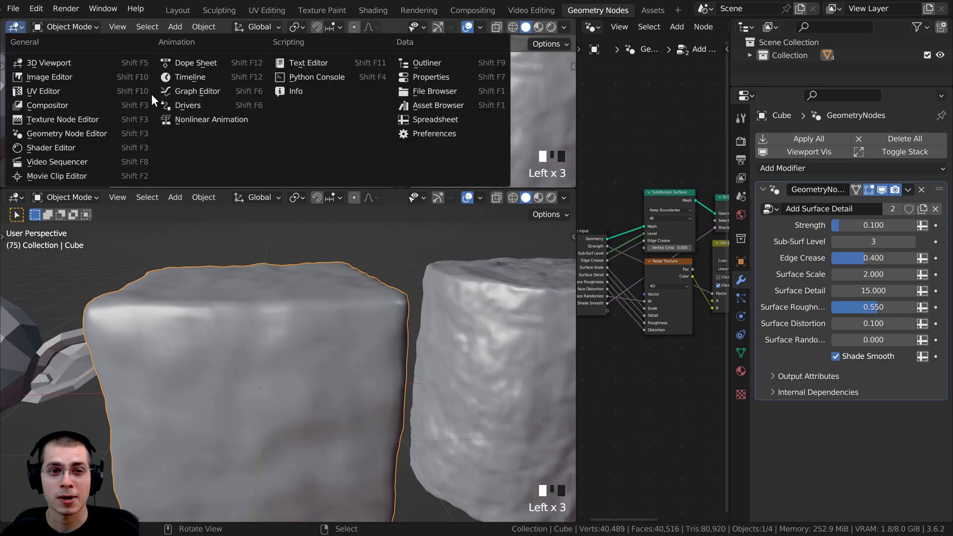
click(426, 107)
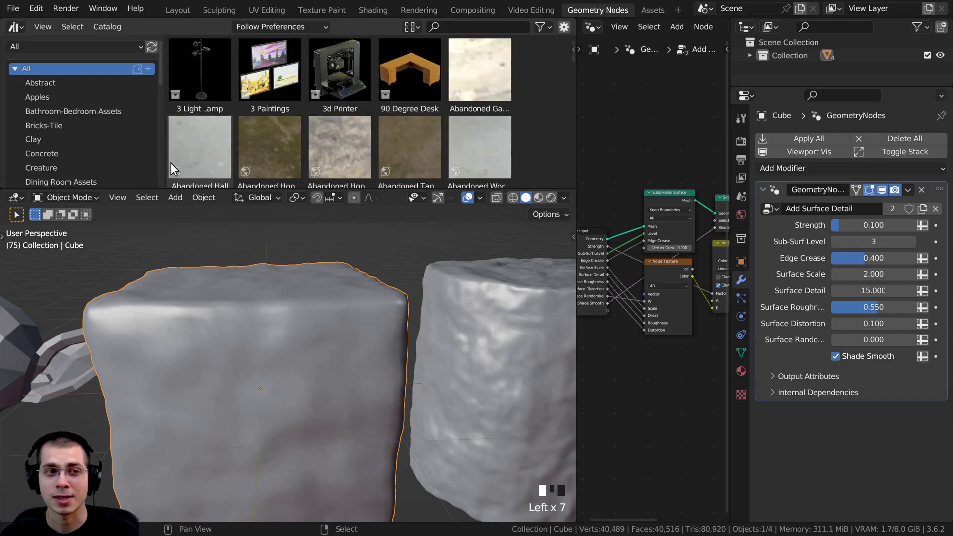
- Switch the Asset Browser to the Ultimate Material Pack library and search it for "sand"
click(35, 45)
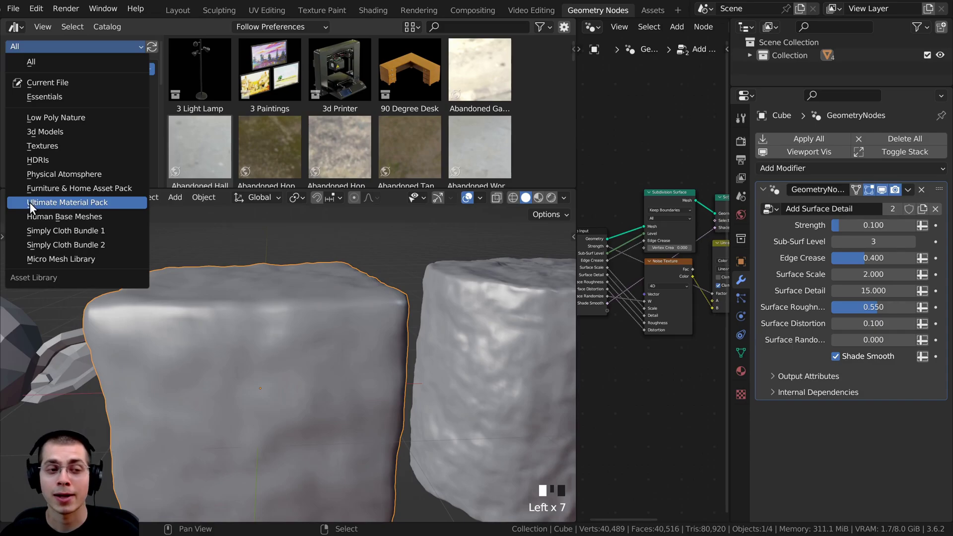
click(67, 204)
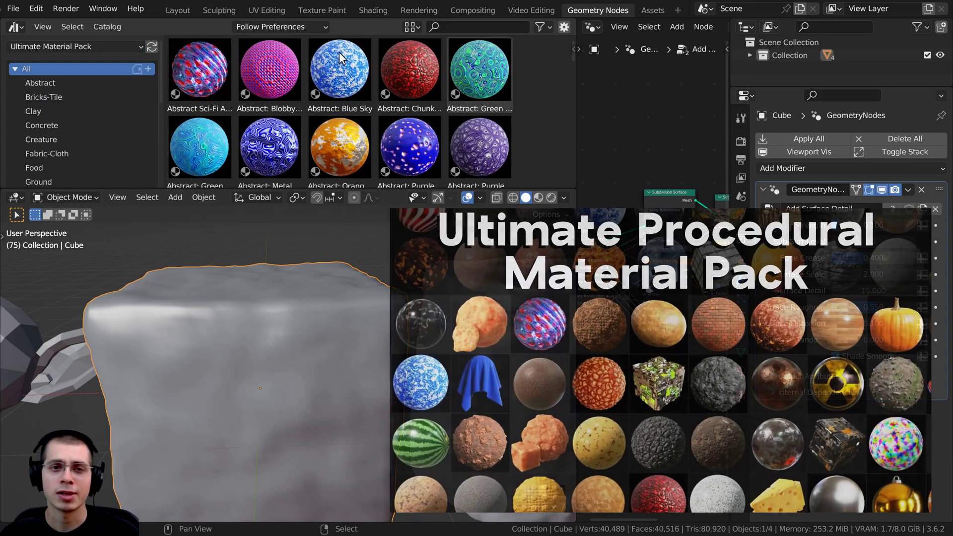
mouse_move(573, 54)
mouse_down()
mouse_move(573, 67)
mouse_move(571, 47)
mouse_up()
scroll(55, 87, down, 6)
scroll(55, 88, up, 6)
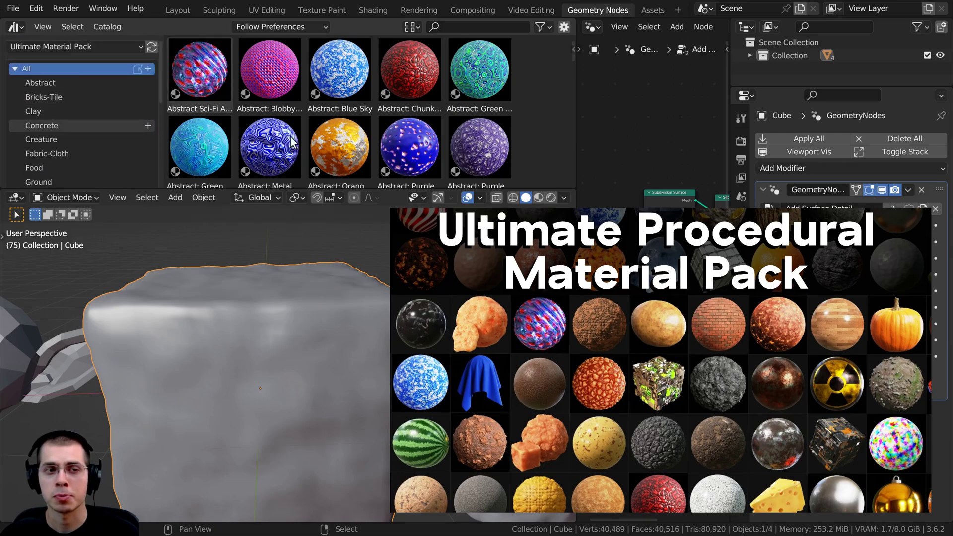
click(463, 28)
text(sand)
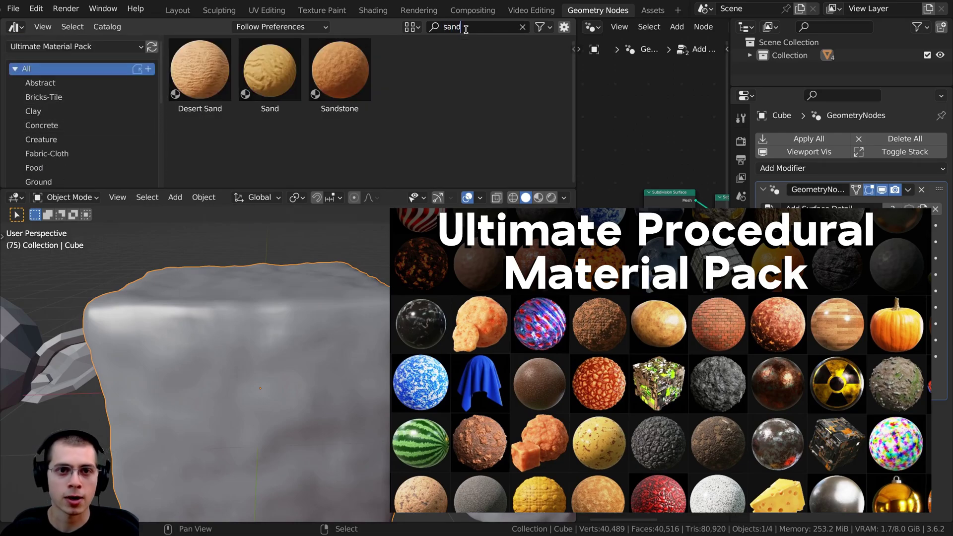
key(Return)
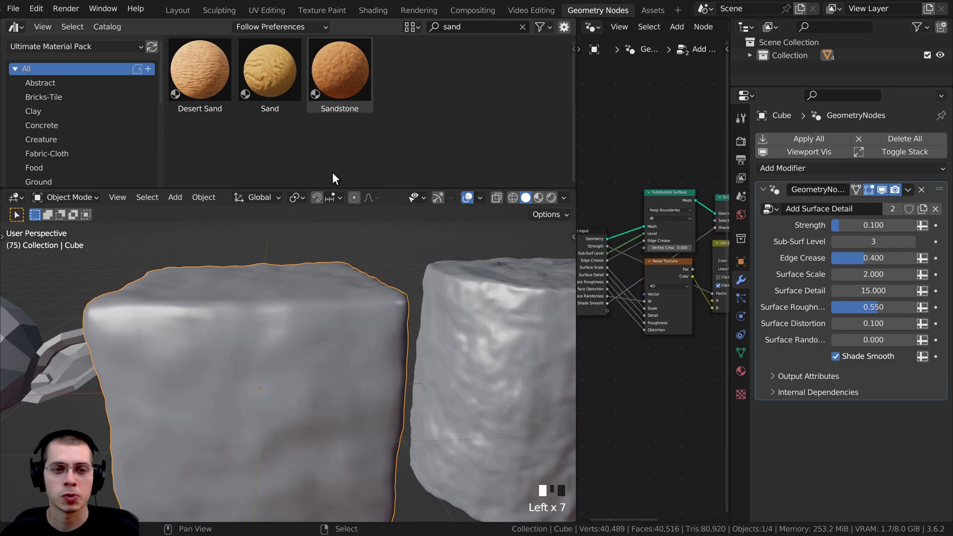
- Apply the Sandstone material from the asset library to the cube
mouse_move(322, 258)
middle_down()
mouse_move(311, 368)
mouse_move(311, 299)
middle_up()
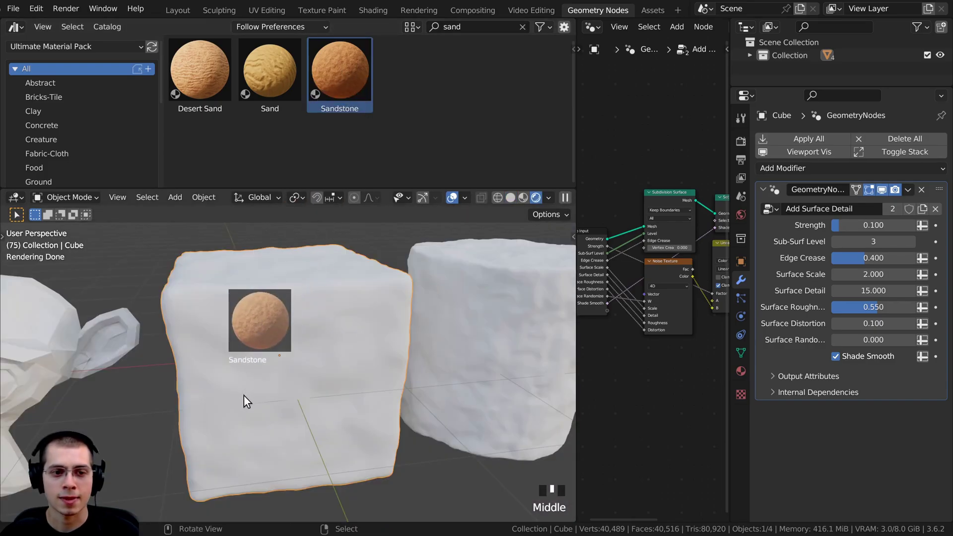
drag(243, 400, 277, 340)
middle_drag(277, 341, 299, 362)
scroll(276, 353, up, 2)
scroll(500, 285, up, 1)
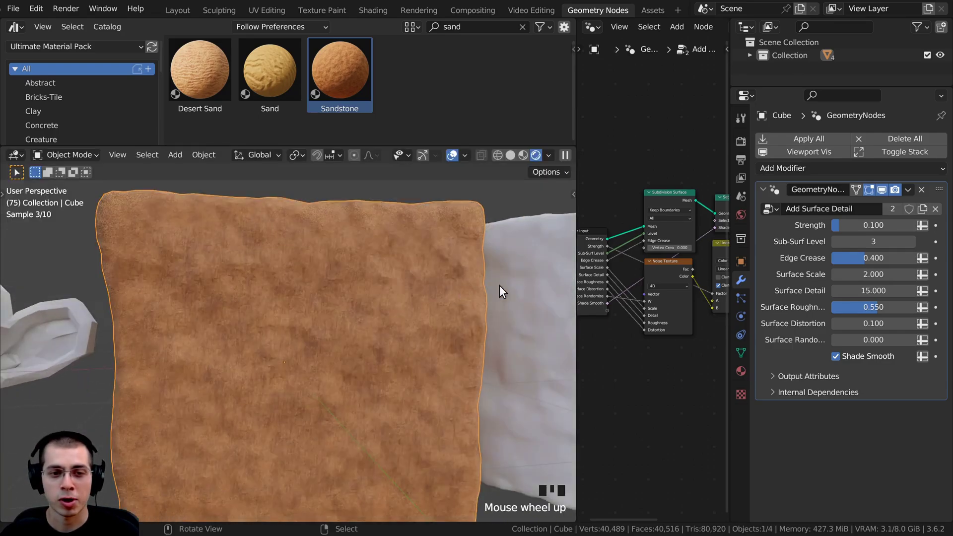
- Set the cube's Sub-Surf Level to 5 and toggle the modifier's viewport display off and back on to compare the surface
click(912, 243)
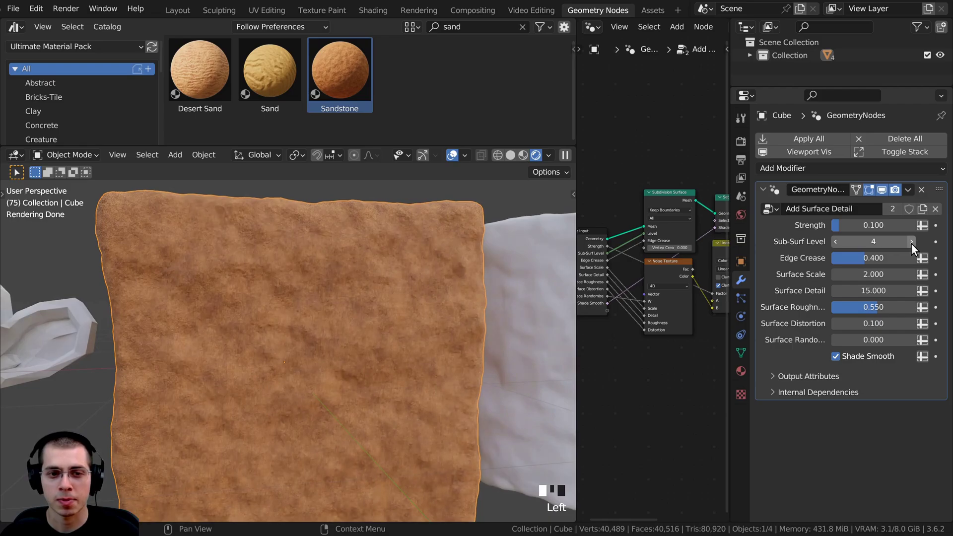
click(914, 242)
mouse_move(317, 320)
middle_down()
mouse_move(369, 326)
mouse_move(254, 338)
mouse_move(238, 372)
mouse_move(404, 338)
mouse_move(337, 407)
mouse_move(302, 394)
mouse_move(319, 307)
middle_up()
scroll(311, 377, up, 2)
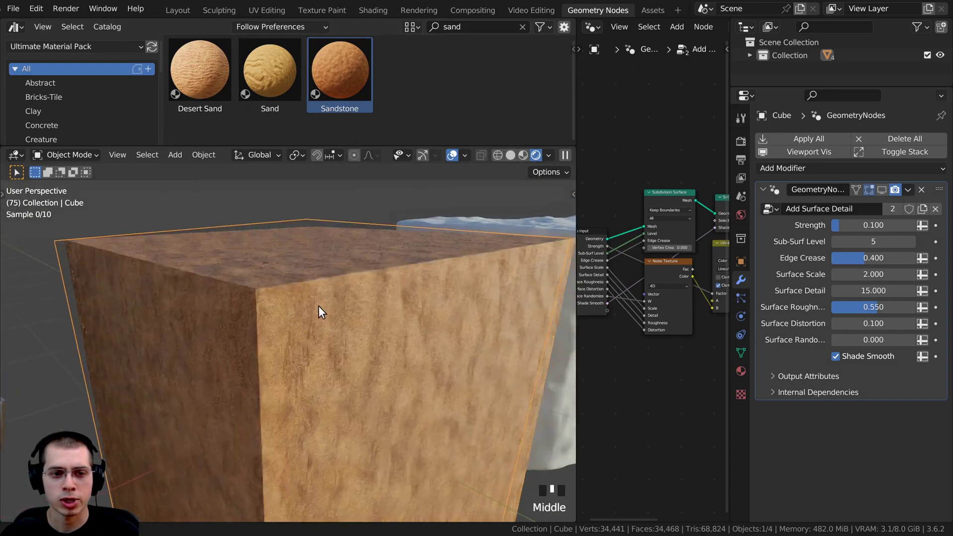
click(882, 190)
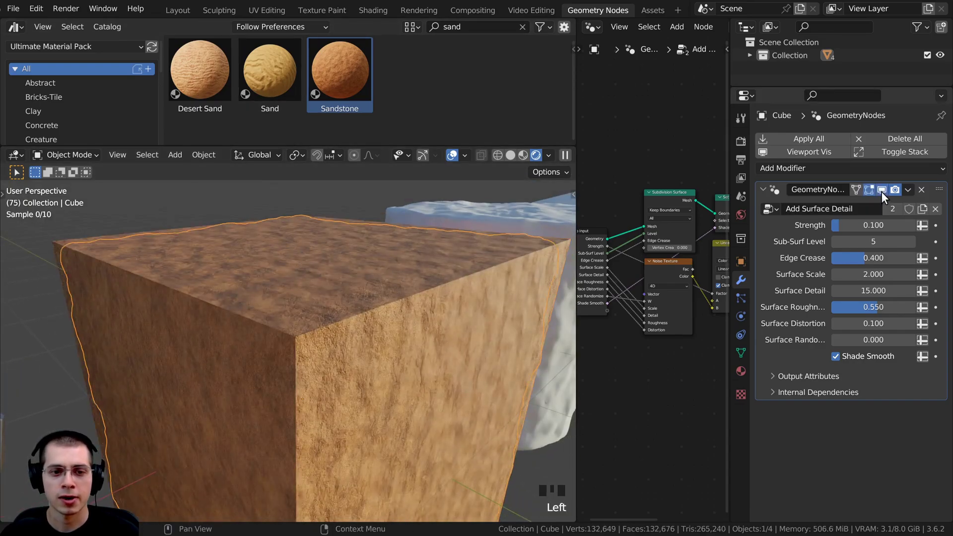
middle_drag(411, 277, 337, 408)
scroll(241, 428, up, 2)
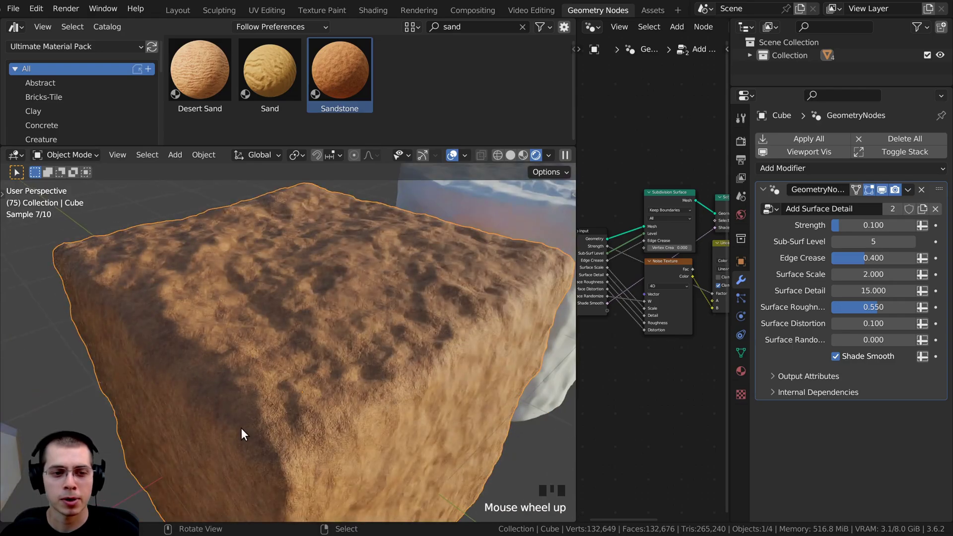
middle_drag(242, 428, 318, 399)
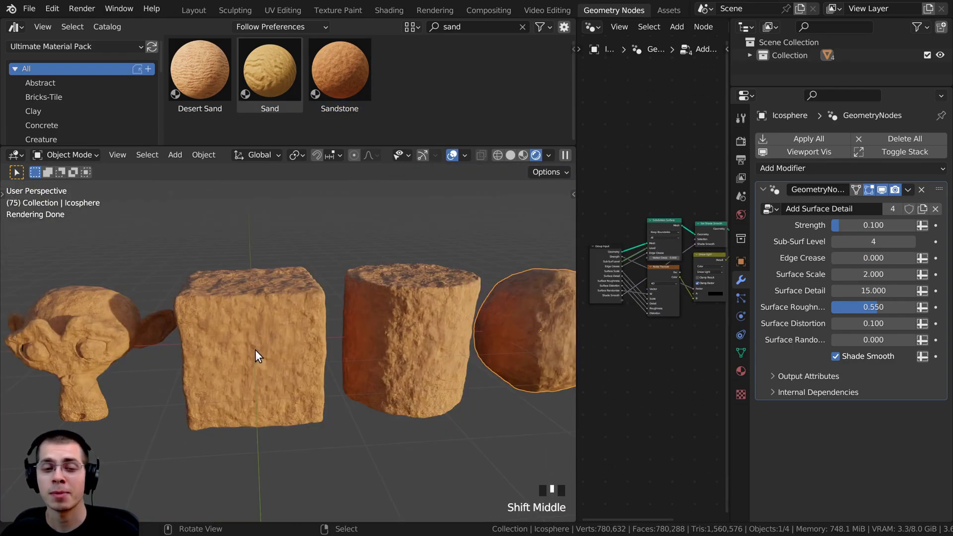
mouse_move(256, 349)
middle_down()
mouse_move(296, 347)
mouse_move(266, 335)
middle_up()
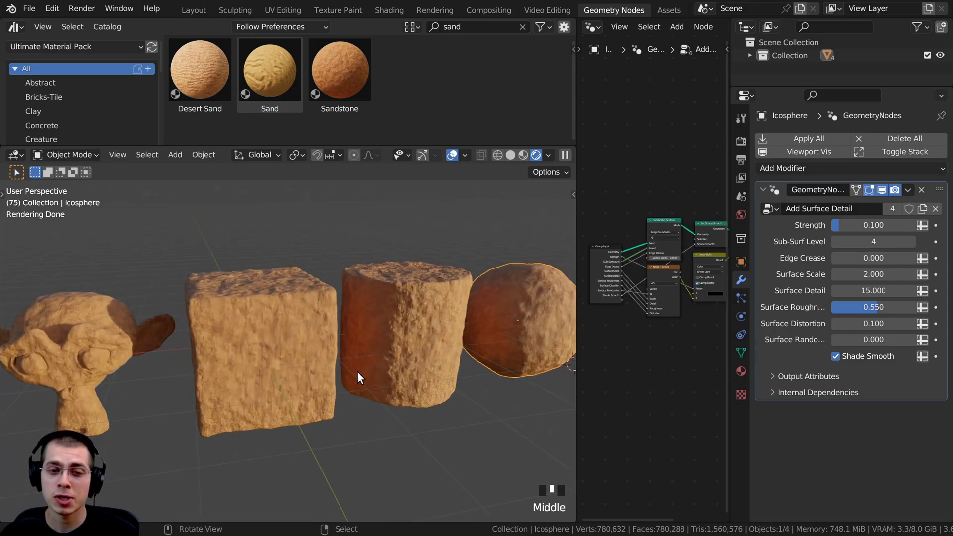
middle_drag(502, 362, 416, 358)
scroll(406, 369, up, 1)
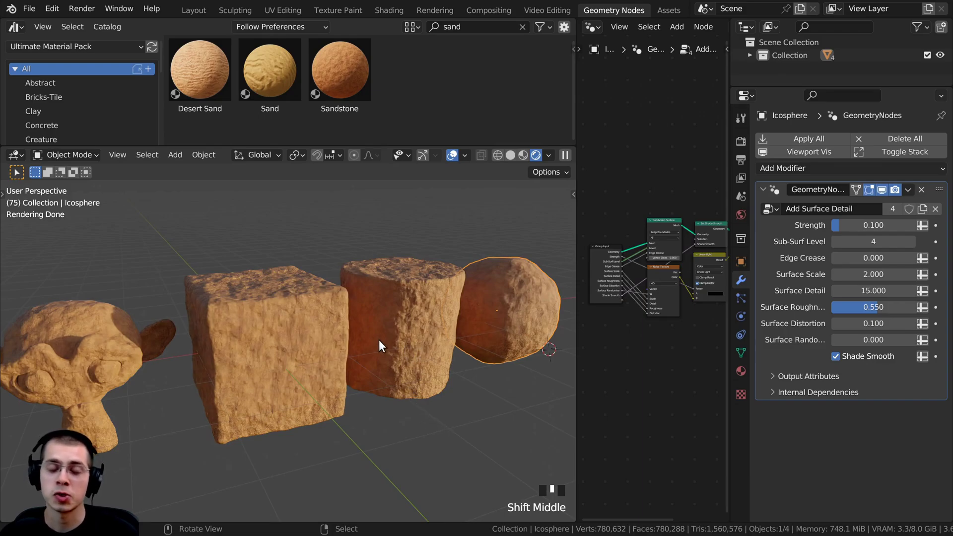
middle_drag(389, 320, 376, 317)
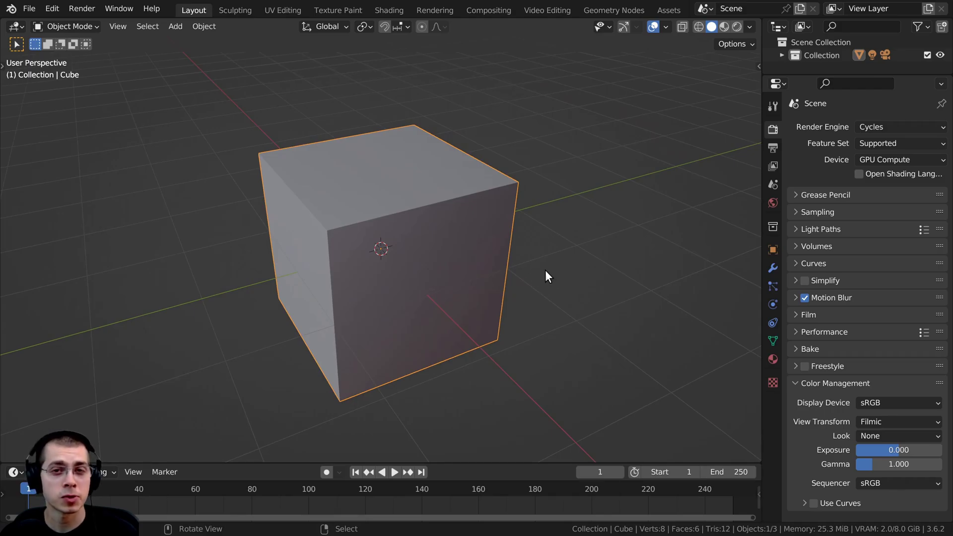
- Append the Add Surface Detail node tree from Add Surface Detail.blend into the new file
scroll(346, 139, down, 1)
middle_drag(371, 164, 375, 151)
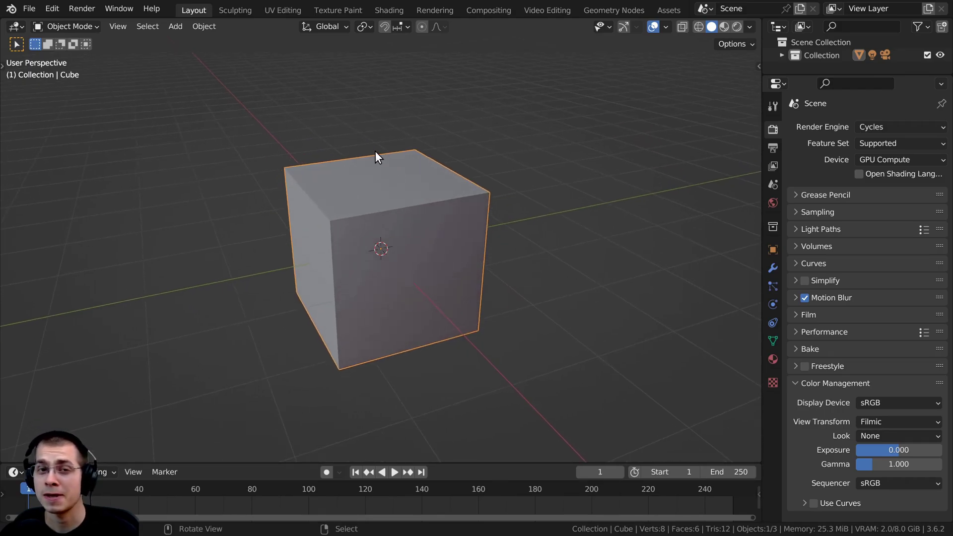
click(33, 10)
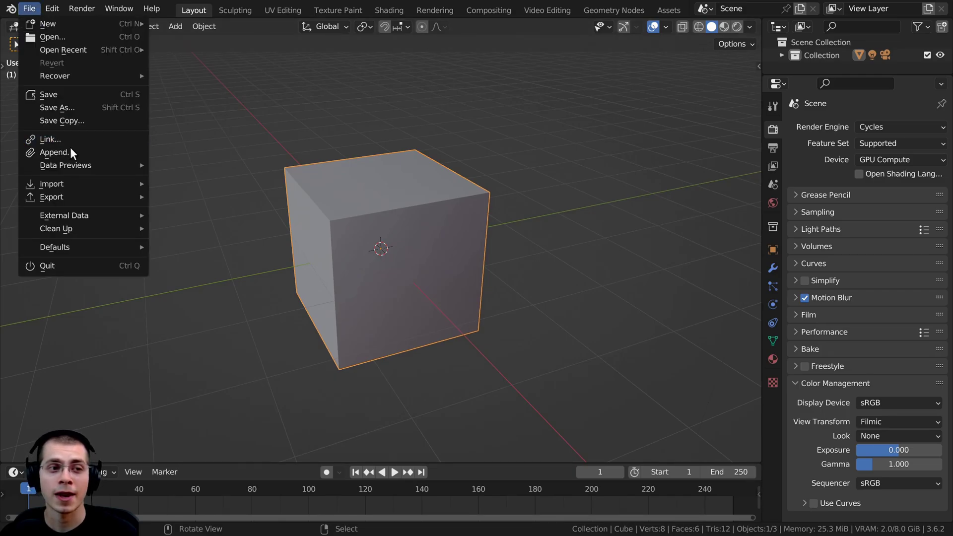
click(55, 152)
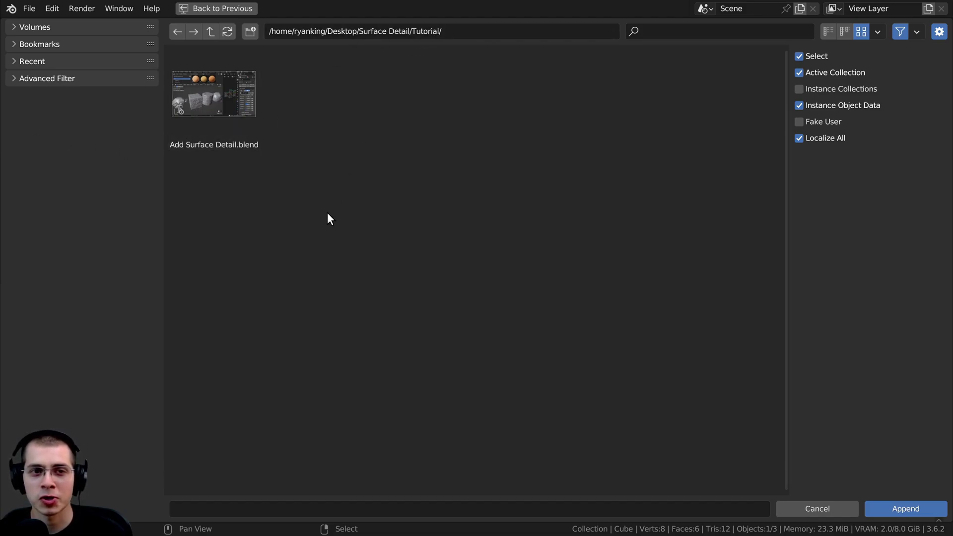
double_click(228, 96)
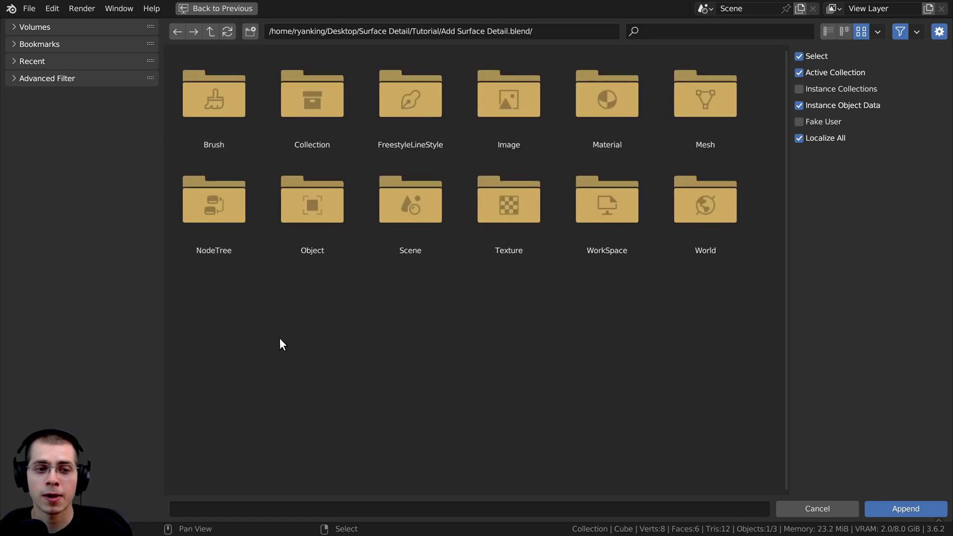
double_click(218, 223)
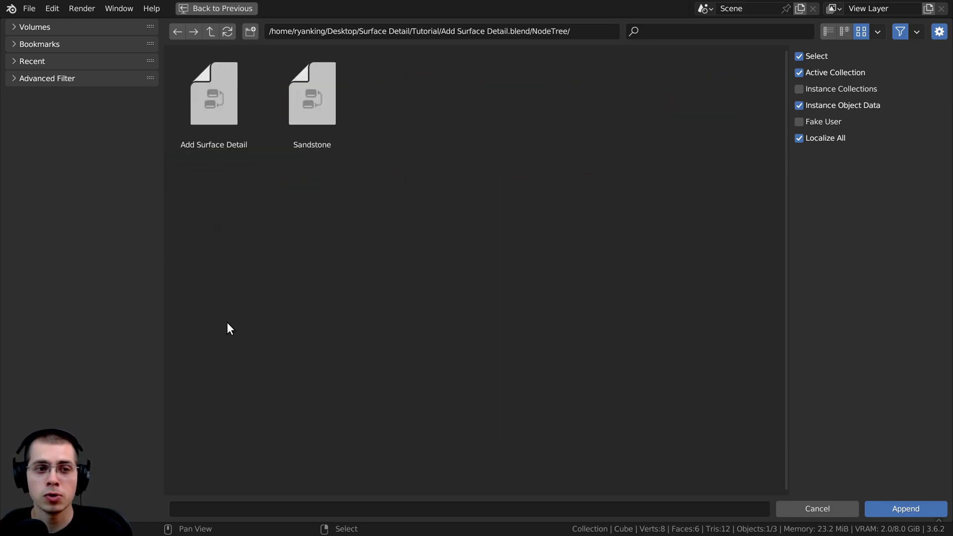
click(217, 111)
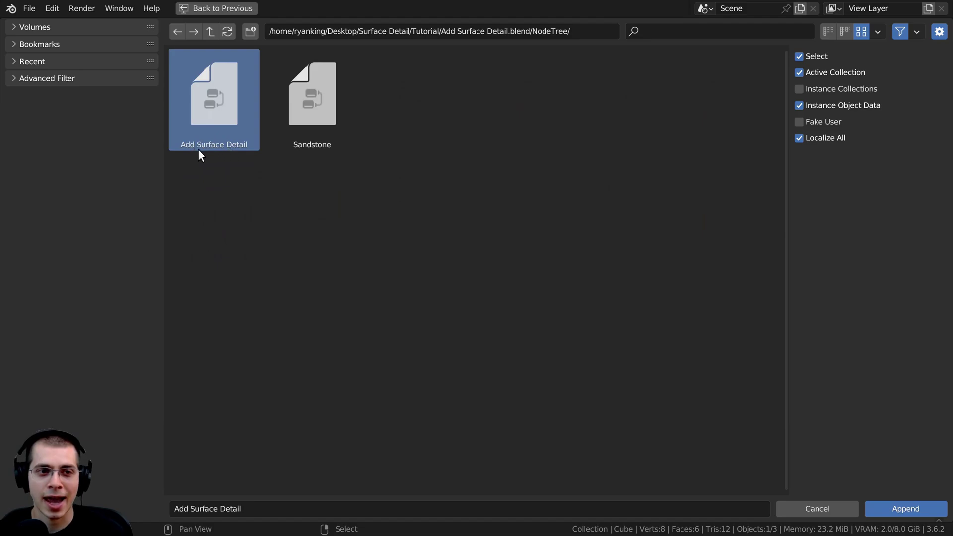
double_click(211, 105)
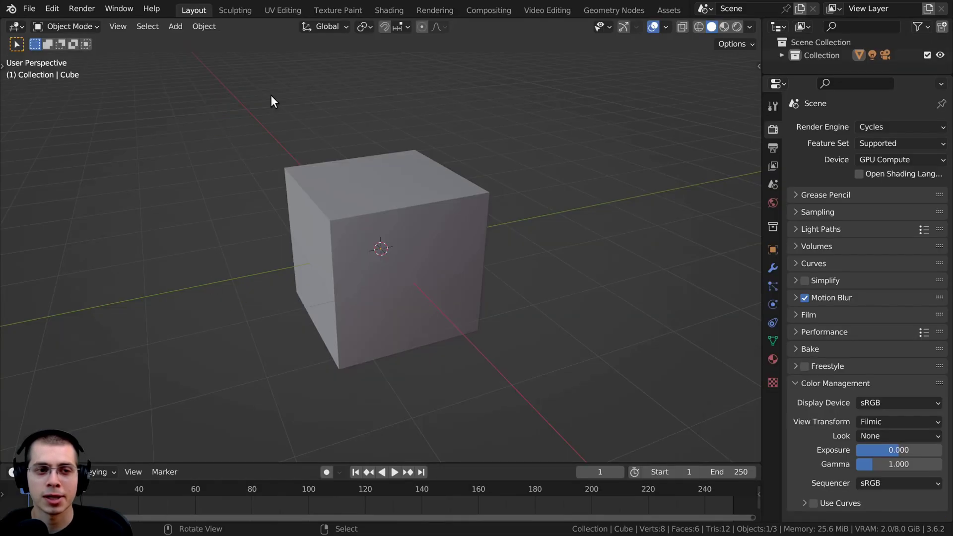
- Add a Geometry Nodes modifier to the default cube and assign it the Add Surface Detail node group
click(362, 221)
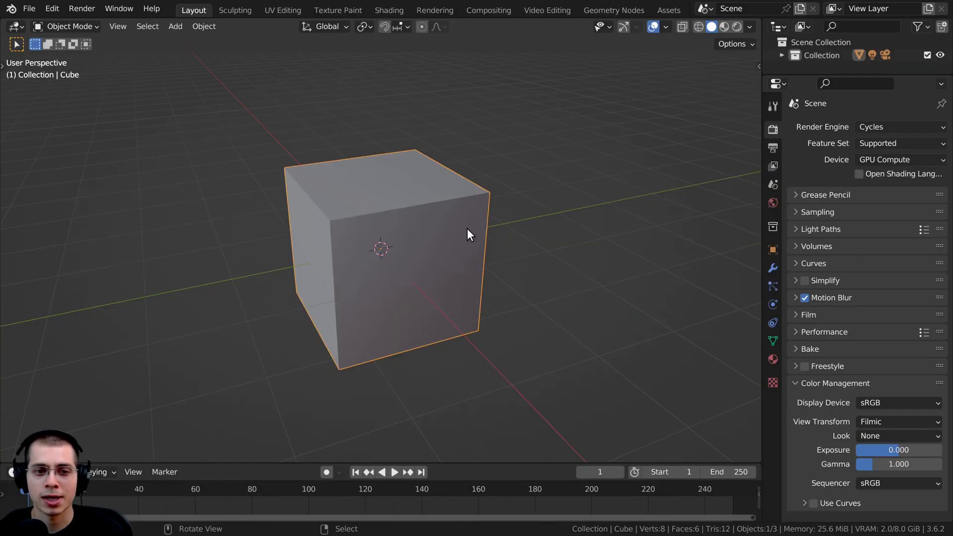
click(768, 267)
drag(762, 267, 676, 149)
click(719, 127)
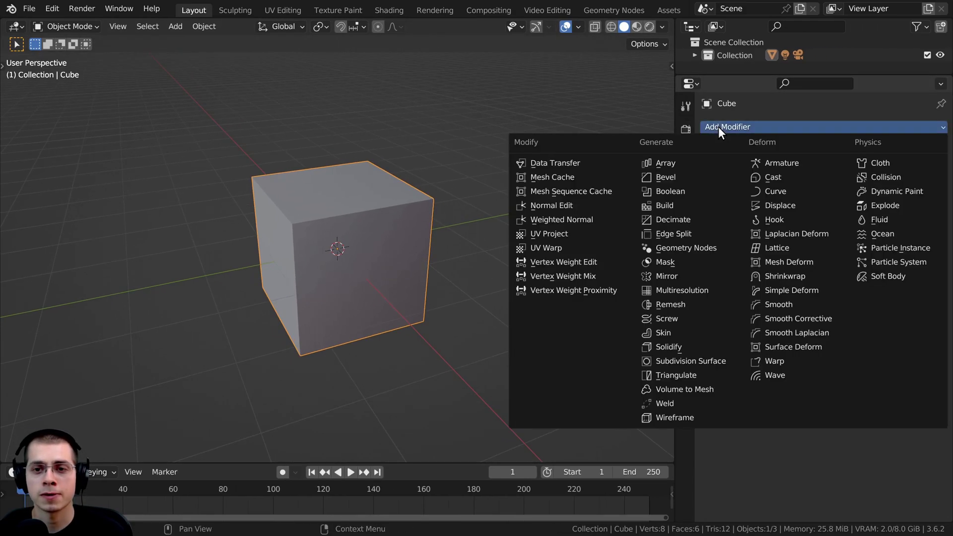
click(700, 246)
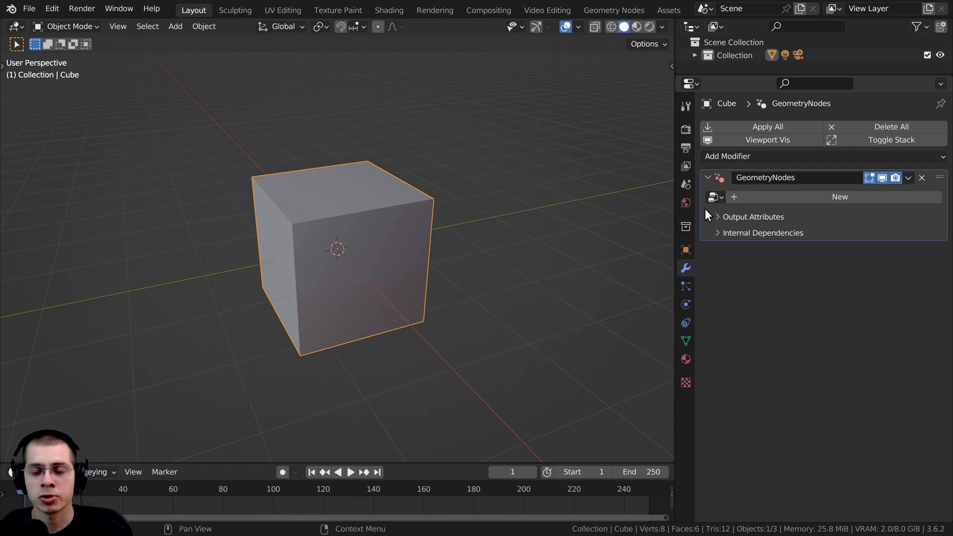
click(716, 198)
click(725, 215)
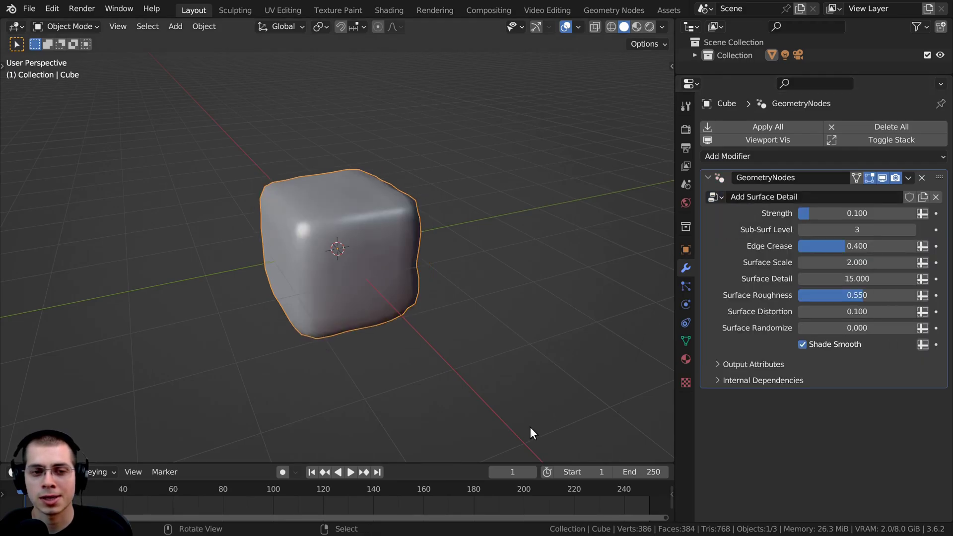
- Set the cube's Sub-Surf Level to 6, Edge Crease to about 0.707 and Surface Roughness to about 0.682, and deselect it
scroll(446, 308, up, 2)
middle_drag(427, 288, 374, 275)
scroll(374, 275, up, 1)
click(912, 231)
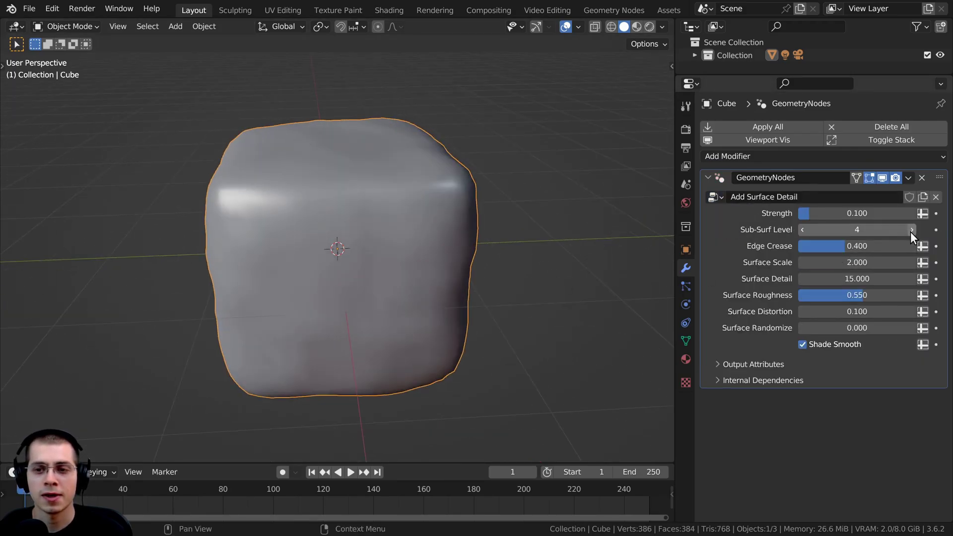
click(911, 232)
click(912, 232)
drag(846, 246, 881, 246)
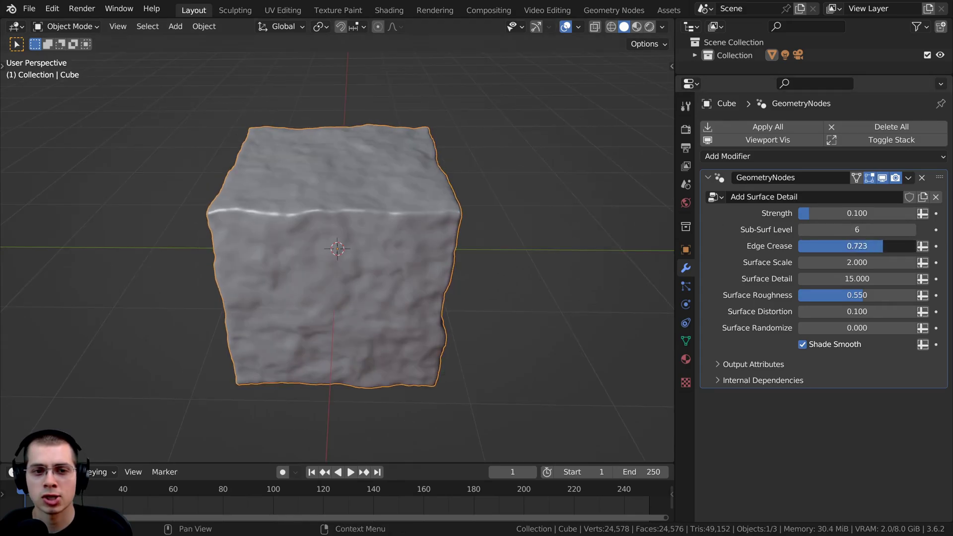
drag(856, 297, 870, 297)
middle_drag(466, 282, 503, 269)
click(508, 248)
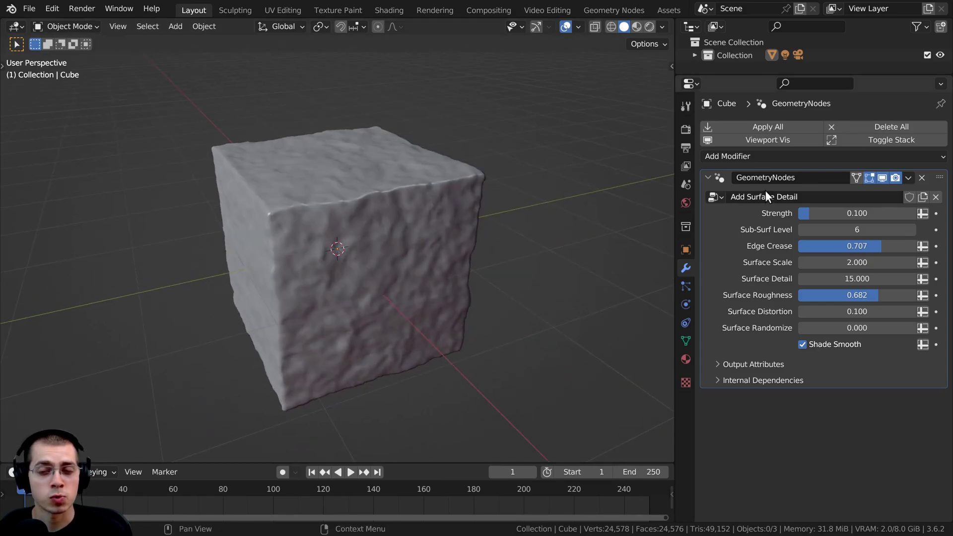
- Examine the cube's modifier name and the name of its assigned node group
middle_drag(463, 181, 442, 182)
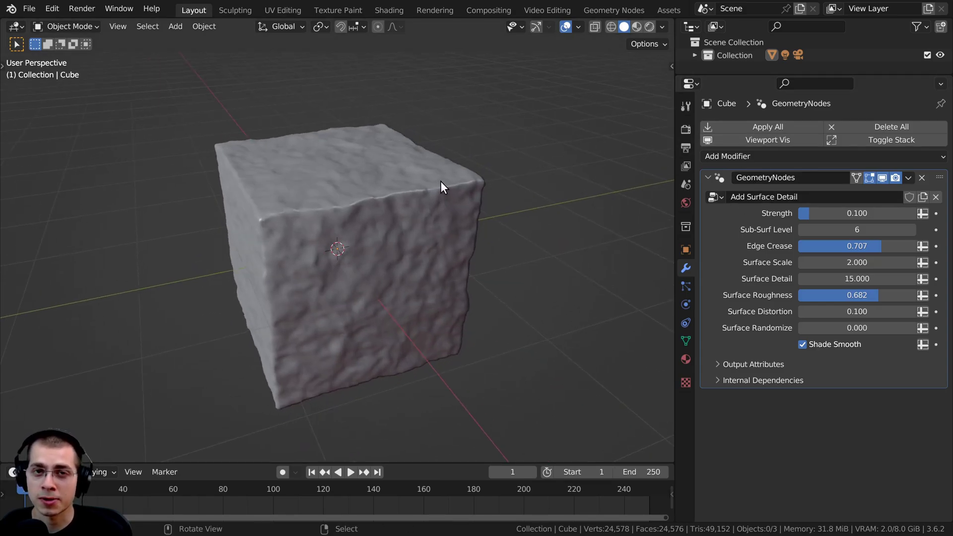
drag(729, 73, 729, 67)
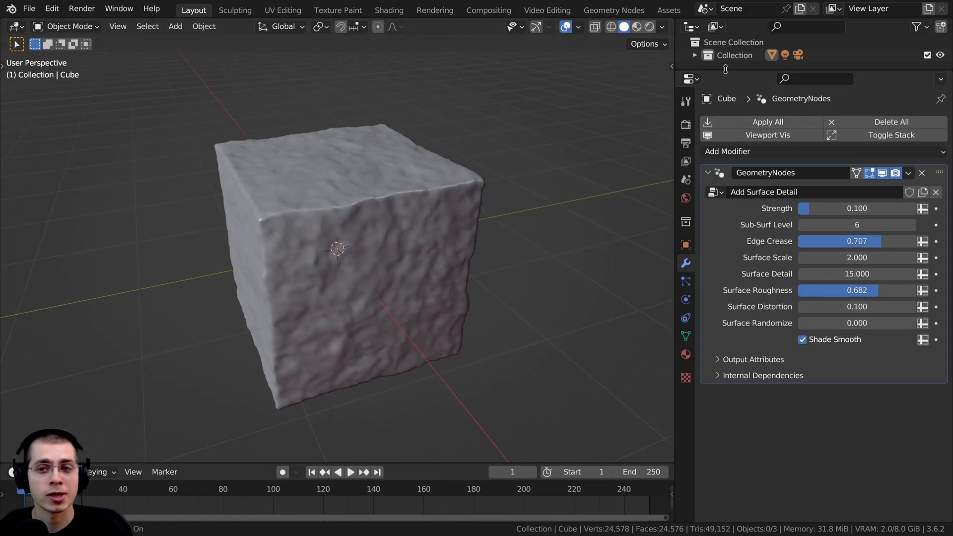
click(736, 174)
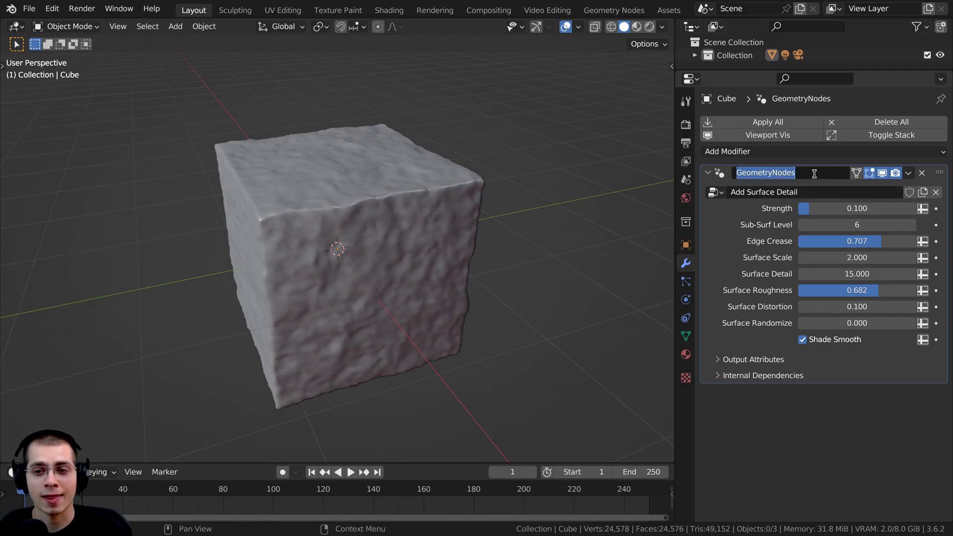
click(607, 218)
click(819, 193)
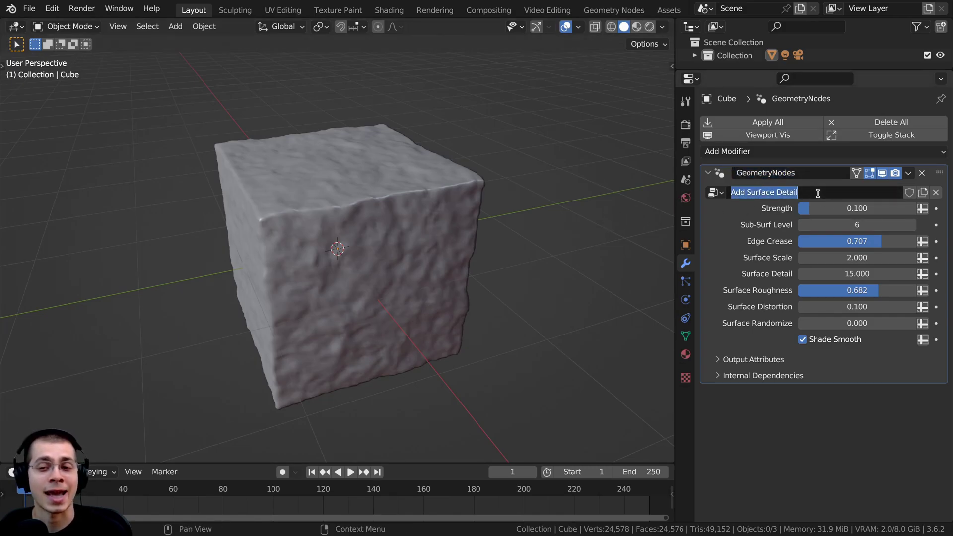
click(821, 193)
drag(826, 192, 715, 193)
click(584, 225)
shift+middle_drag(579, 218, 590, 213)
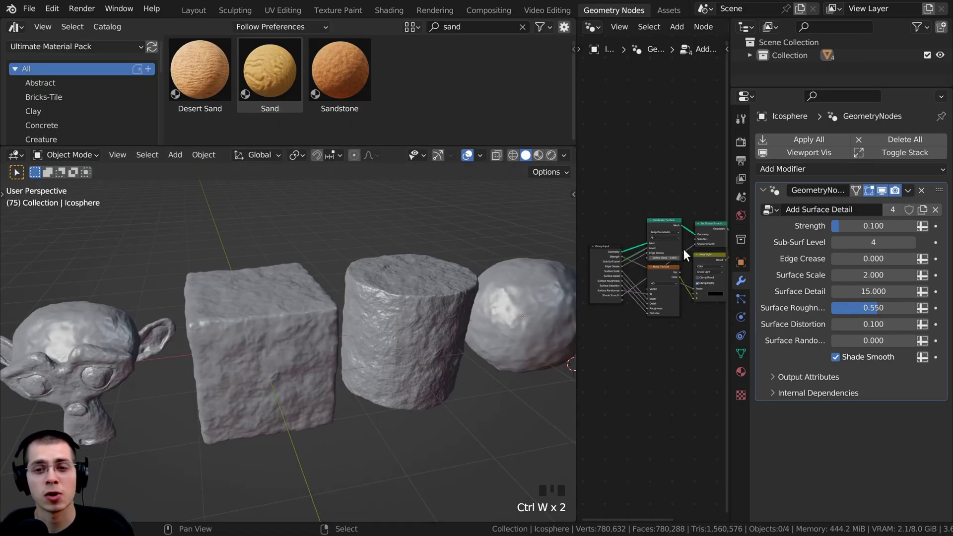
- In the original file, widen the node editor and the Properties editor to show the full modifier settings
key(a)
key(a)
key(a)
middle_drag(422, 239, 388, 233)
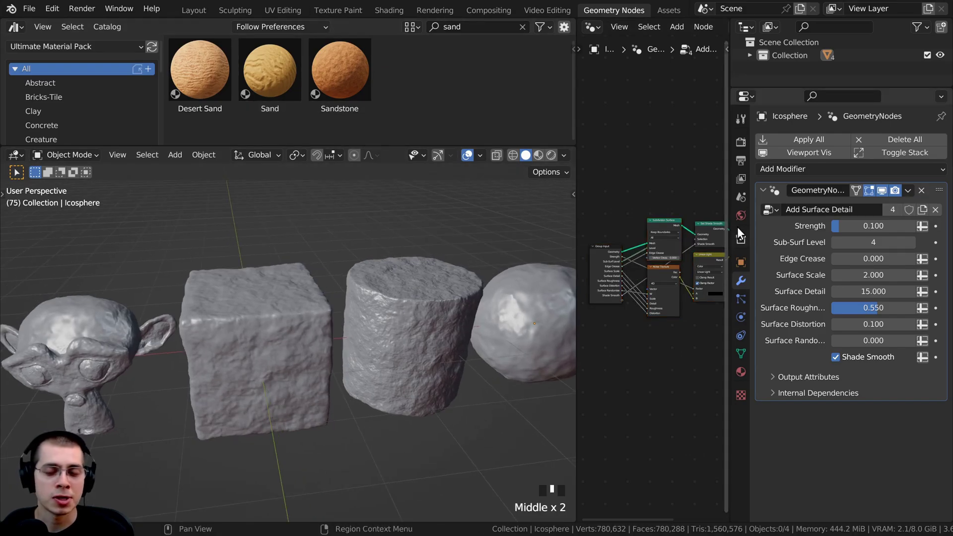
drag(576, 236, 514, 232)
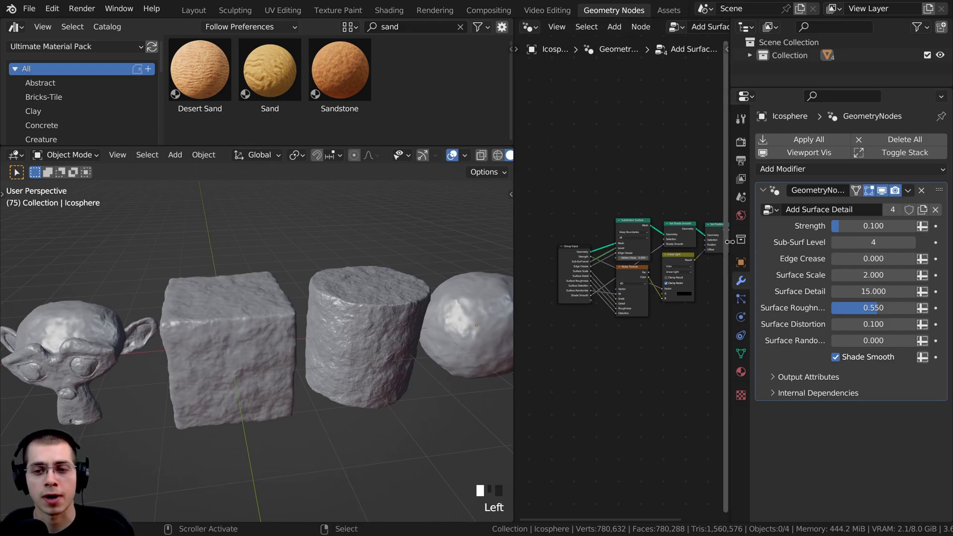
drag(729, 247, 684, 247)
- Select the cube between the monkey head and the cylinder and lower its Sub-Surf Level to 3
shift+middle_drag(276, 296, 332, 284)
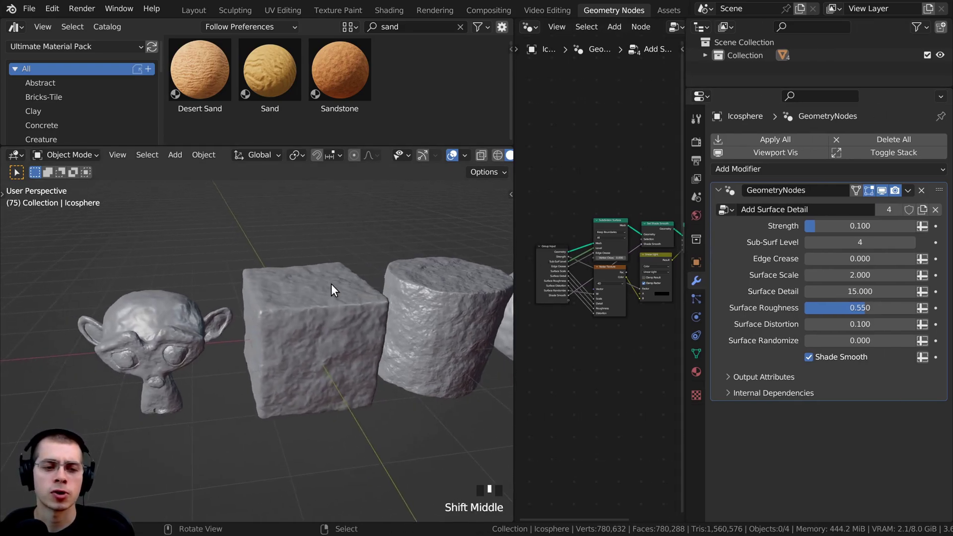
scroll(298, 281, up, 1)
right_click(399, 279)
shift+middle_drag(399, 280, 378, 283)
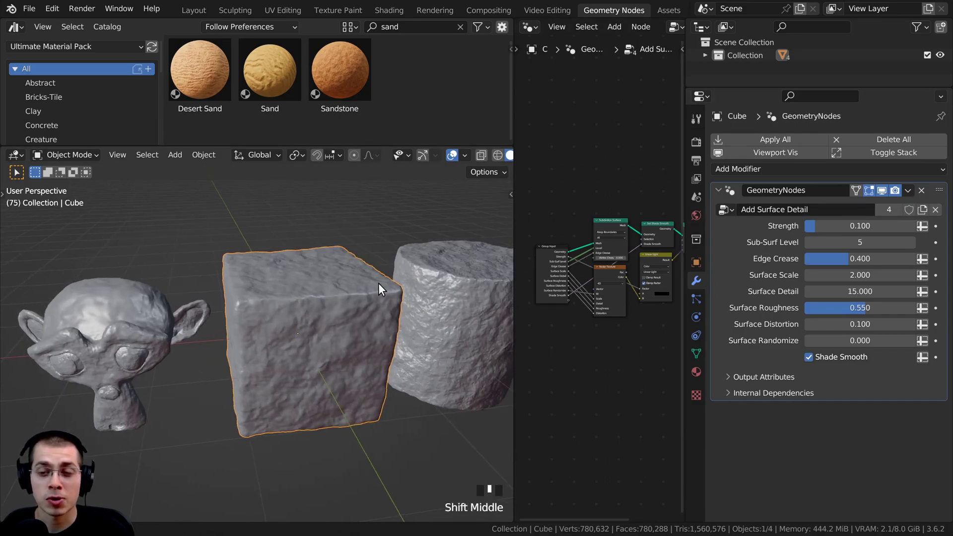
scroll(379, 283, up, 1)
double_click(774, 209)
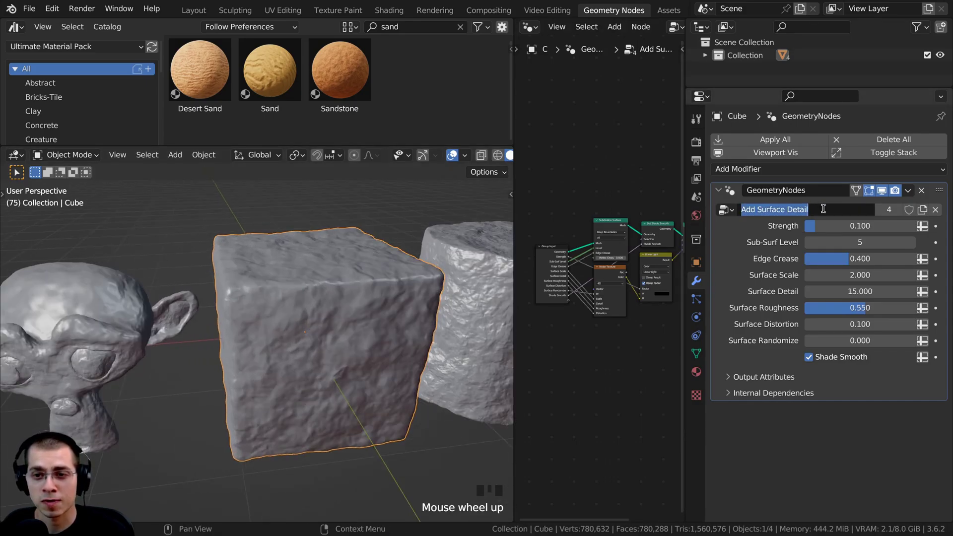
click(774, 227)
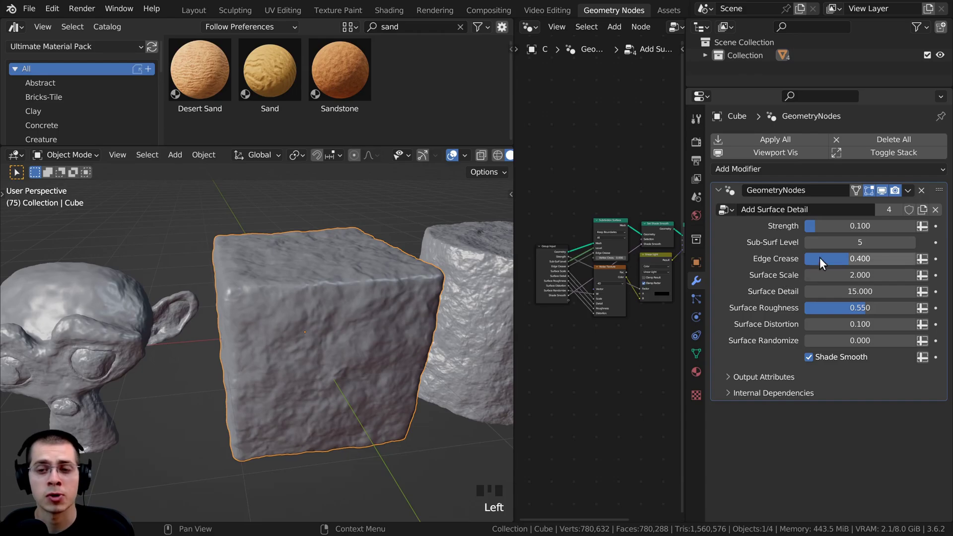
click(809, 242)
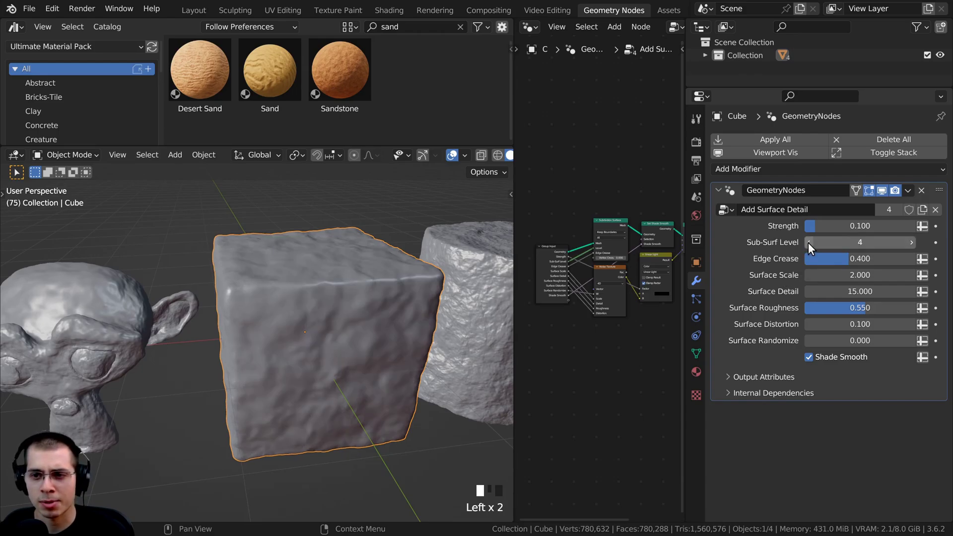
click(809, 242)
shift+middle_drag(417, 298, 387, 298)
shift+middle_drag(393, 297, 367, 297)
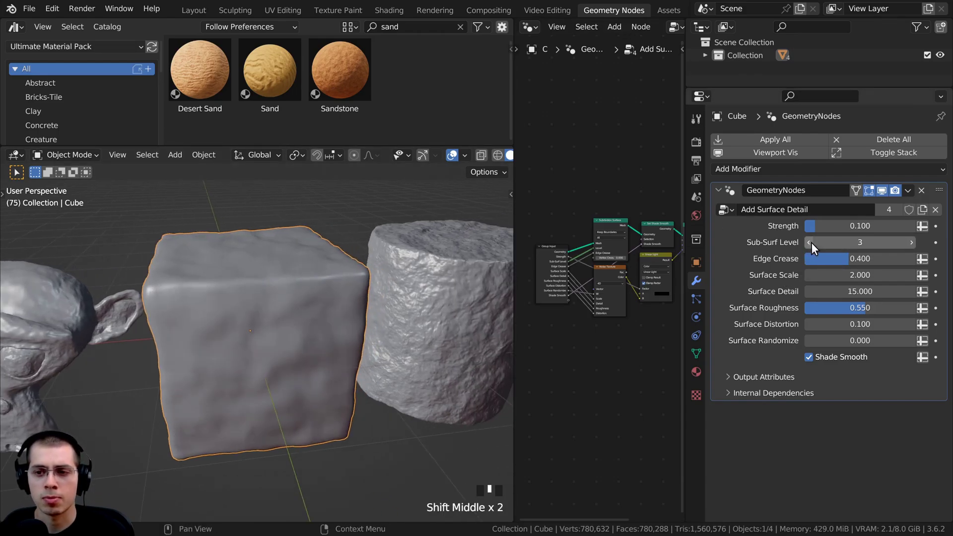
- Mark the Add Surface Detail node group as an asset and switch the Asset Browser to the Current File library
right_click(727, 211)
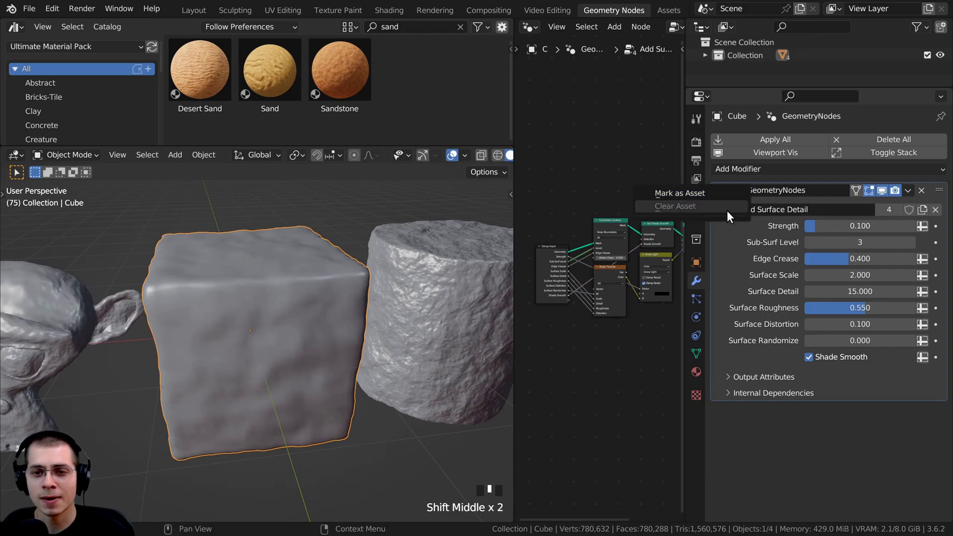
click(694, 195)
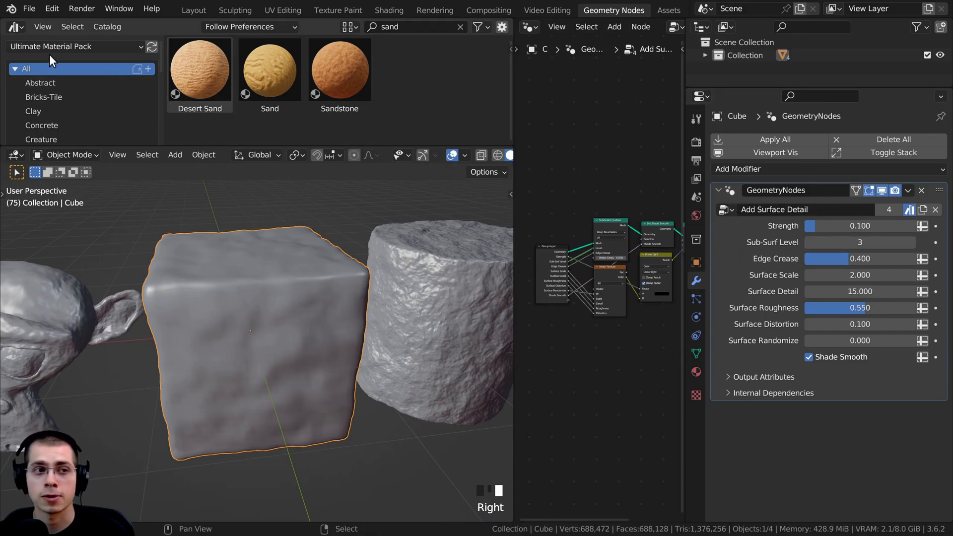
click(16, 27)
click(16, 27)
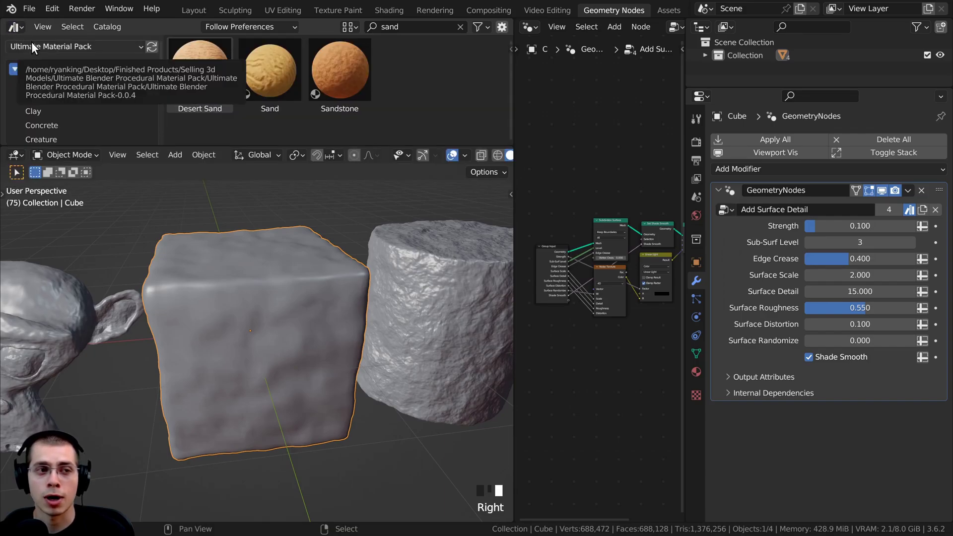
click(31, 44)
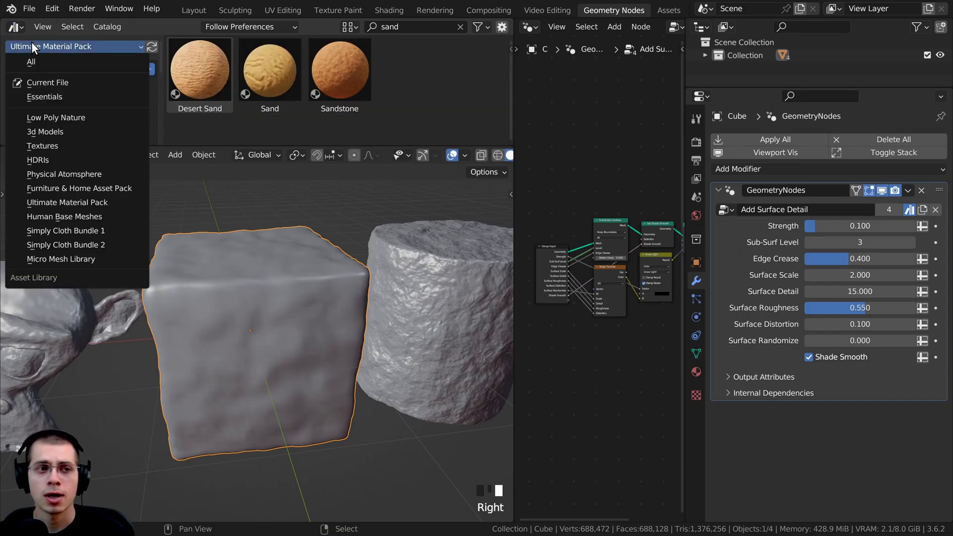
click(32, 82)
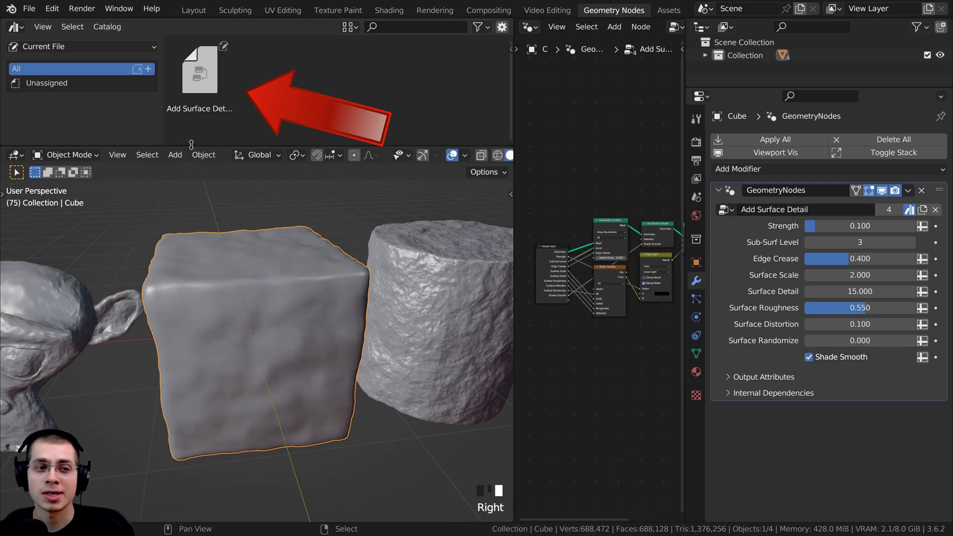
- Enlarge the Asset Browser area and select the Add Surface Detail asset to view its metadata
drag(187, 145, 186, 234)
click(189, 100)
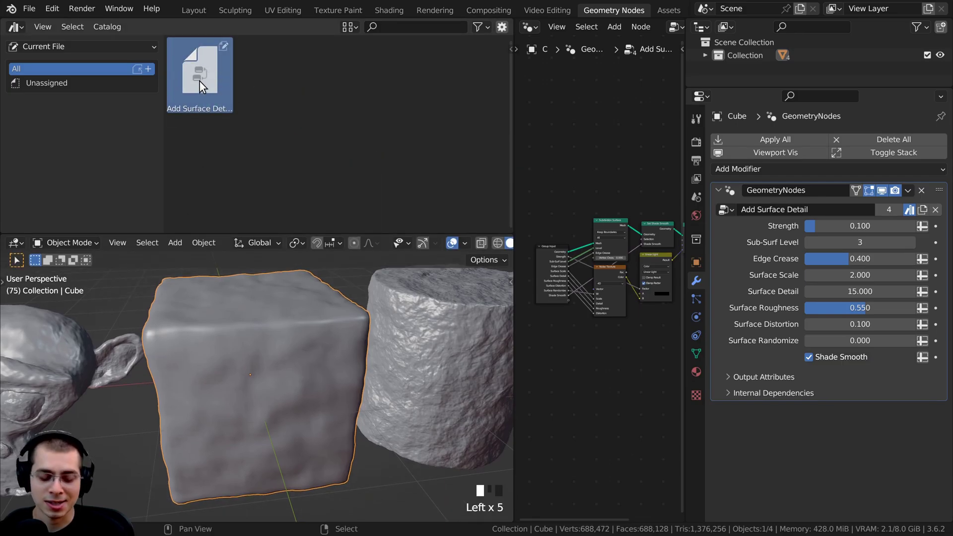
key(n)
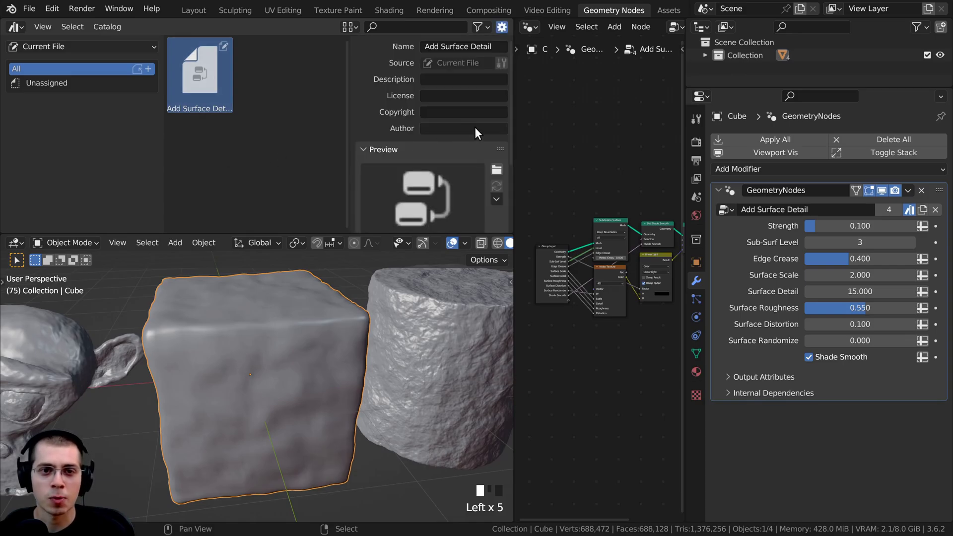
scroll(433, 114, down, 3)
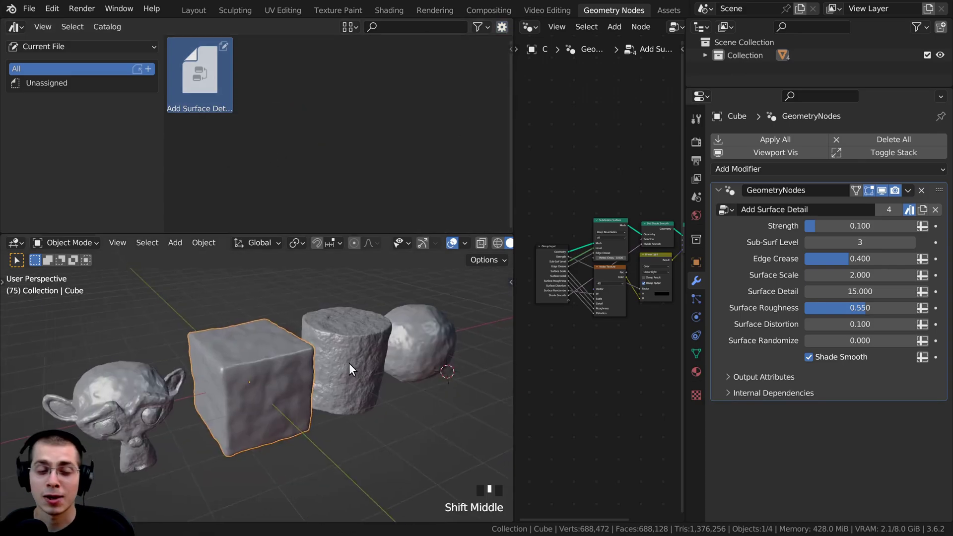
- Keep the Add Surface Detail asset selected in the Asset Browser and save the file
shift+middle_drag(350, 362, 349, 344)
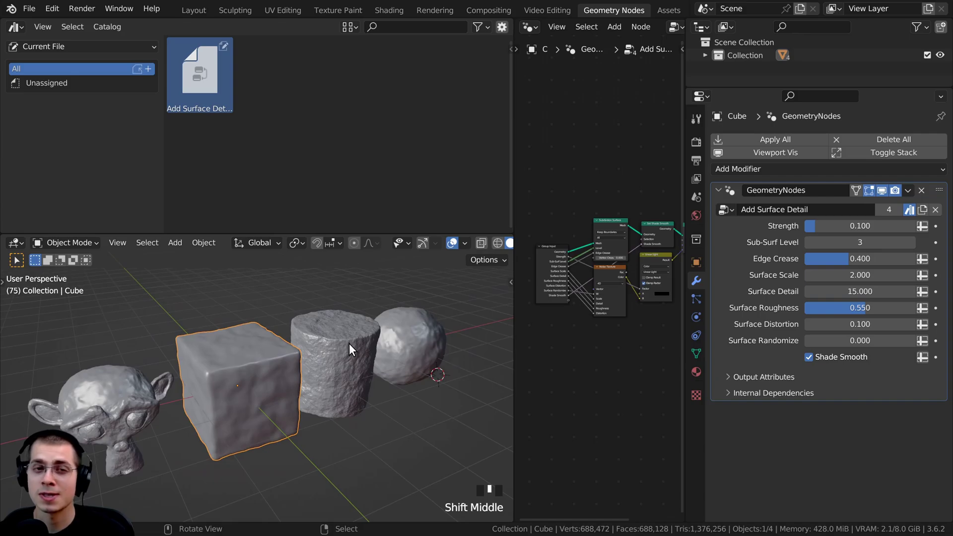
click(285, 133)
click(208, 63)
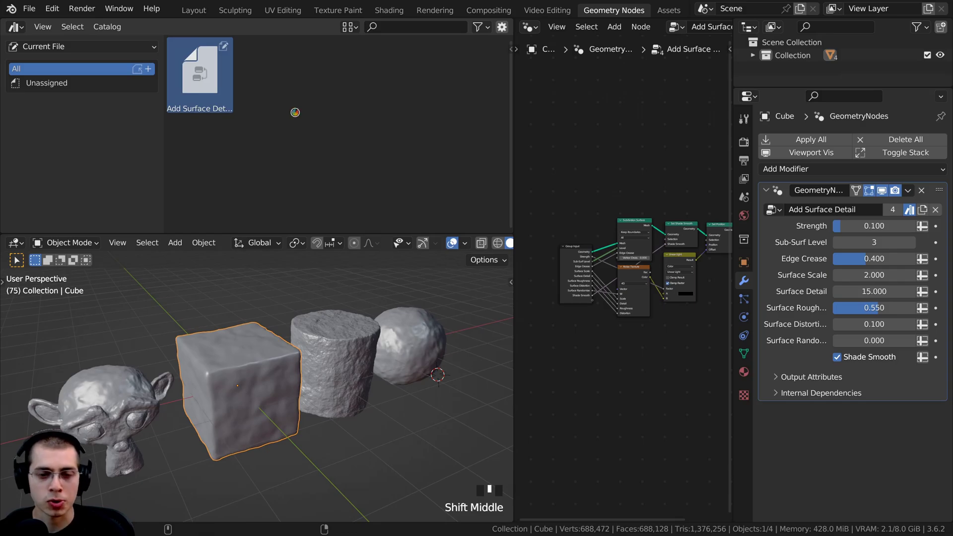
key(ctrl+s)
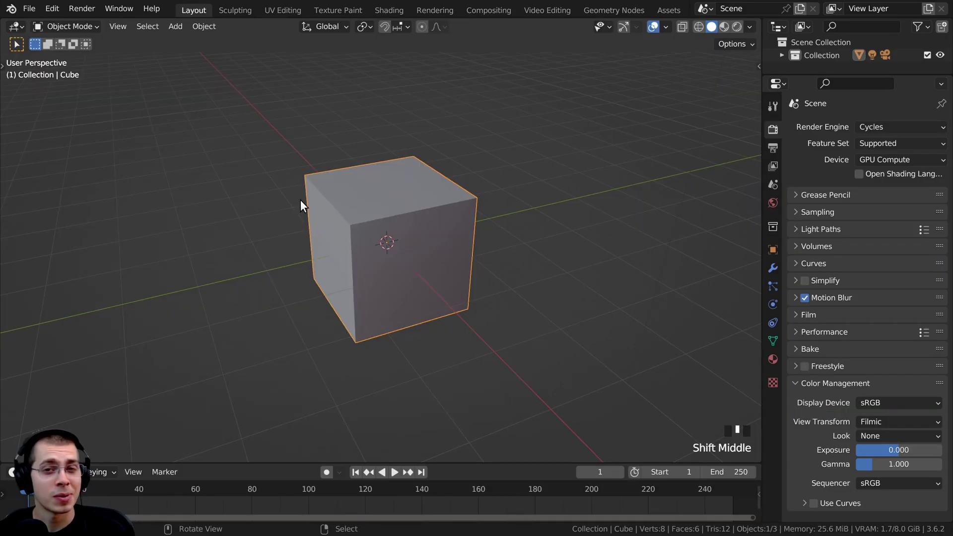
- In a new file, add the Surface Detail/Prep 1 folder as an asset library in the file path preferences
mouse_move(300, 199)
middle_down()
mouse_move(309, 270)
mouse_move(306, 203)
middle_up()
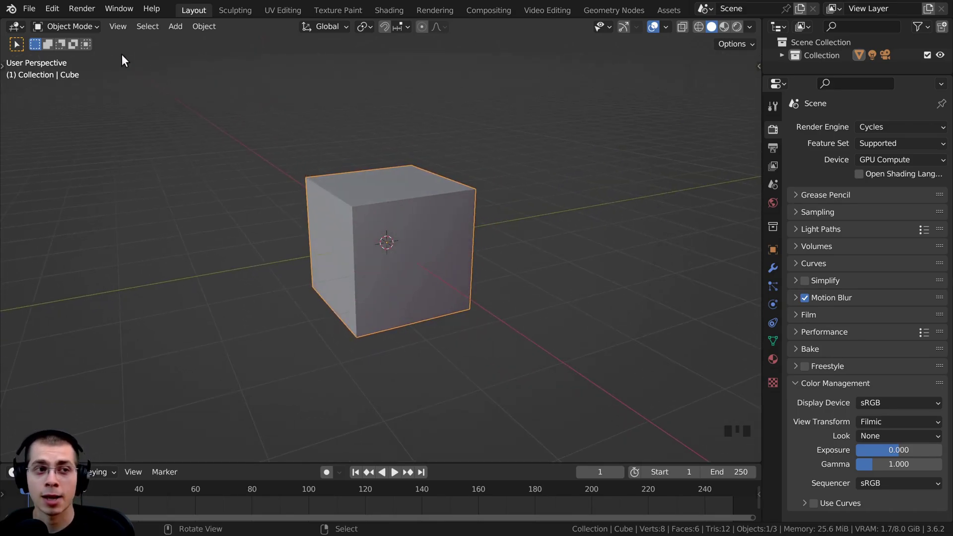
click(55, 8)
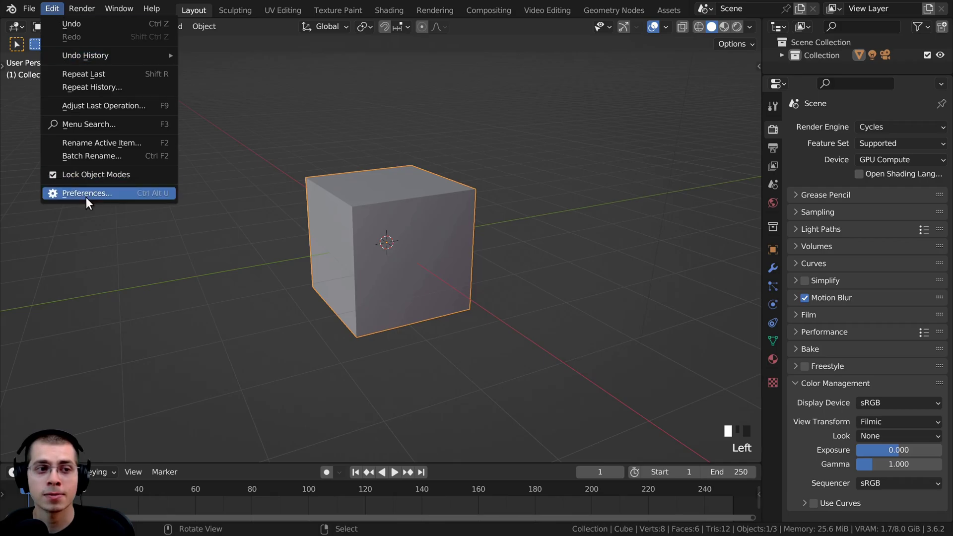
click(114, 196)
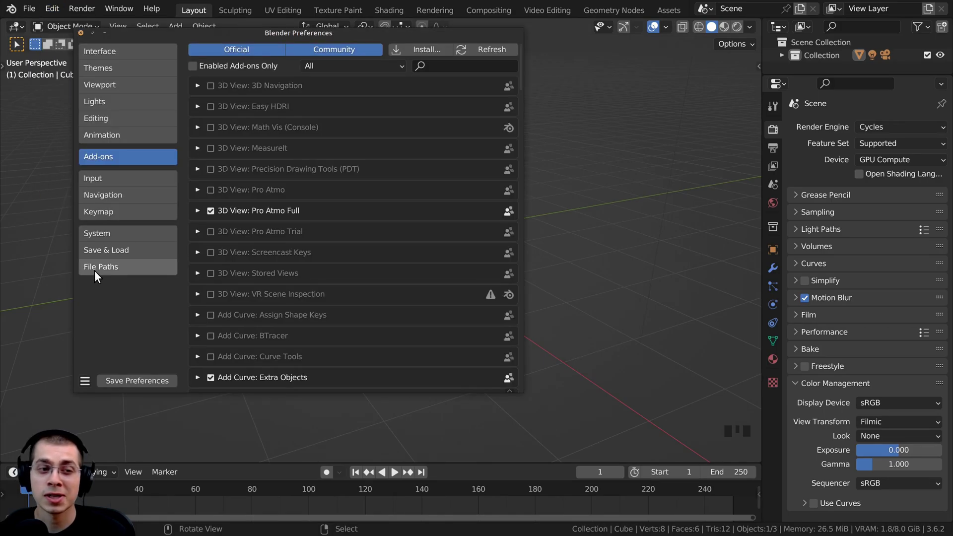
click(94, 270)
scroll(278, 213, down, 2)
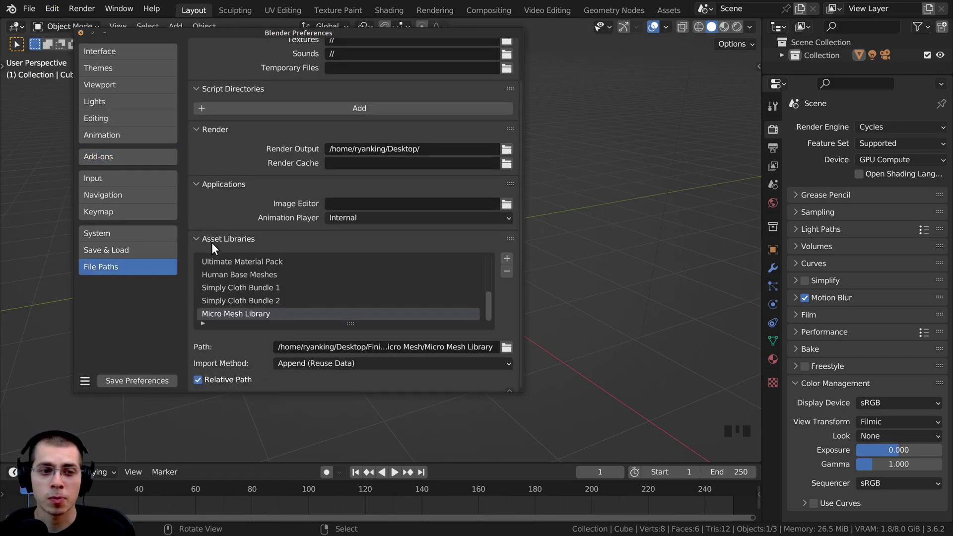
click(506, 258)
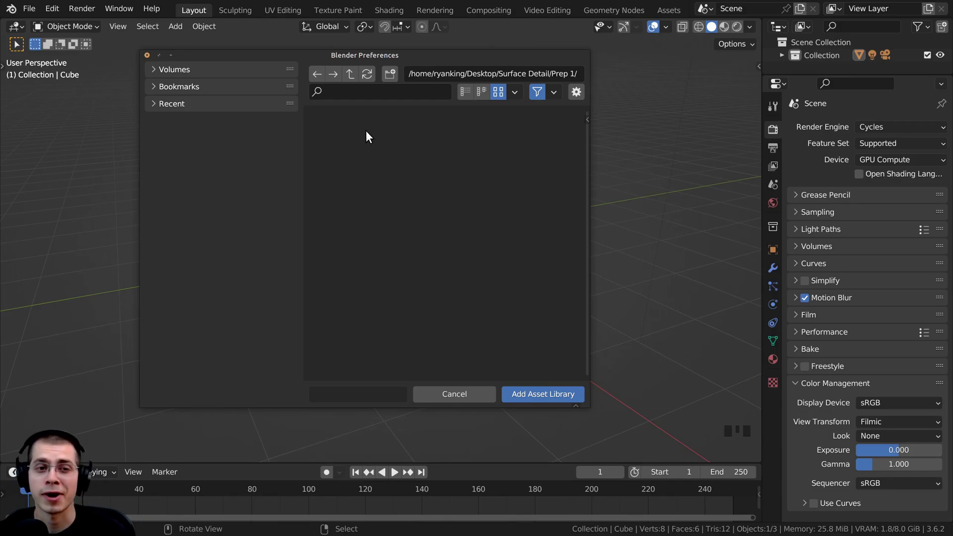
click(537, 392)
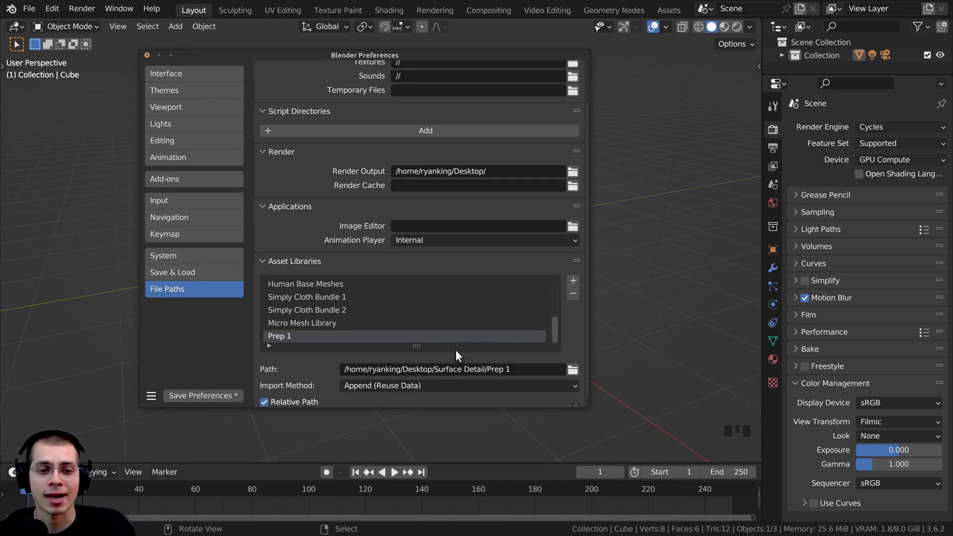
- Rename the Prep 1 asset library as Add Surface Detail and close the preferences
double_click(285, 336)
text(Add Surface Detail)
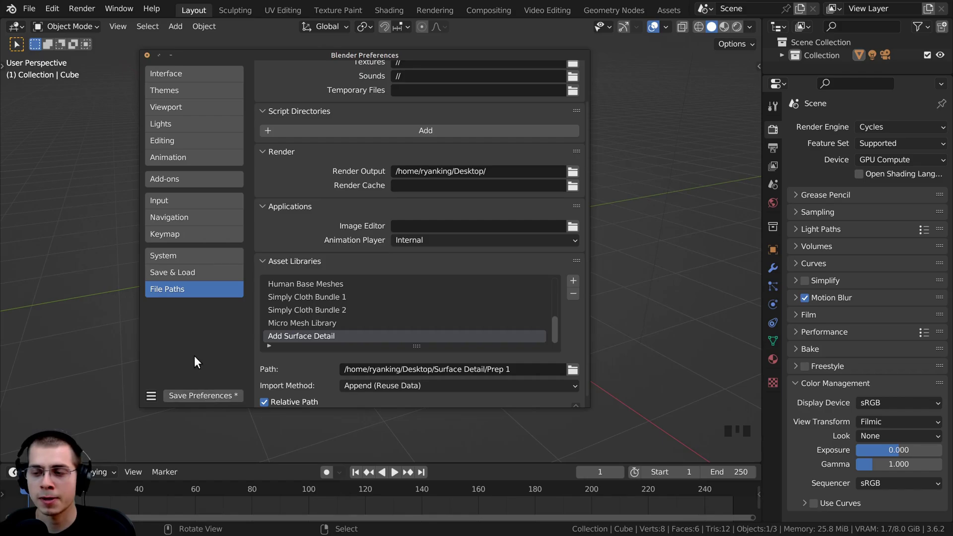
drag(161, 56, 183, 61)
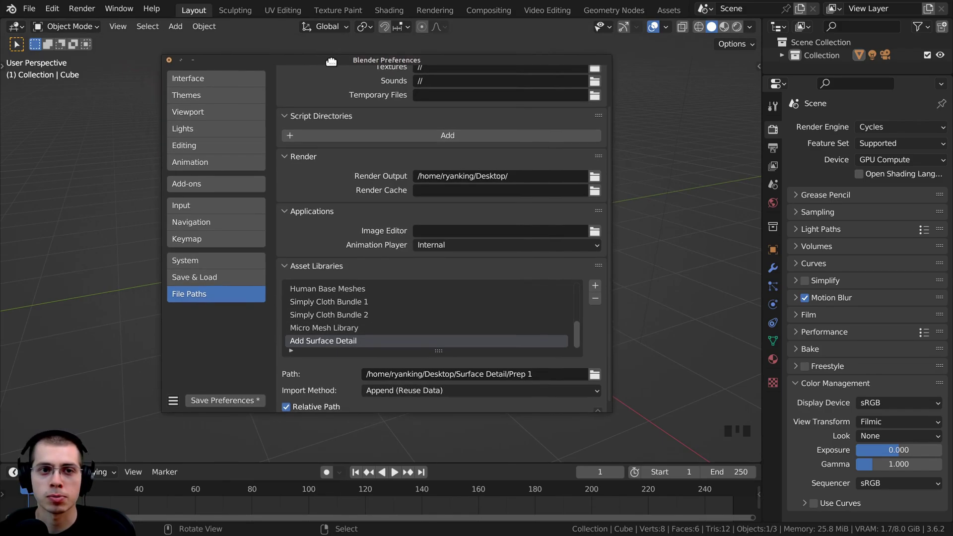
click(169, 59)
- Split the 3D viewport, turn the narrow area into an Asset Browser, and switch it to the Add Surface Detail library
drag(760, 20, 220, 42)
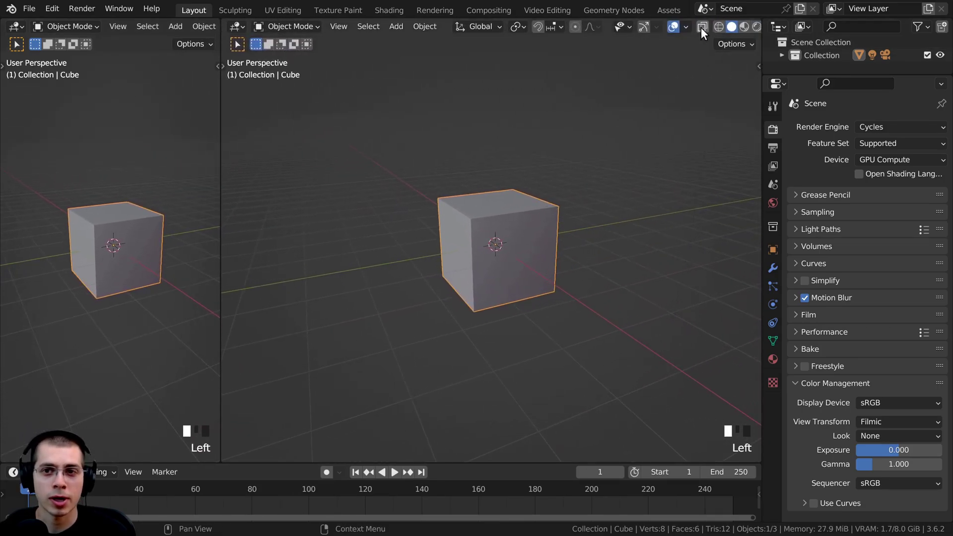
click(16, 27)
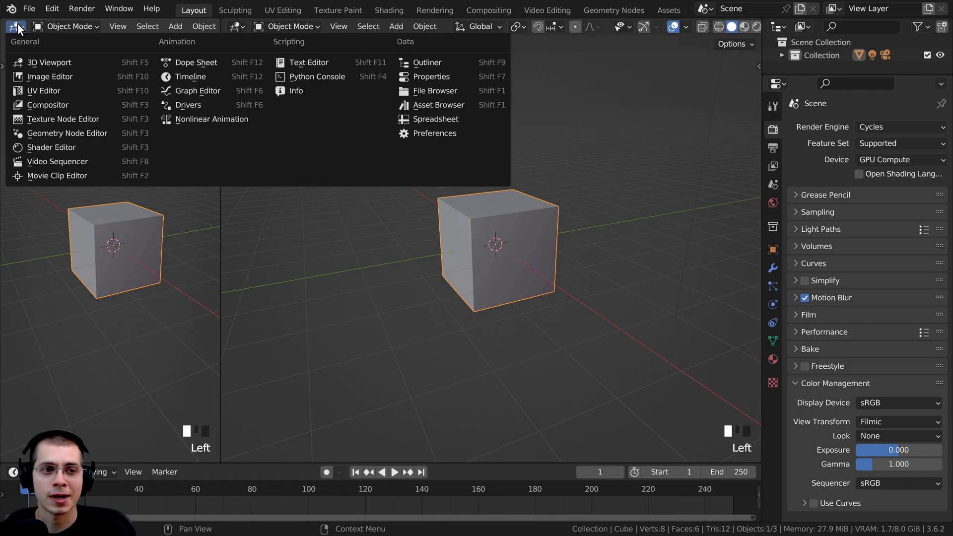
click(21, 25)
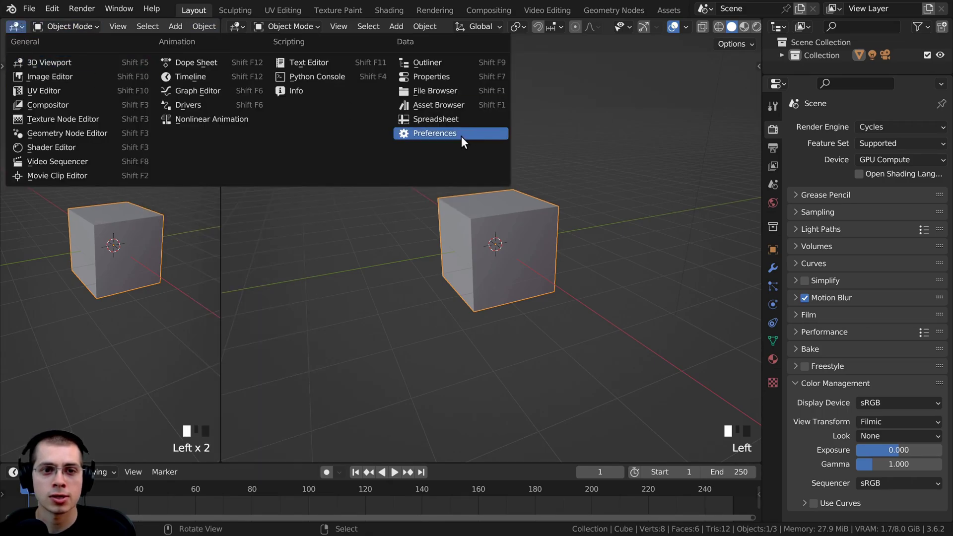
click(437, 106)
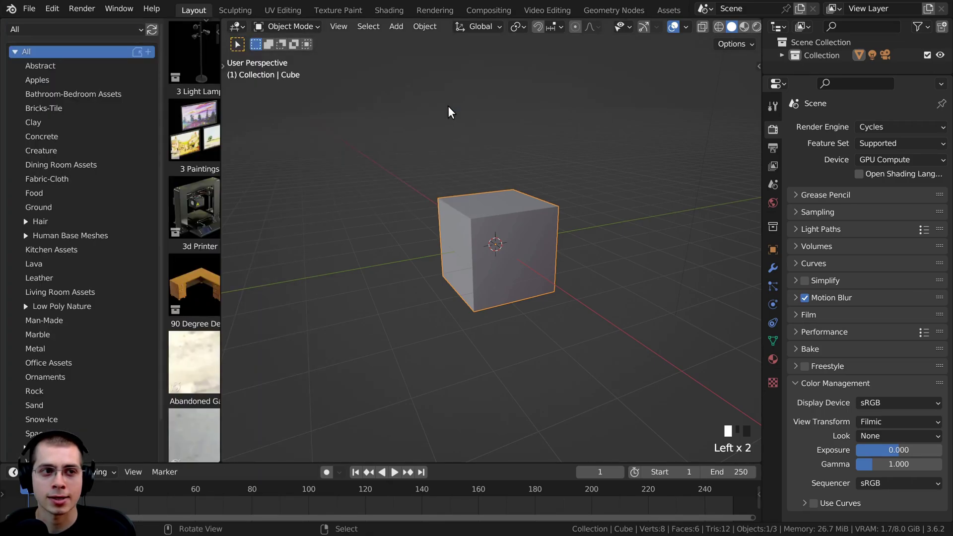
click(60, 30)
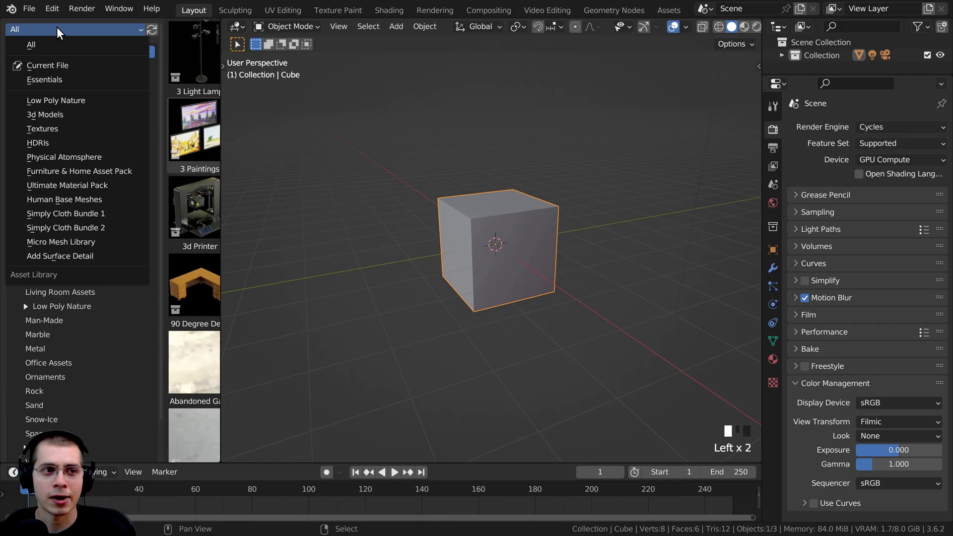
click(56, 256)
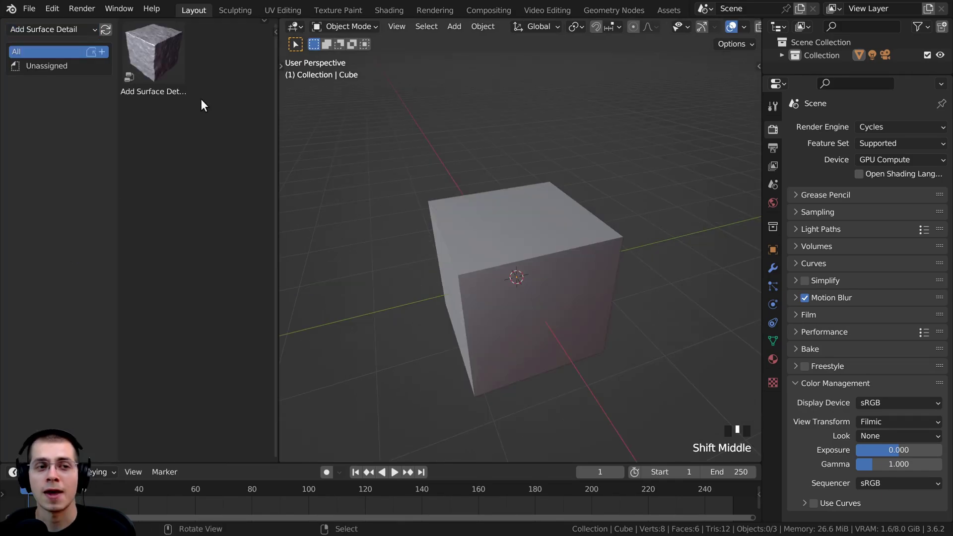
- Apply the Add Surface Detail asset to the default cube and show its modifier settings in a widened Properties editor
click(166, 50)
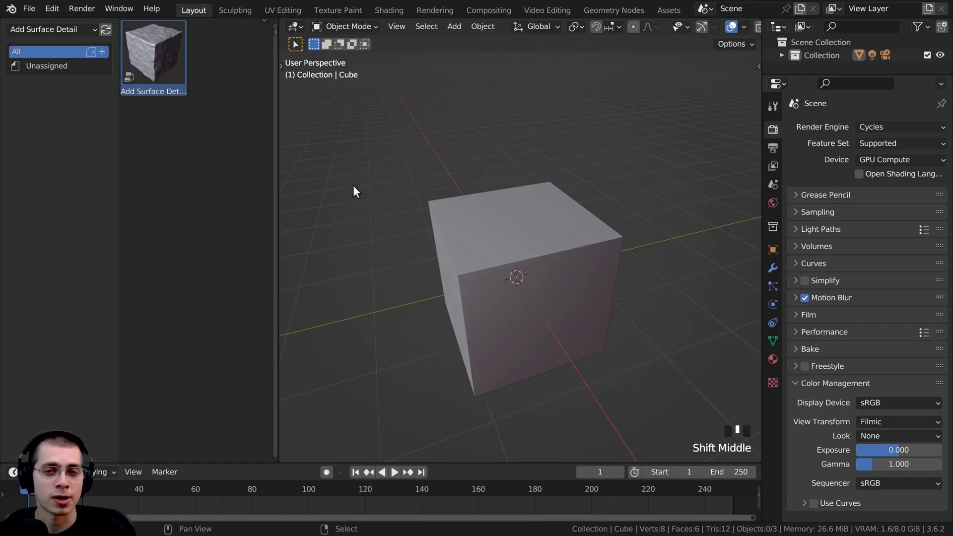
middle_drag(419, 210, 392, 201)
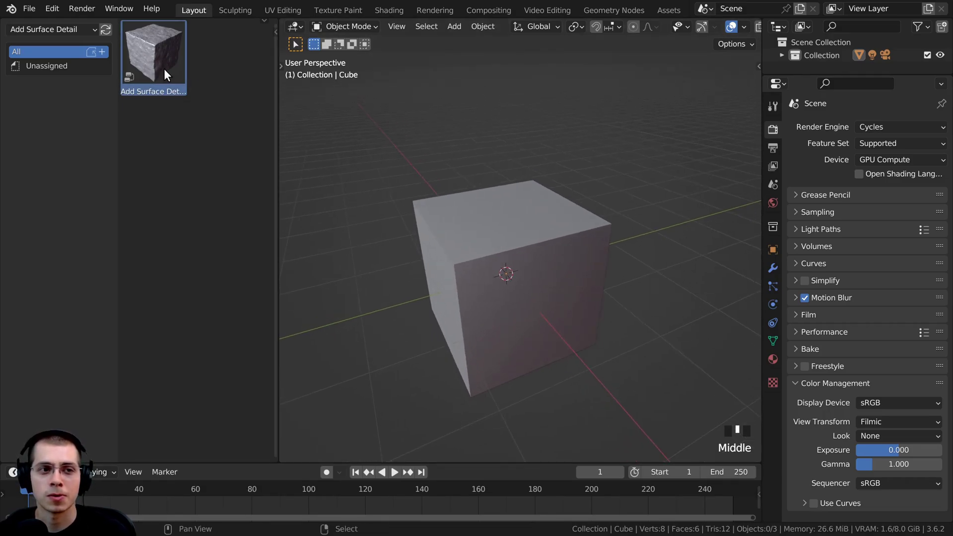
drag(153, 44, 484, 271)
right_click(518, 299)
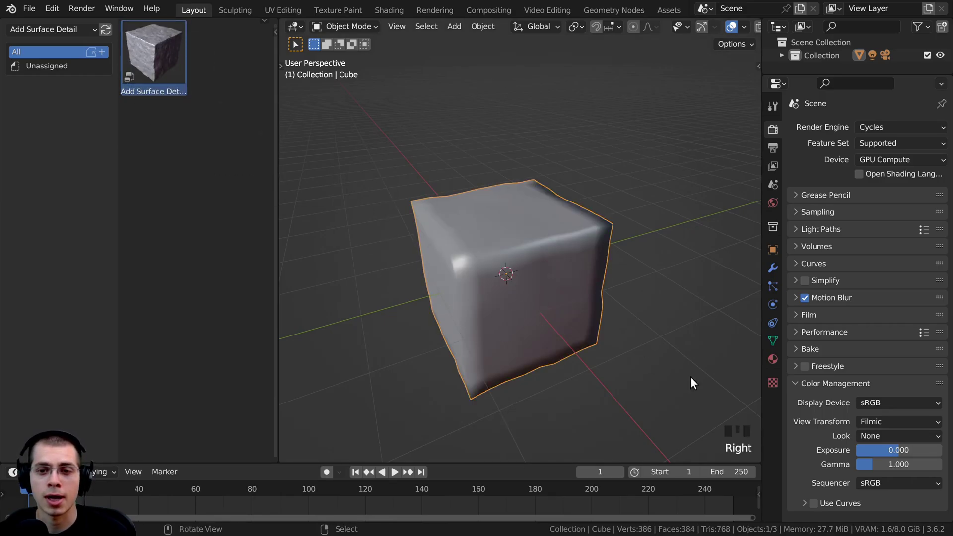
click(773, 268)
drag(762, 247, 694, 248)
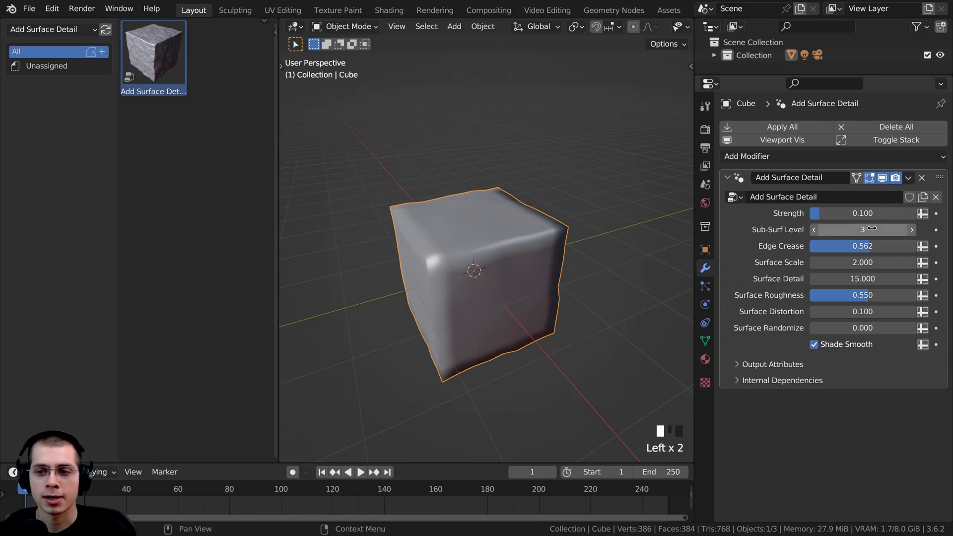
- Set the cube's Sub-Surf Level to 6 and its Edge Crease to about 0.726
click(907, 229)
click(907, 229)
click(907, 229)
click(907, 229)
click(907, 229)
click(907, 229)
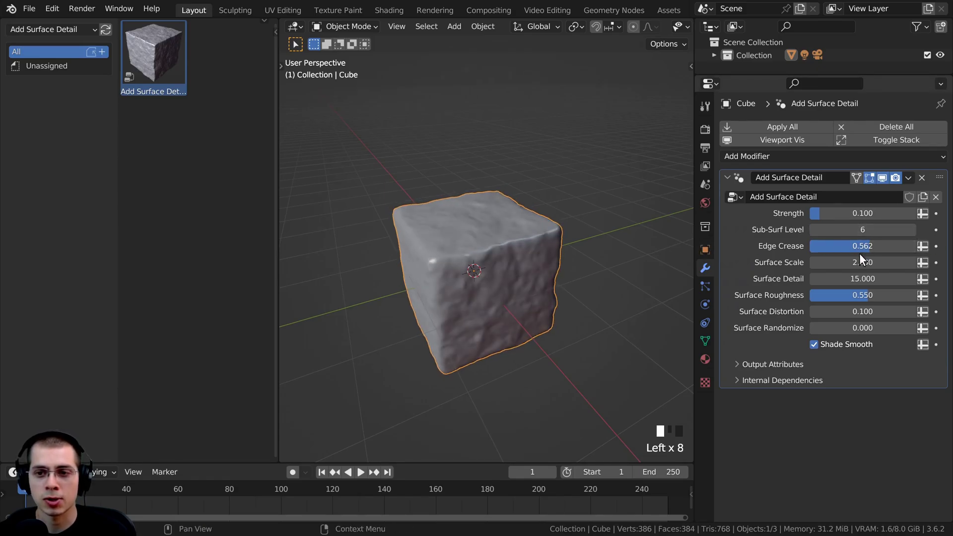
drag(864, 246, 889, 246)
drag(889, 246, 868, 245)
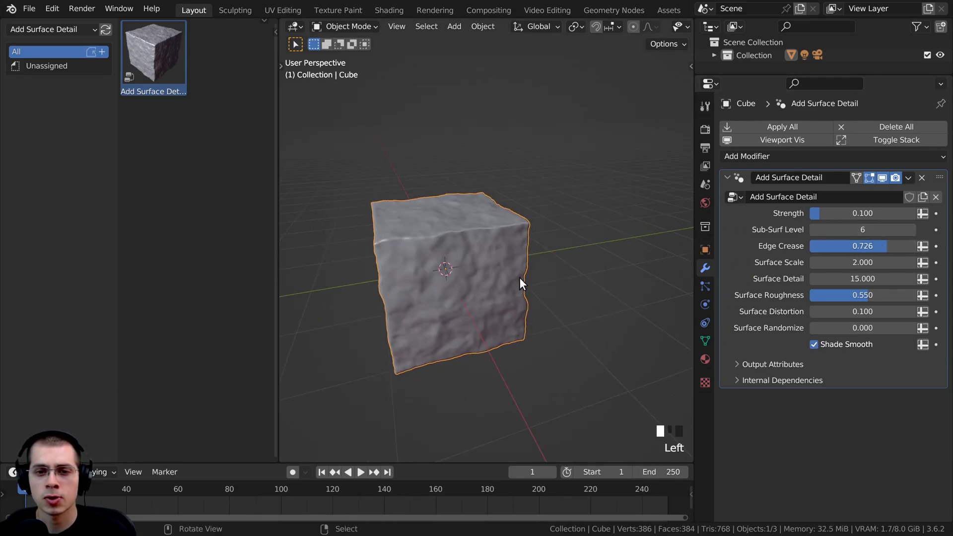
- Add a monkey mesh and move it beside the cube
middle_drag(520, 278, 507, 157)
shift+middle_drag(506, 157, 493, 142)
key(shift+a)
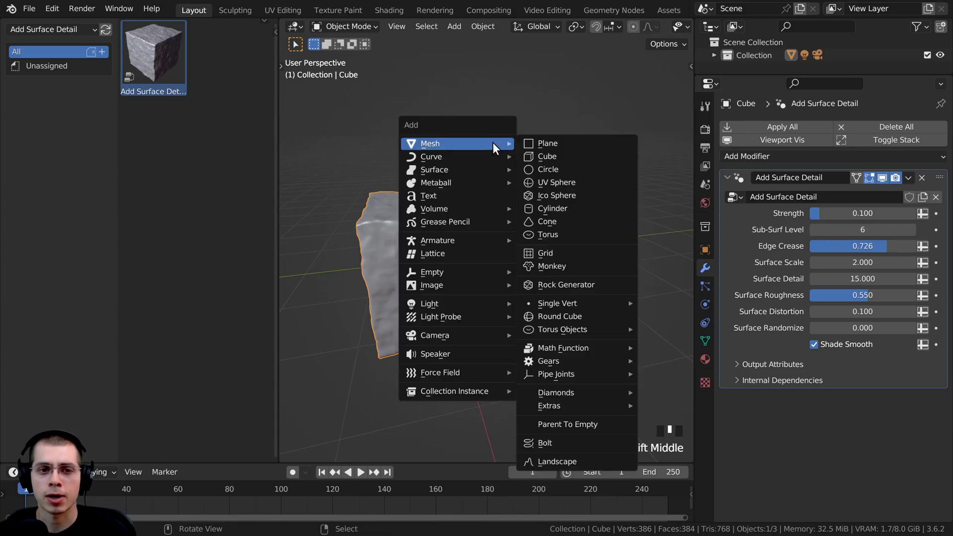
click(548, 267)
key(g)
click(596, 253)
- Scale up the monkey head and rotate it freely so its face points toward the view
key(r)
click(602, 185)
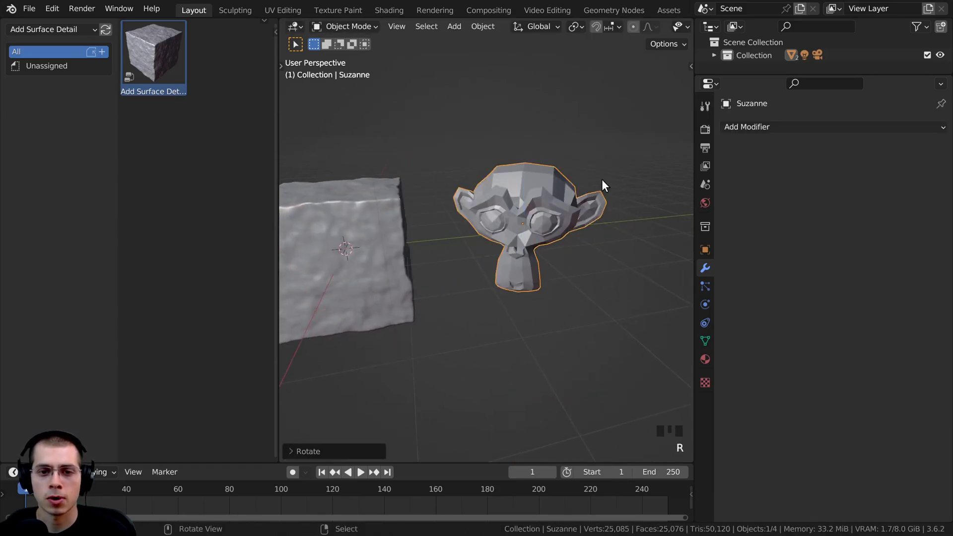
key(s)
click(637, 219)
key(r)
key(r)
click(521, 167)
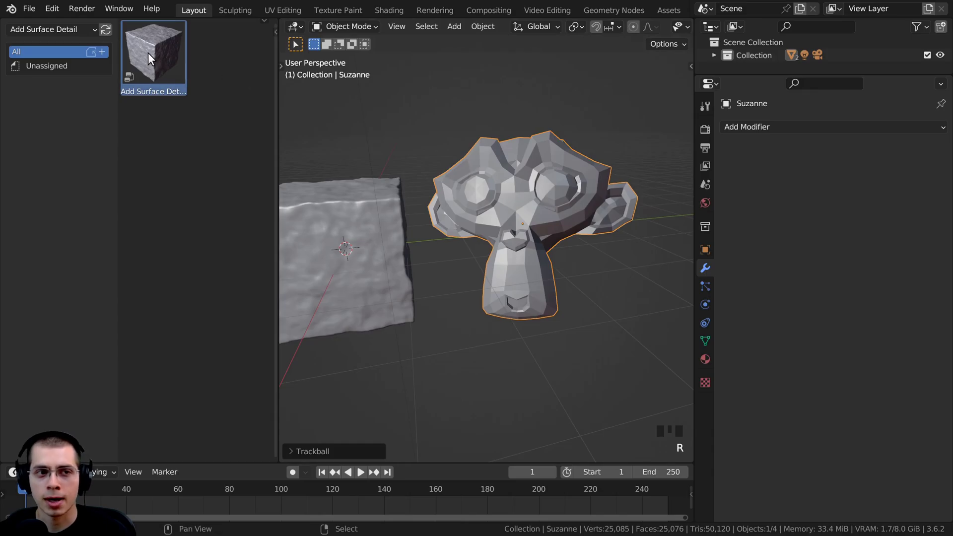
- Apply the Add Surface Detail asset to the monkey head and select the head
drag(151, 57, 489, 199)
middle_drag(497, 208, 442, 211)
shift+middle_drag(442, 211, 522, 264)
scroll(451, 253, up, 1)
right_click(490, 268)
- Set the monkey head's Sub-Surf Level to 4 and its Edge Crease to 0
click(912, 229)
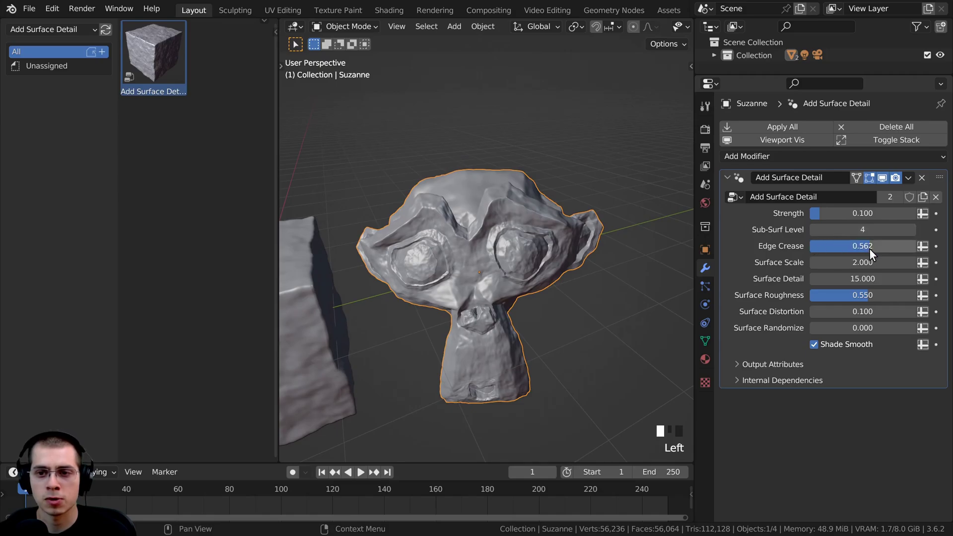
drag(870, 248, 809, 249)
middle_drag(503, 281, 430, 278)
scroll(460, 233, up, 3)
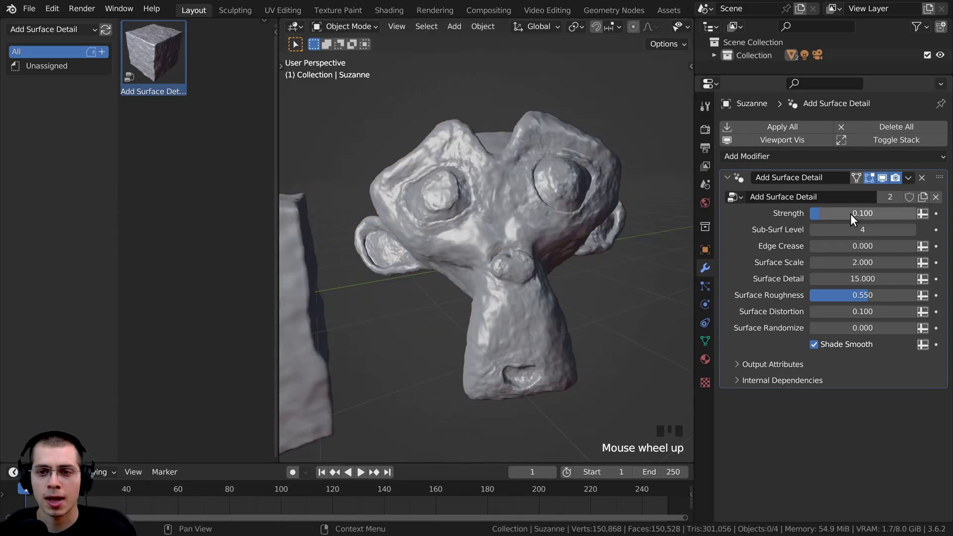
- Set the monkey head's surface detail Strength to 0.05
click(851, 212)
key(BackSpace)
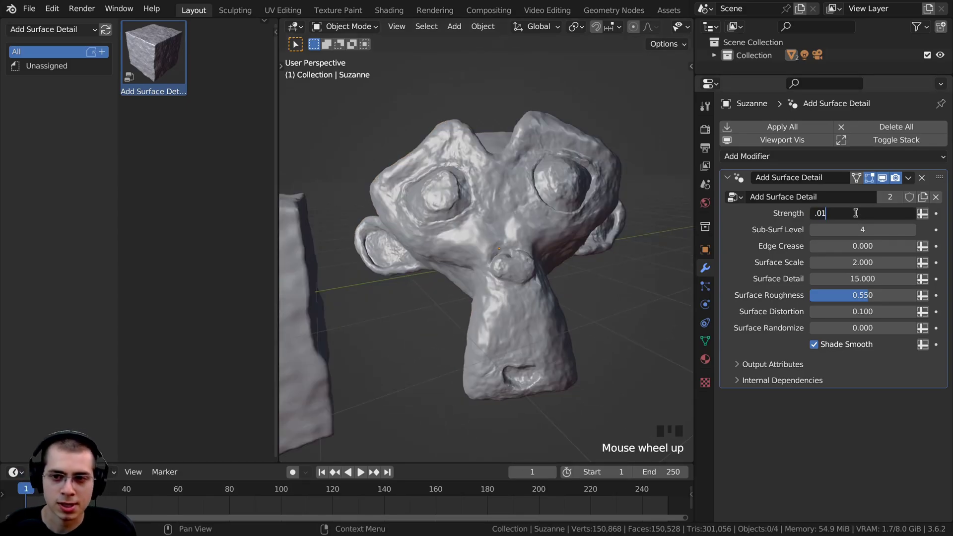
text(.05)
key(Return)
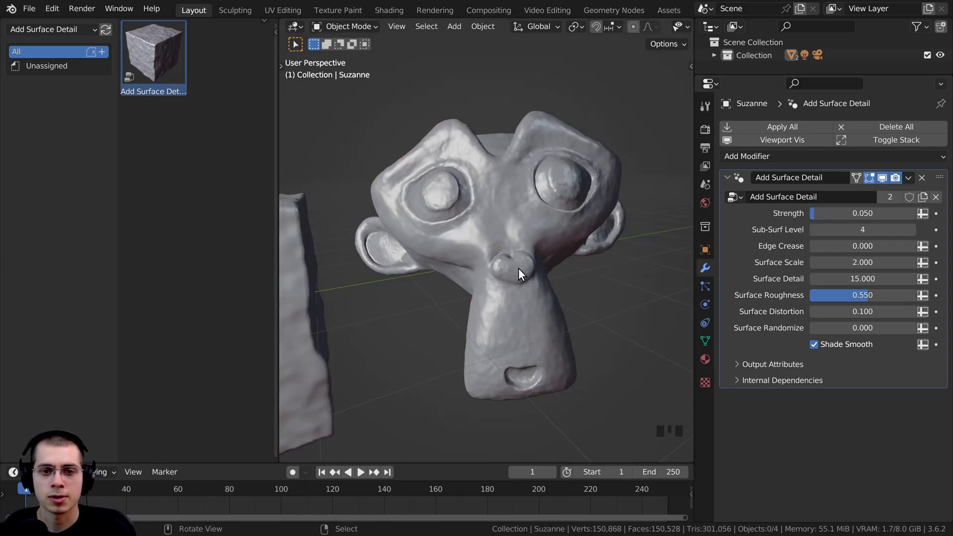
- Maximize the 3D viewport and examine the surface detail on the cube and the monkey head from several angles
middle_drag(519, 268, 495, 239)
key(a)
key(ctrl+space)
key(alt+a)
middle_drag(385, 243, 467, 268)
scroll(818, 272, up, 3)
middle_drag(820, 249, 811, 258)
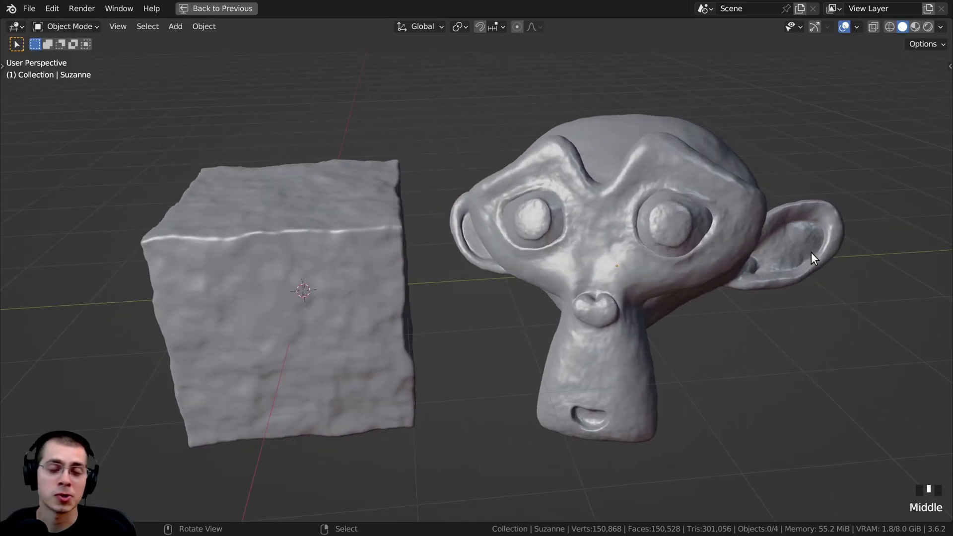
key(a)
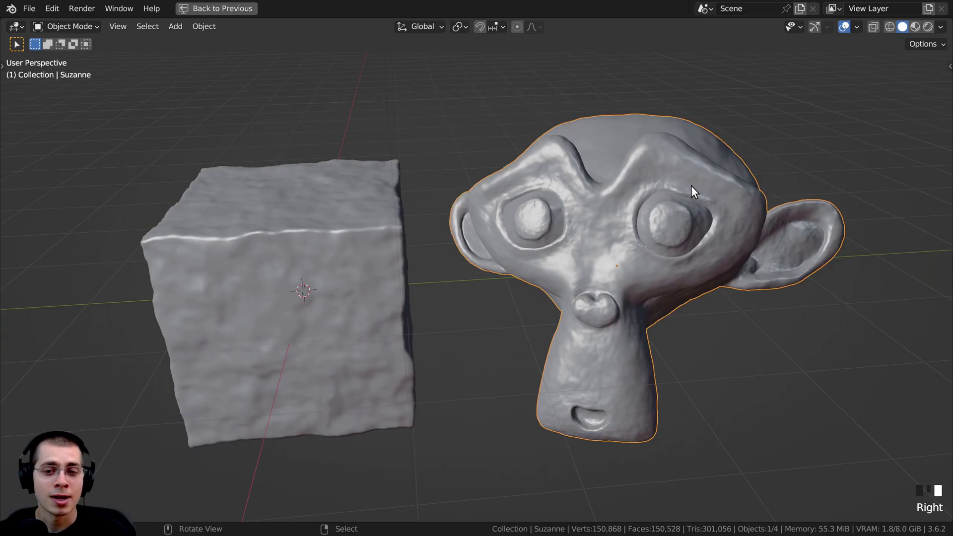
right_click(304, 228)
middle_drag(526, 230, 508, 231)
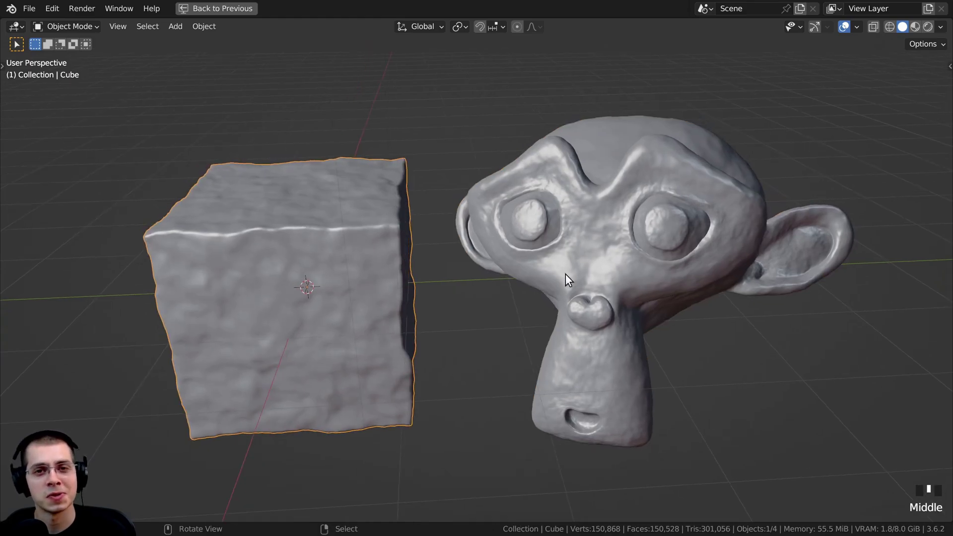
middle_drag(661, 415, 751, 434)
right_click(741, 429)
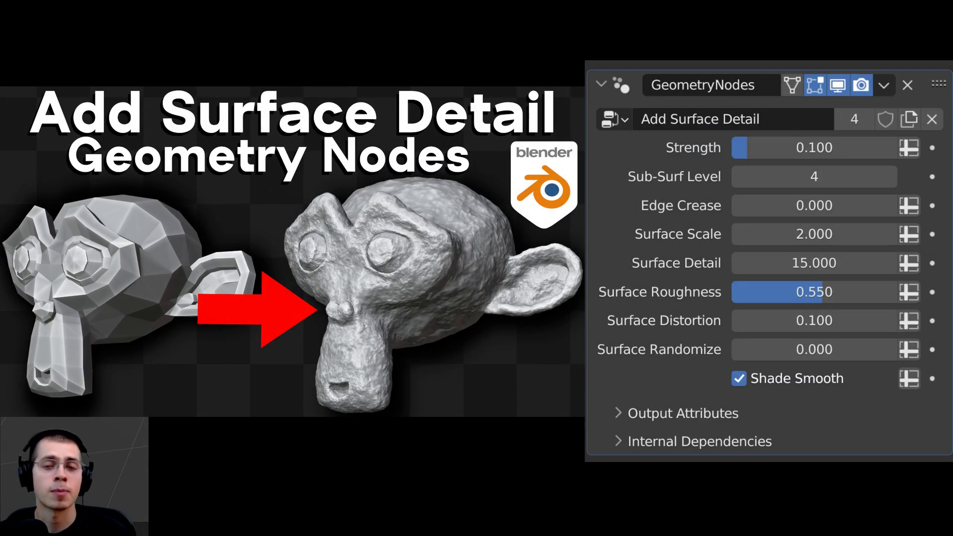